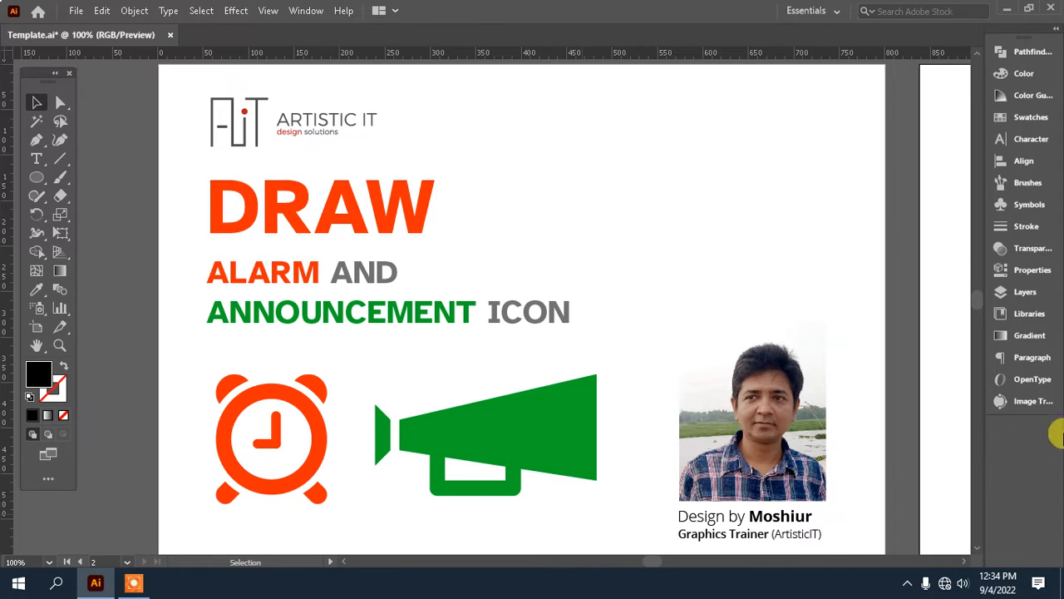
Step: Draw a solid black circle below the color samples on the blank second artboard and move it toward the artboard's interior
{"action": "left_click_drag", "start_coordinate": [848, 374], "coordinate": [678, 387]}
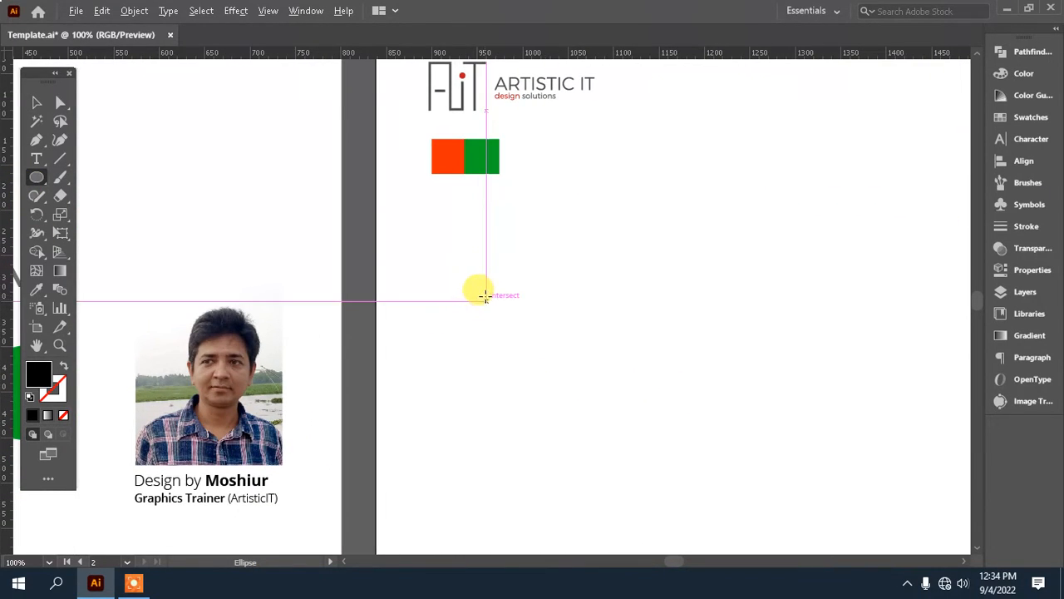
{"action": "left_click_drag", "start_coordinate": [479, 294], "coordinate": [505, 356]}
{"action": "left_click", "coordinate": [37, 102]}
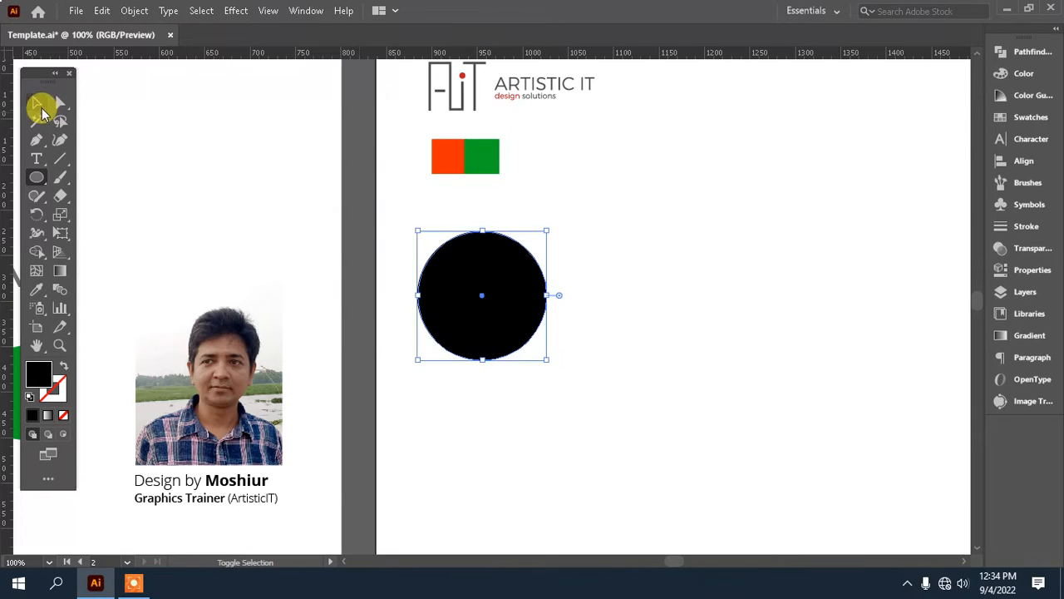
{"action": "left_click_drag", "start_coordinate": [470, 302], "coordinate": [533, 334]}
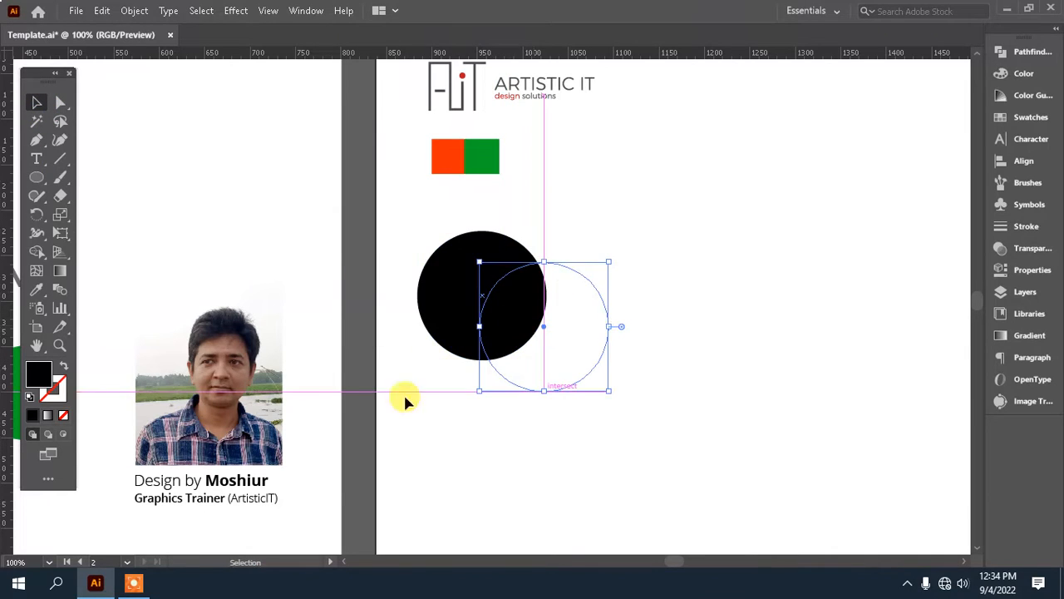
Step: Remove the circle's fill, give it a 16 pt stroke, and scale it down slightly from its center
{"action": "left_click", "coordinate": [62, 416]}
{"action": "left_click", "coordinate": [1039, 230]}
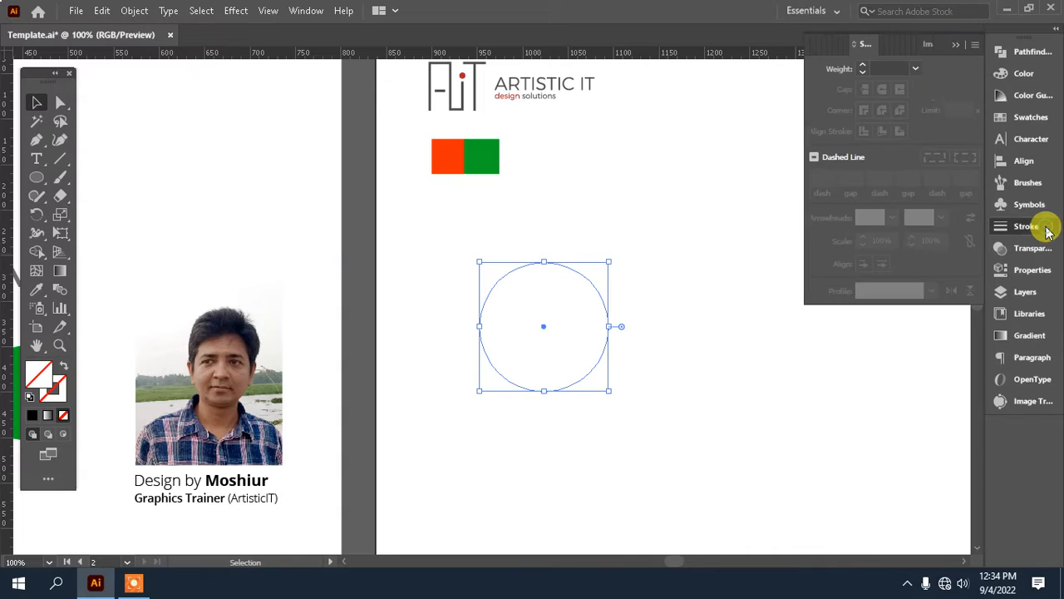
{"action": "left_click", "coordinate": [916, 68]}
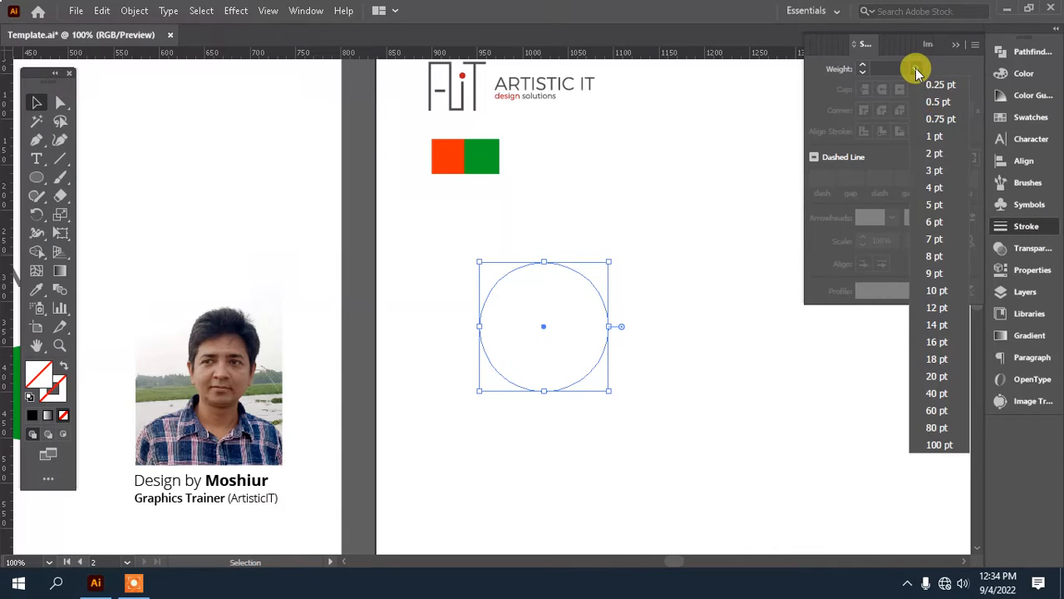
{"action": "left_click", "coordinate": [937, 290]}
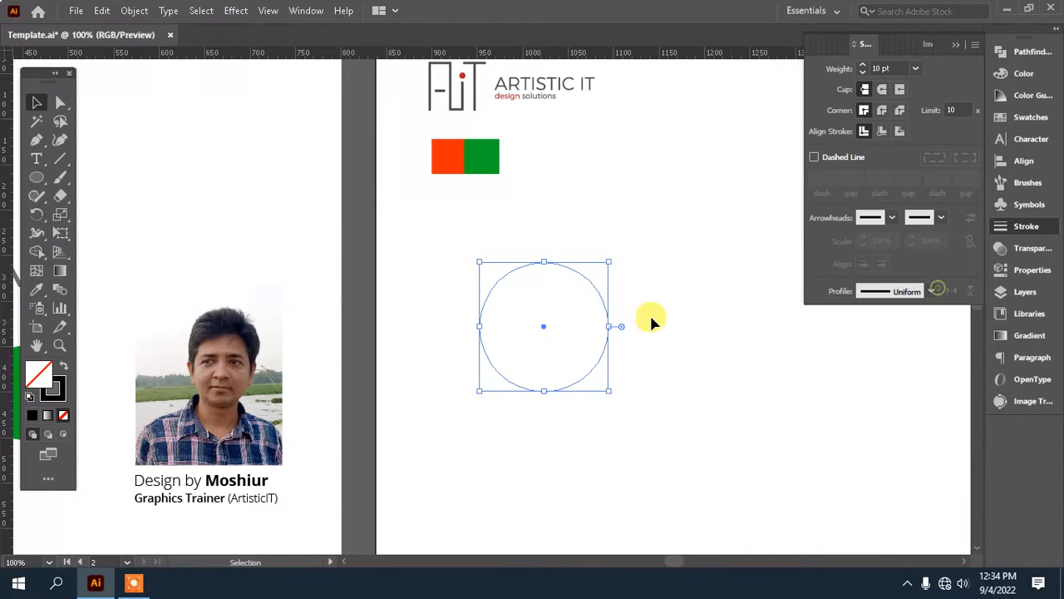
{"action": "left_click", "coordinate": [915, 69]}
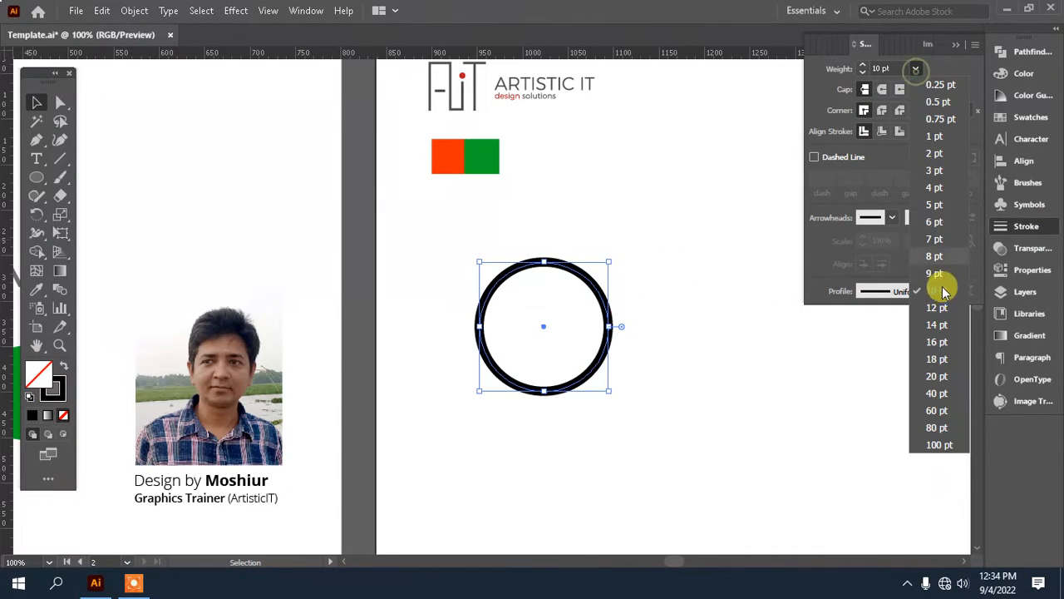
{"action": "left_click", "coordinate": [940, 341]}
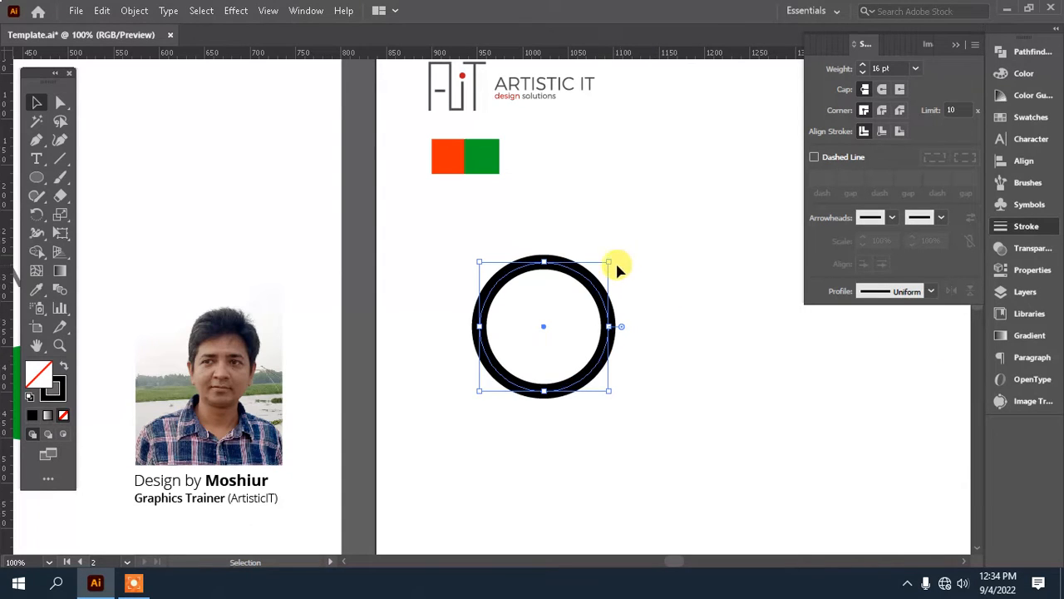
{"action": "left_click_drag", "start_coordinate": [610, 264], "coordinate": [604, 267]}
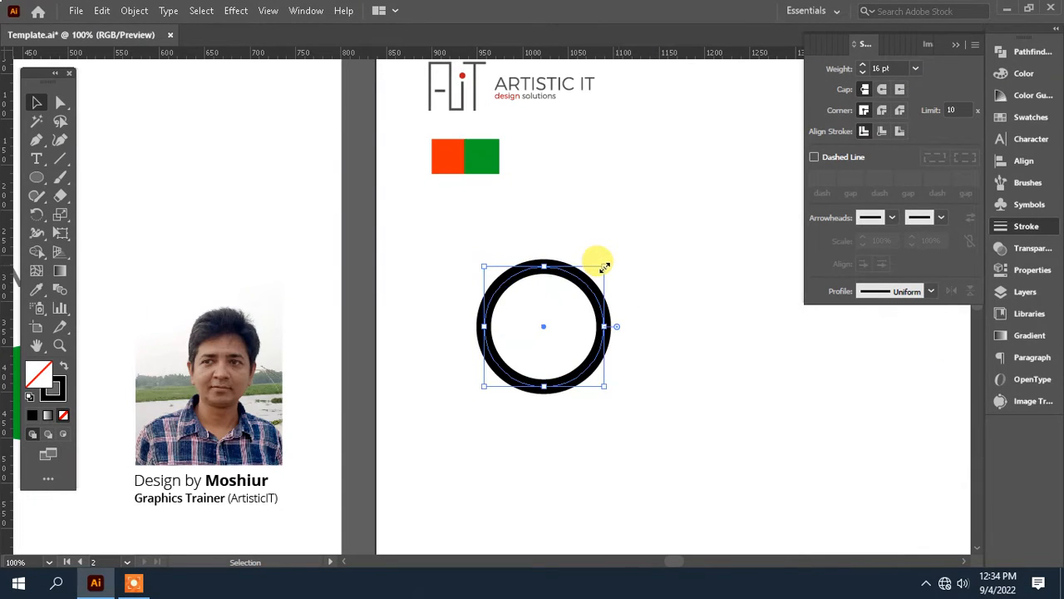
Step: Outline the circle's stroke into a ring shape and fill it with the orange-red sampled from the color swatch squares
{"action": "left_click", "coordinate": [134, 10]}
{"action": "mouse_move", "coordinate": [276, 379]}
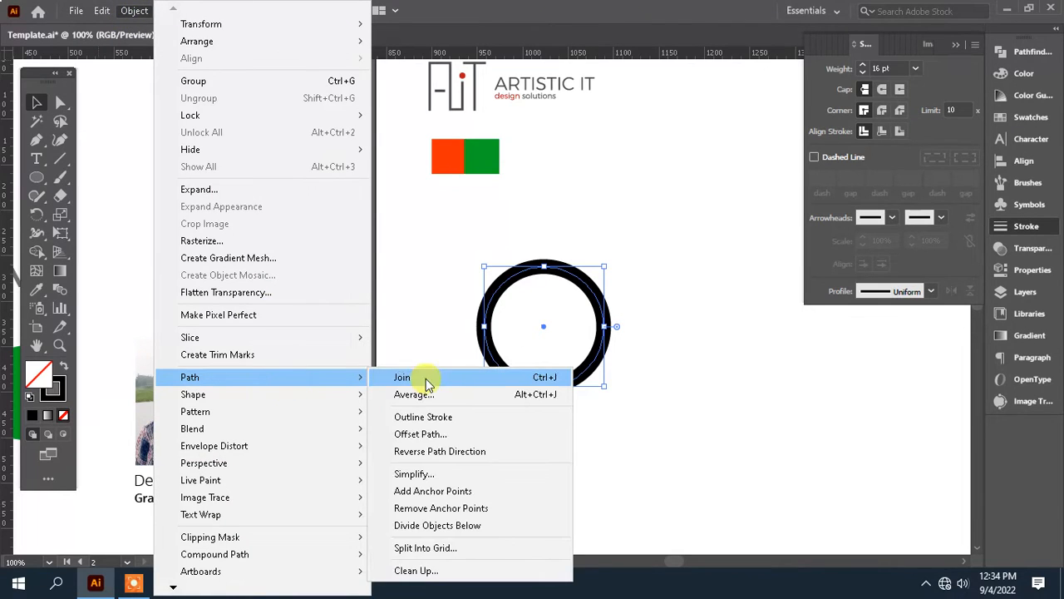
{"action": "left_click", "coordinate": [472, 417]}
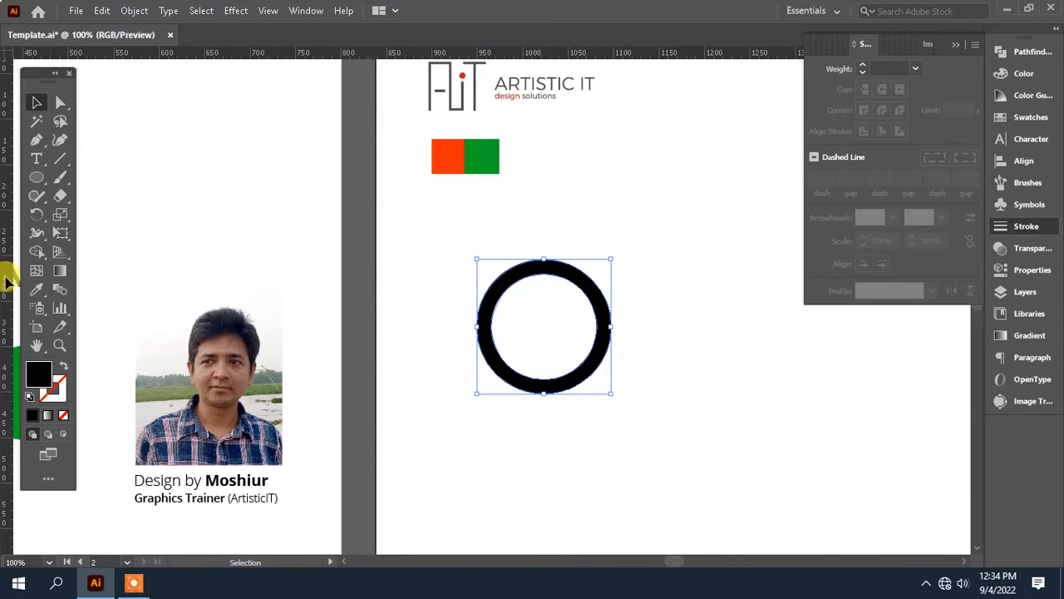
{"action": "left_click", "coordinate": [36, 288]}
{"action": "left_click", "coordinate": [441, 156]}
{"action": "left_click_drag", "start_coordinate": [646, 245], "coordinate": [602, 251]}
{"action": "key", "text": "ctrl+="}
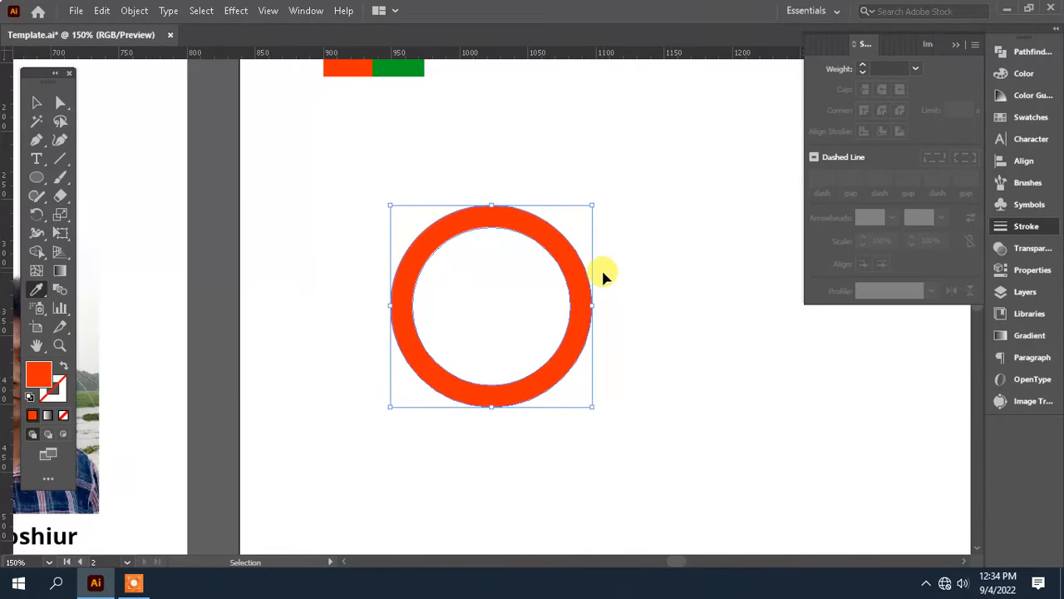
Step: Draw a small orange-red circle over the ring's upper left and place a level copy over its upper right
{"action": "left_click", "coordinate": [36, 176]}
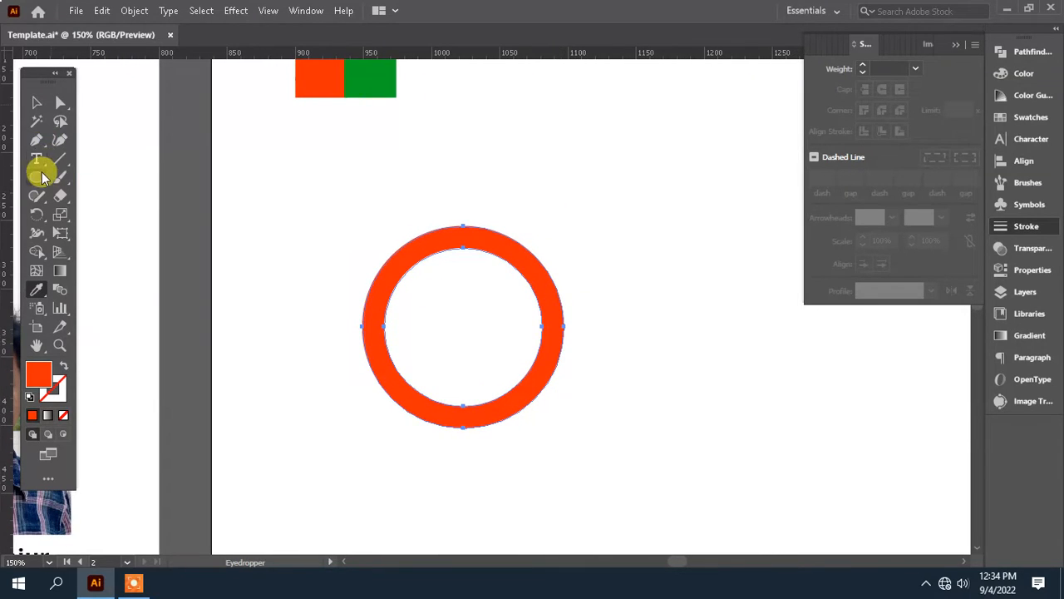
{"action": "left_click_drag", "start_coordinate": [410, 270], "coordinate": [421, 296]}
{"action": "key", "text": "v"}
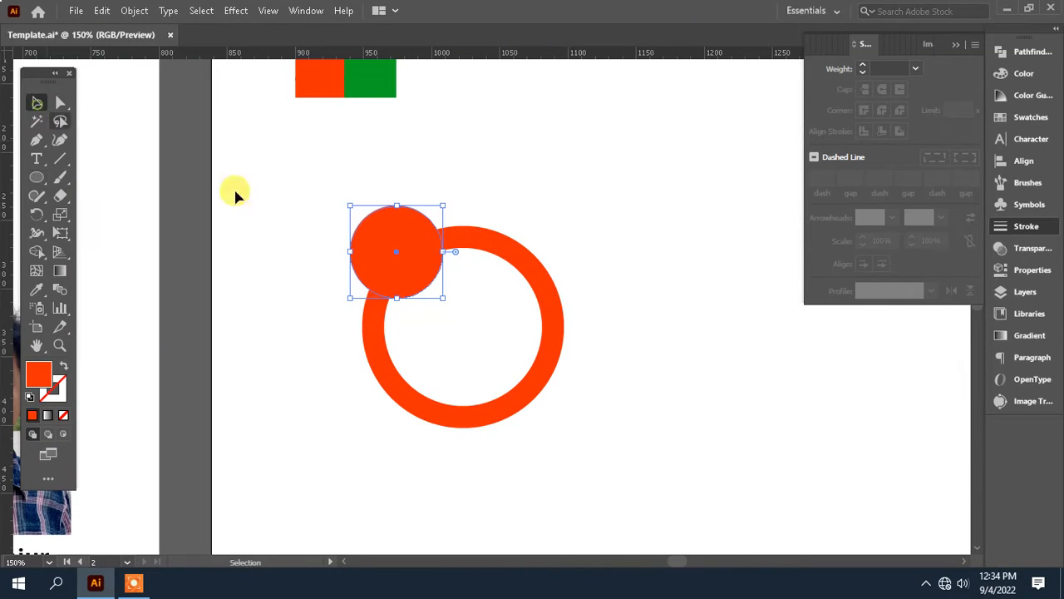
{"action": "left_click_drag", "start_coordinate": [385, 238], "coordinate": [508, 237]}
{"action": "left_click_drag", "start_coordinate": [600, 233], "coordinate": [601, 234]}
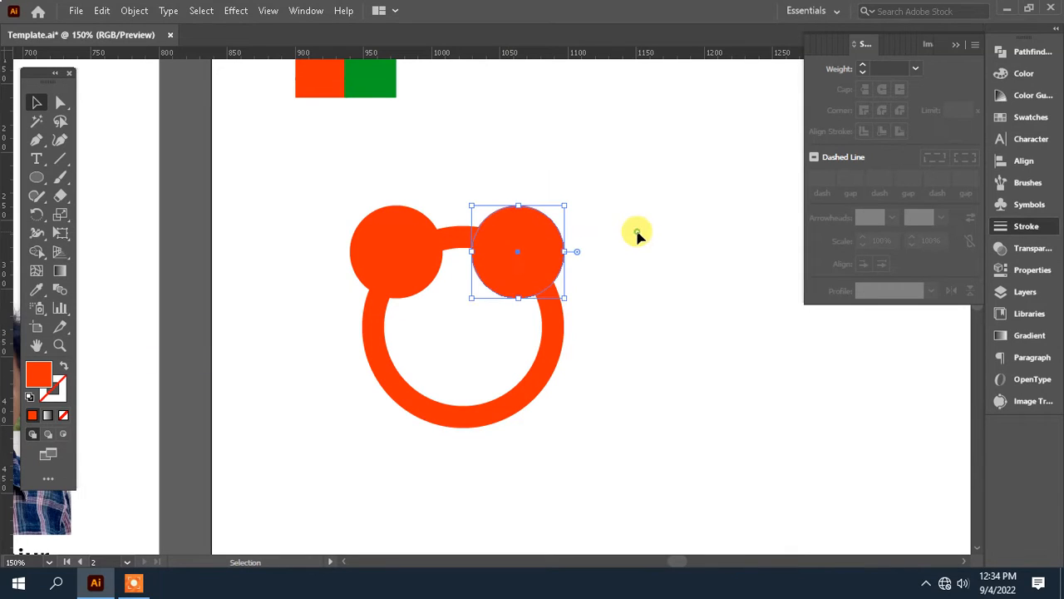
Step: Shift the left small circle slightly inward and align the two small circles by their vertical centers
{"action": "left_click", "coordinate": [637, 233]}
{"action": "left_click_drag", "start_coordinate": [380, 230], "coordinate": [385, 230]}
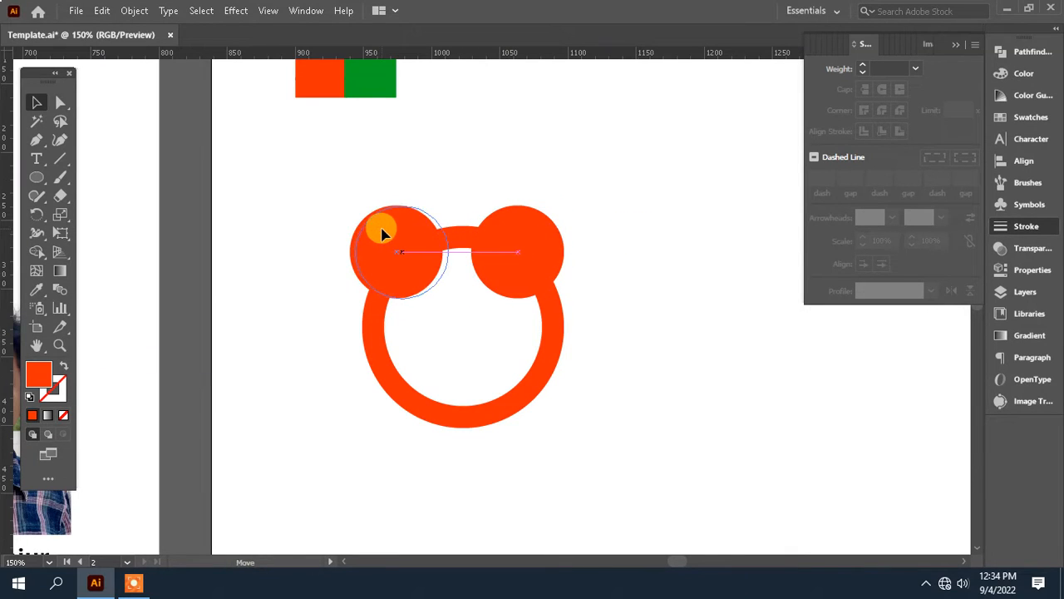
{"action": "left_click_drag", "start_coordinate": [545, 236], "coordinate": [543, 238]}
{"action": "left_click", "coordinate": [411, 236], "text": "shift"}
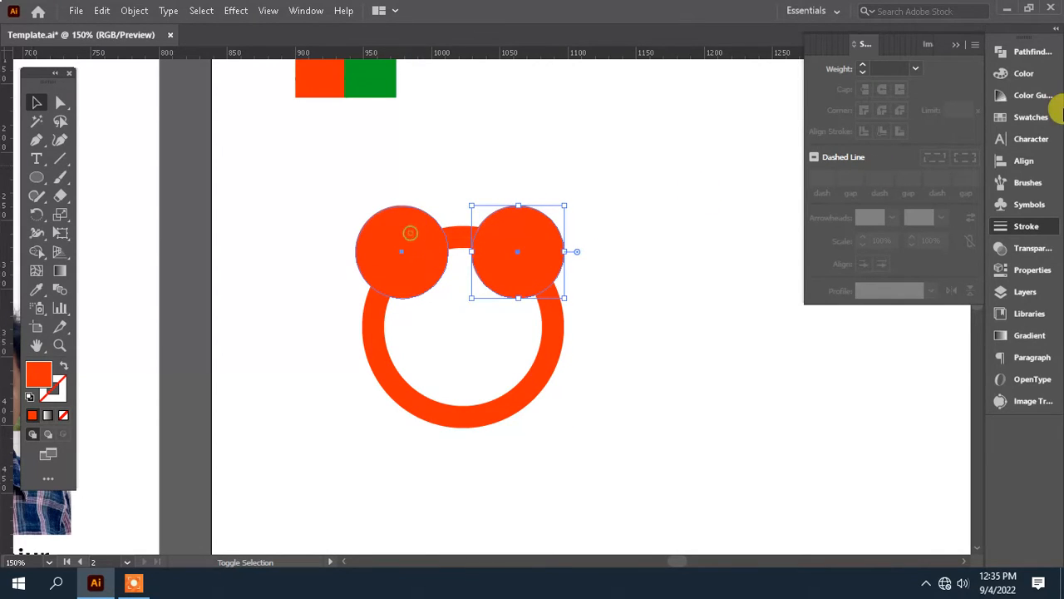
{"action": "left_click", "coordinate": [1031, 166]}
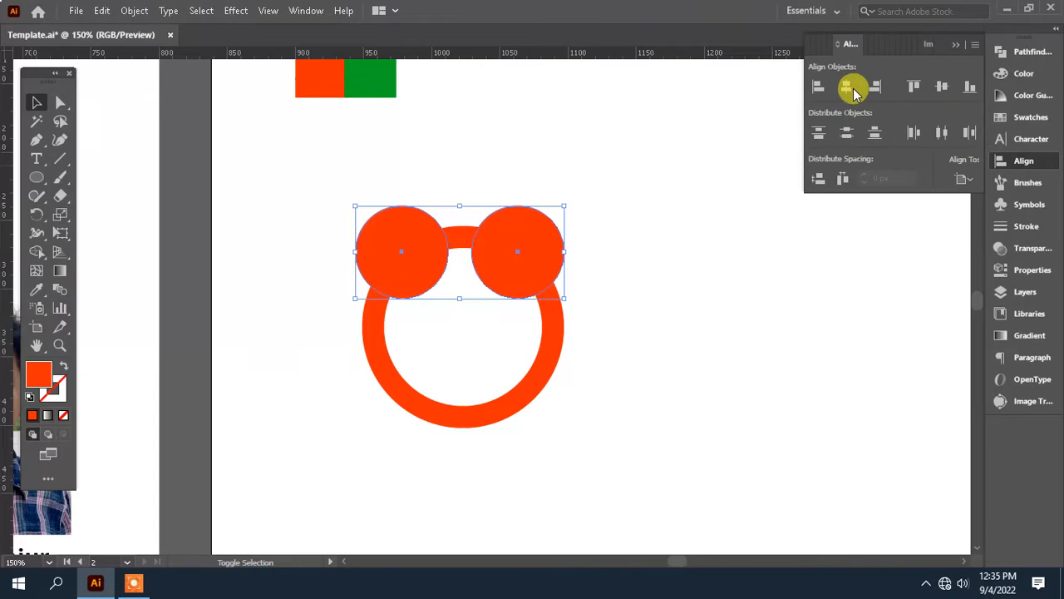
{"action": "left_click", "coordinate": [942, 87]}
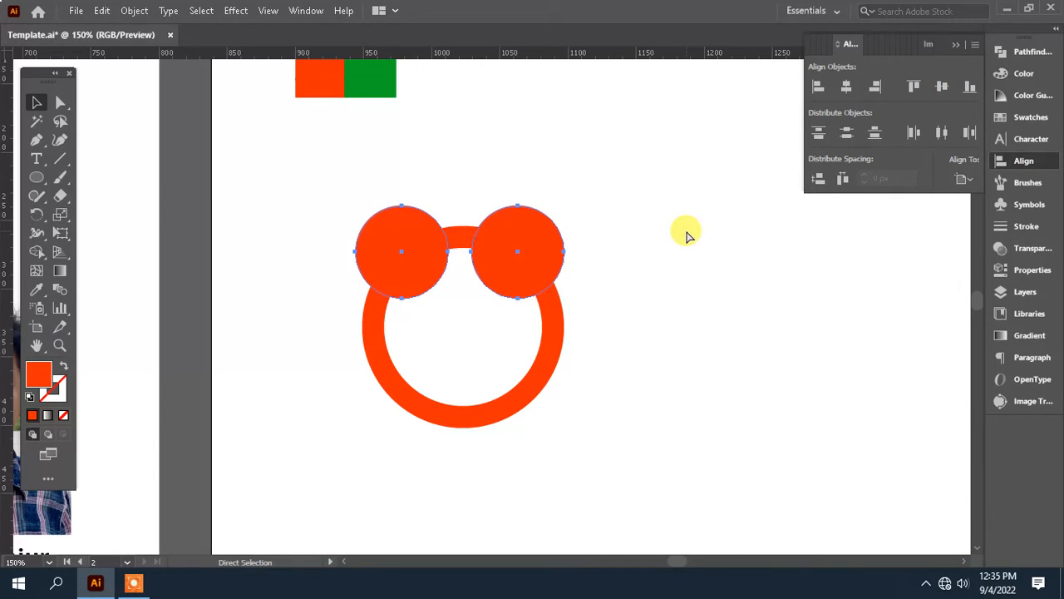
Step: Group the two small circles and align the pair with the ring by their horizontal centers
{"action": "left_click_drag", "start_coordinate": [635, 423], "coordinate": [395, 227]}
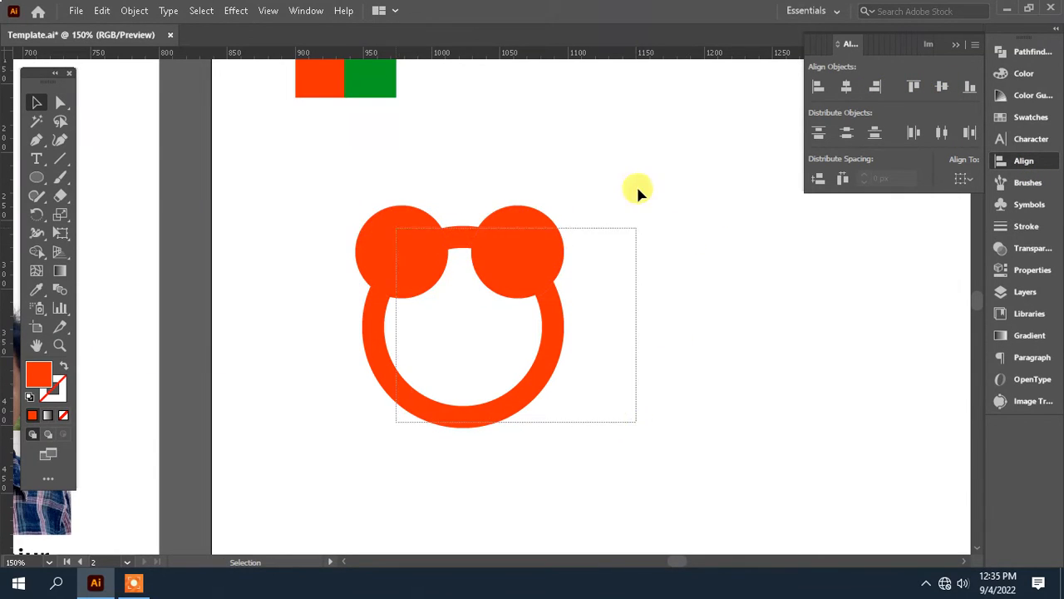
{"action": "left_click", "coordinate": [844, 88]}
{"action": "left_click", "coordinate": [683, 312]}
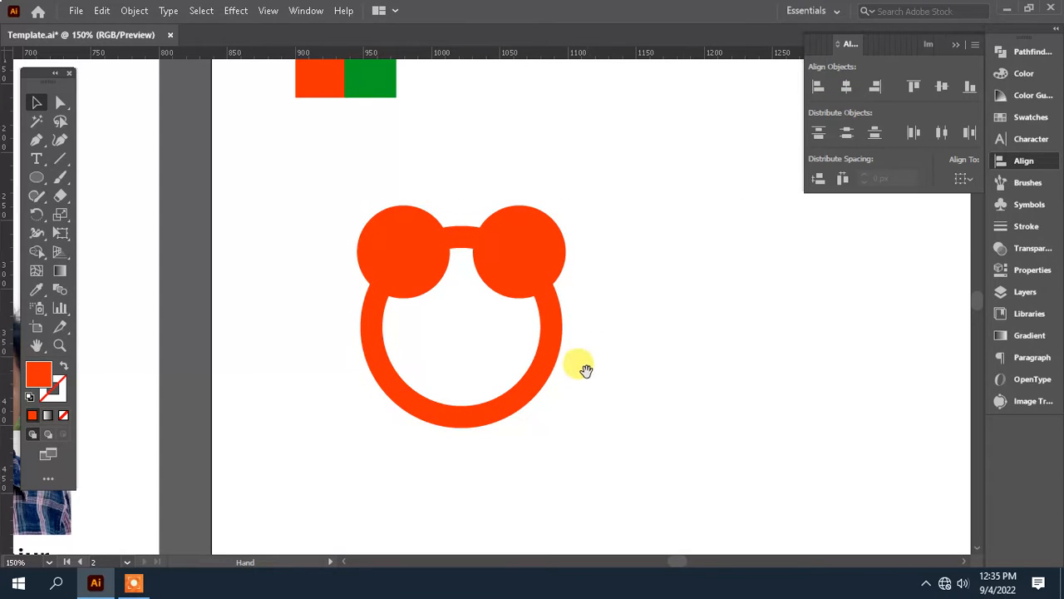
Step: Send the ring to the back, behind the two small circles
{"action": "left_click_drag", "start_coordinate": [586, 370], "coordinate": [582, 317]}
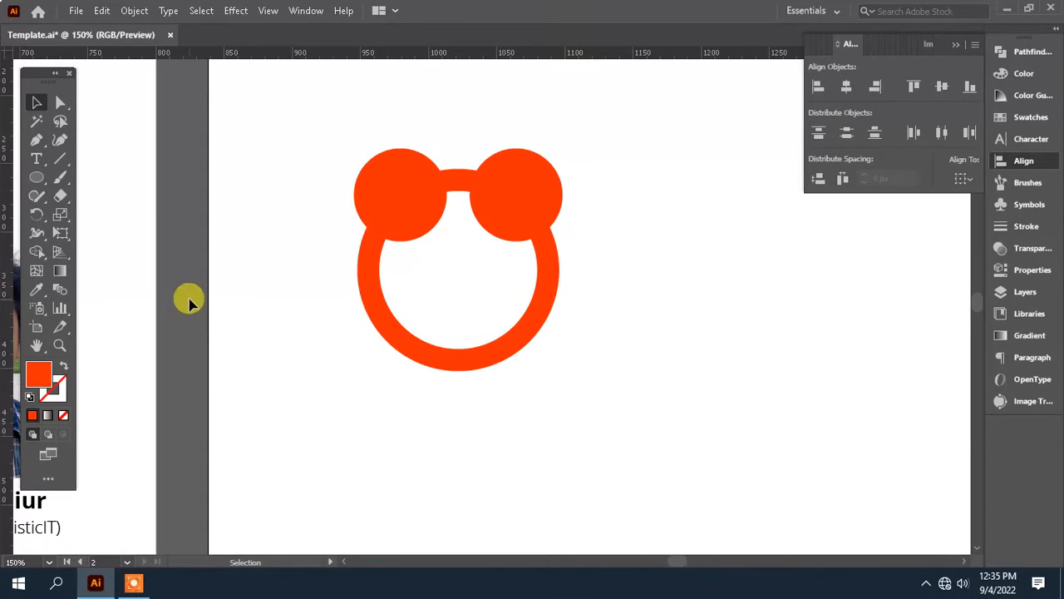
{"action": "left_click", "coordinate": [518, 339]}
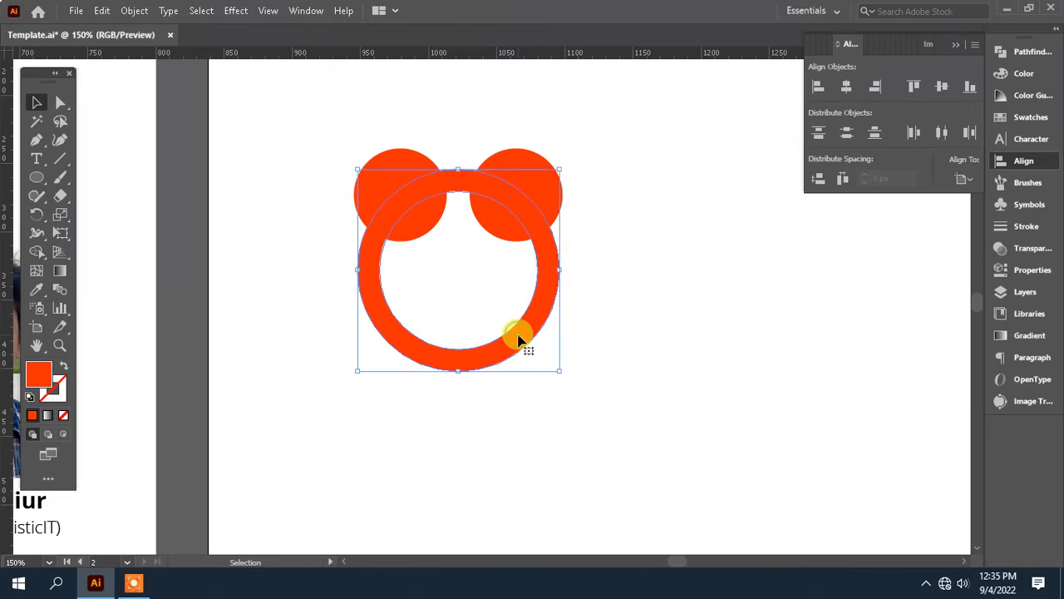
{"action": "key", "text": "ctrl+shift+bracketleft"}
{"action": "left_click", "coordinate": [551, 373]}
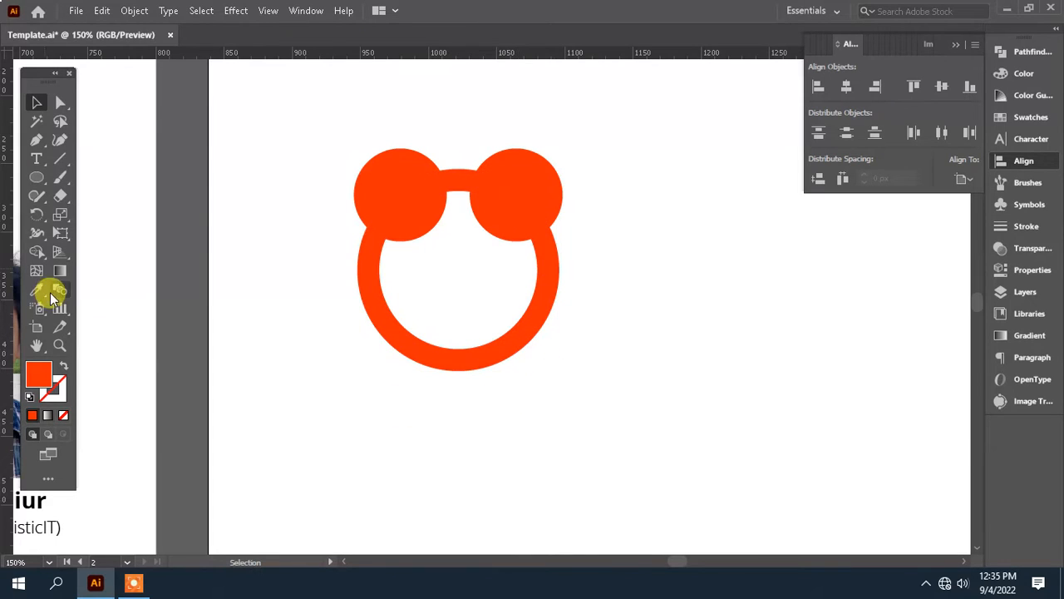
Step: Draw a straight diagonal leg line with the Pen tool, from inside the ring's lower left to outside it
{"action": "left_click", "coordinate": [35, 143]}
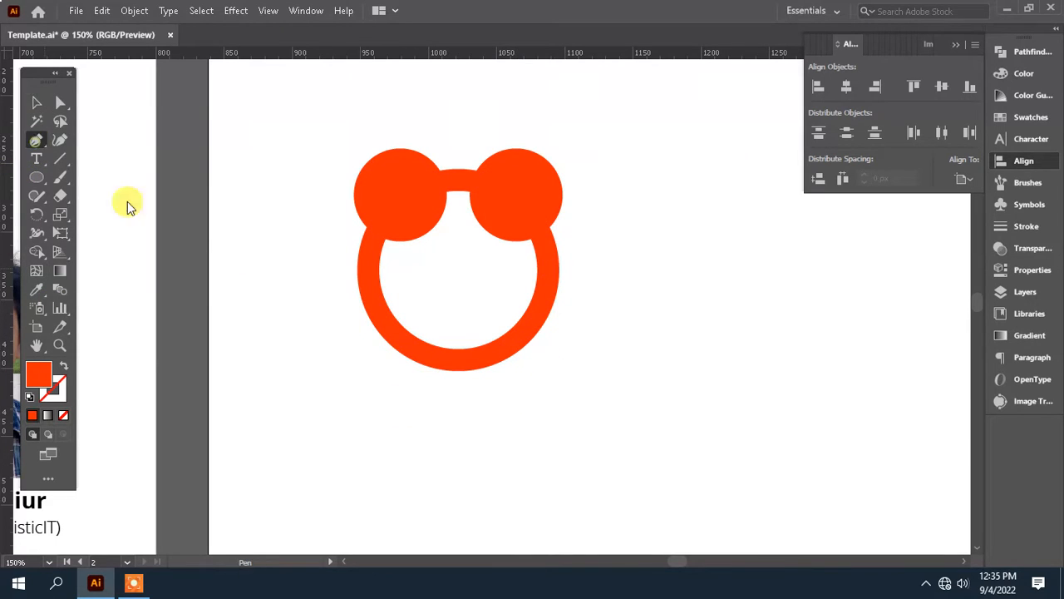
{"action": "left_click_drag", "start_coordinate": [409, 333], "coordinate": [497, 306]}
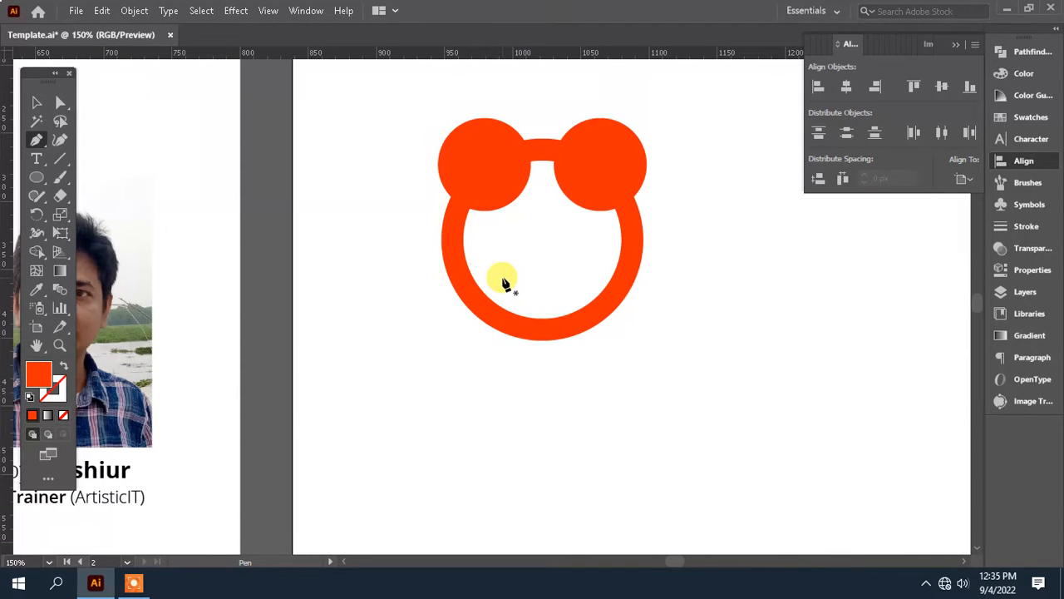
{"action": "left_click", "coordinate": [504, 276]}
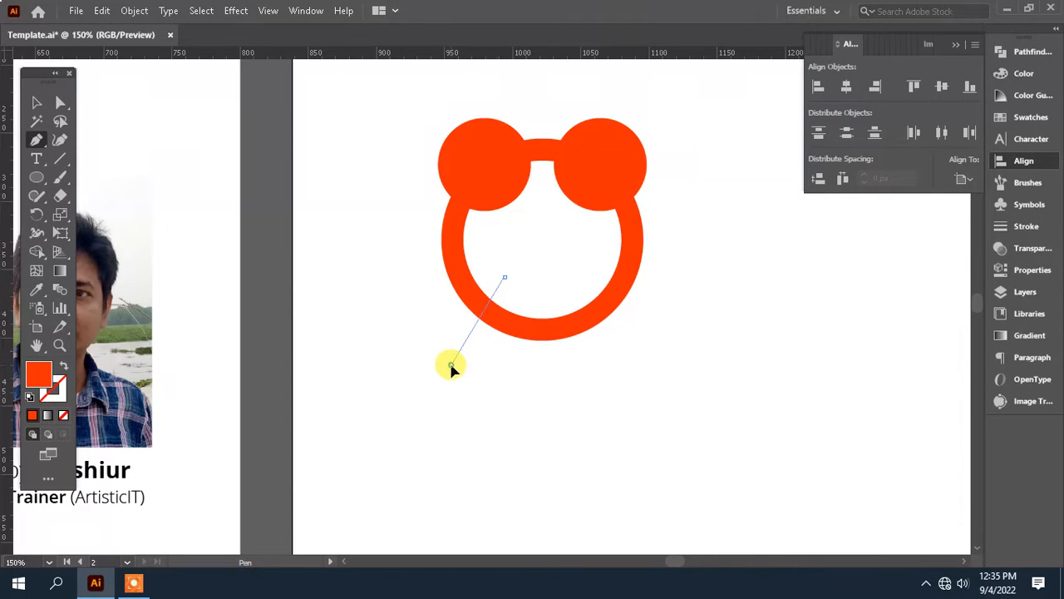
{"action": "left_click", "coordinate": [450, 363]}
Step: Give the diagonal leg line an 18 pt stroke with round caps
{"action": "left_click", "coordinate": [995, 226]}
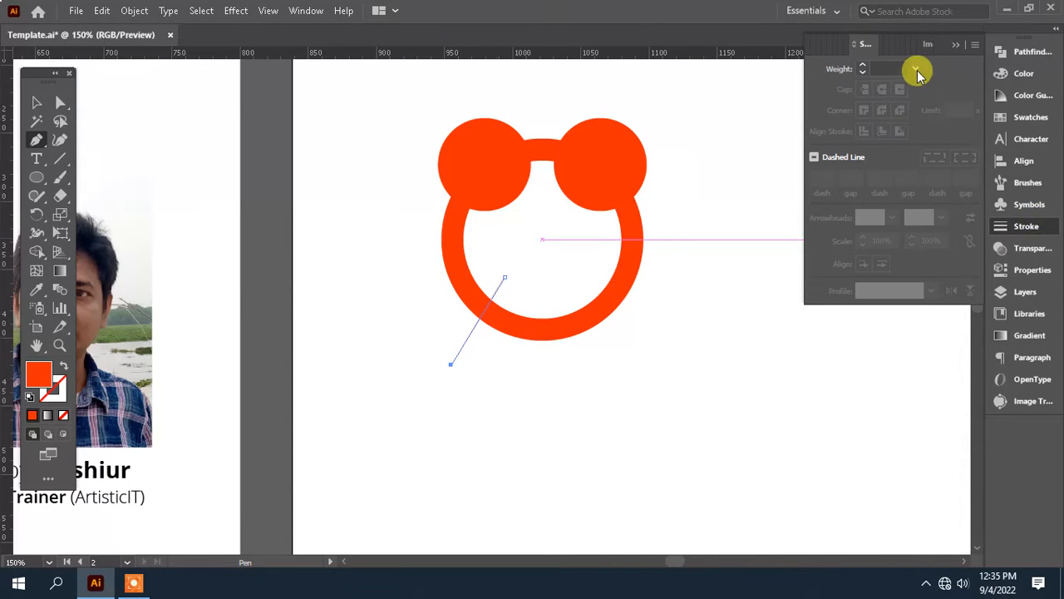
{"action": "left_click", "coordinate": [914, 68]}
{"action": "left_click", "coordinate": [948, 342]}
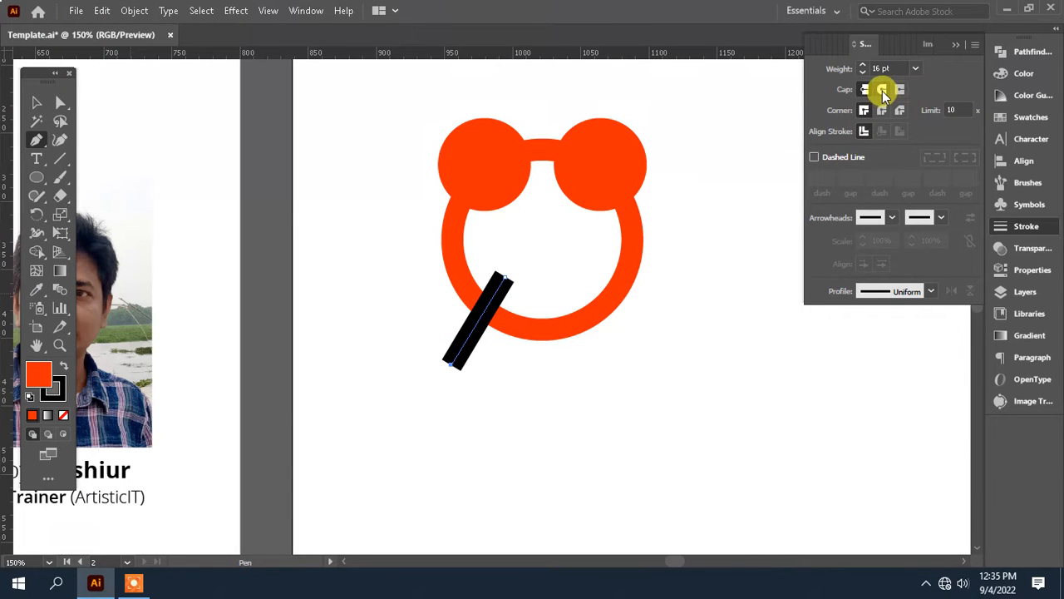
{"action": "left_click", "coordinate": [36, 101]}
{"action": "left_click", "coordinate": [464, 353]}
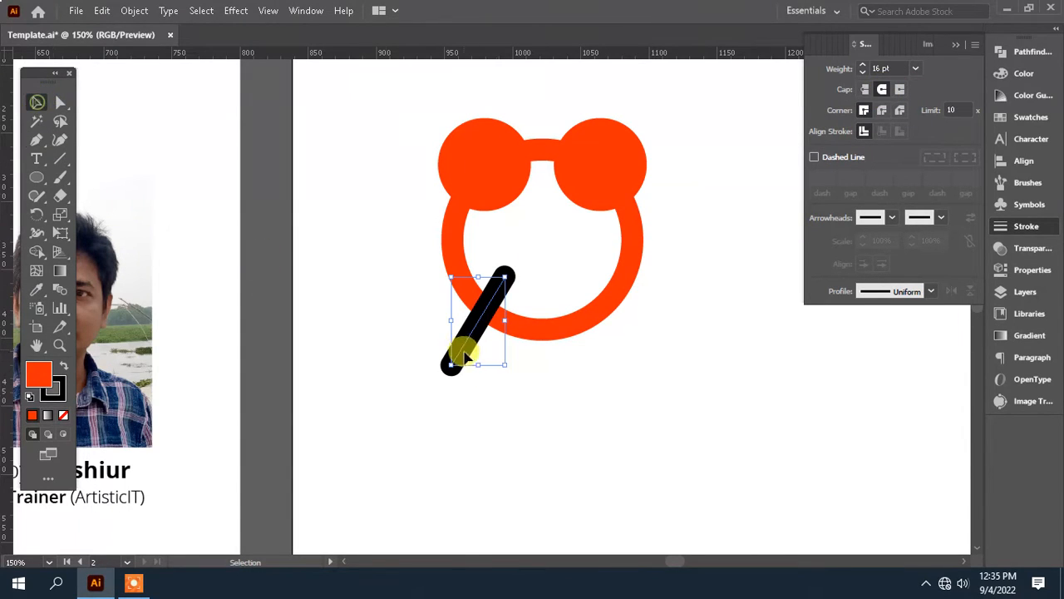
{"action": "left_click_drag", "start_coordinate": [471, 342], "coordinate": [469, 350]}
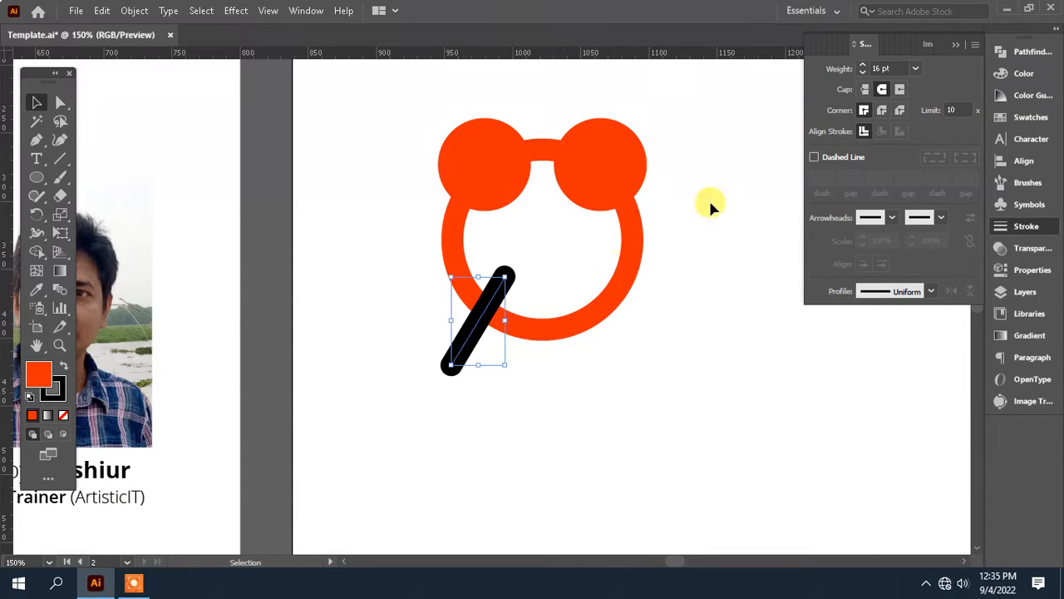
{"action": "left_click", "coordinate": [915, 70]}
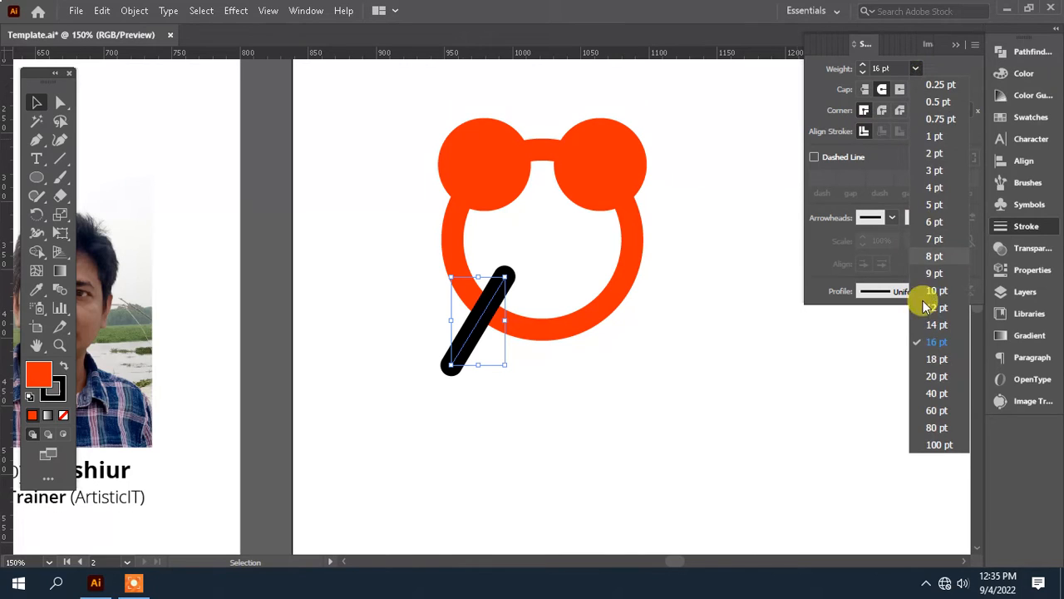
{"action": "left_click", "coordinate": [933, 359]}
{"action": "left_click", "coordinate": [463, 375]}
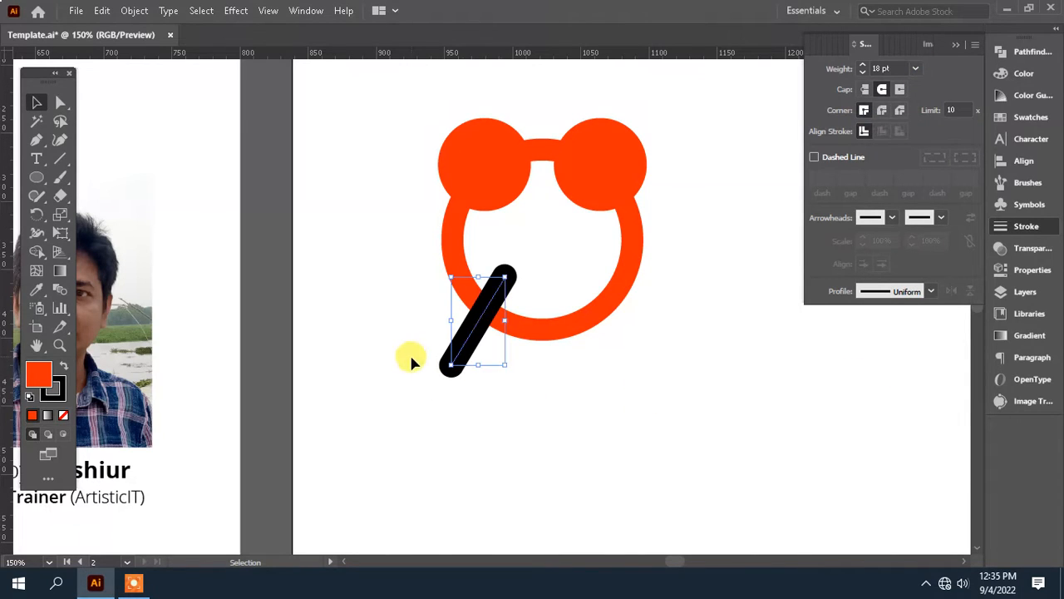
Step: Create a mirrored copy of the diagonal leg line with Reflect, crossing the original
{"action": "left_click", "coordinate": [134, 10]}
{"action": "mouse_move", "coordinate": [240, 30]}
{"action": "left_click", "coordinate": [468, 82]}
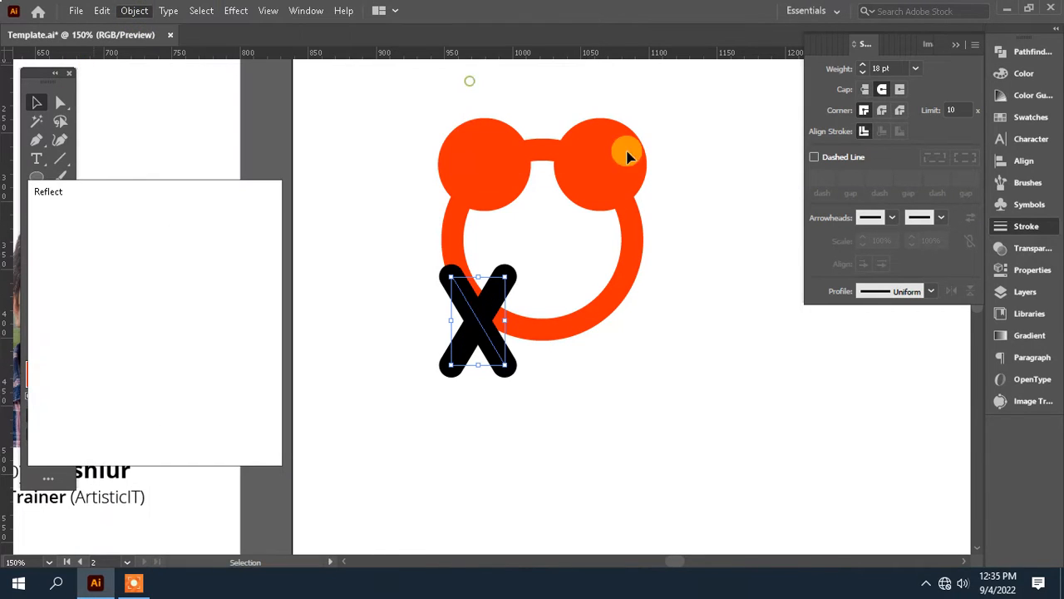
{"action": "left_click", "coordinate": [190, 432]}
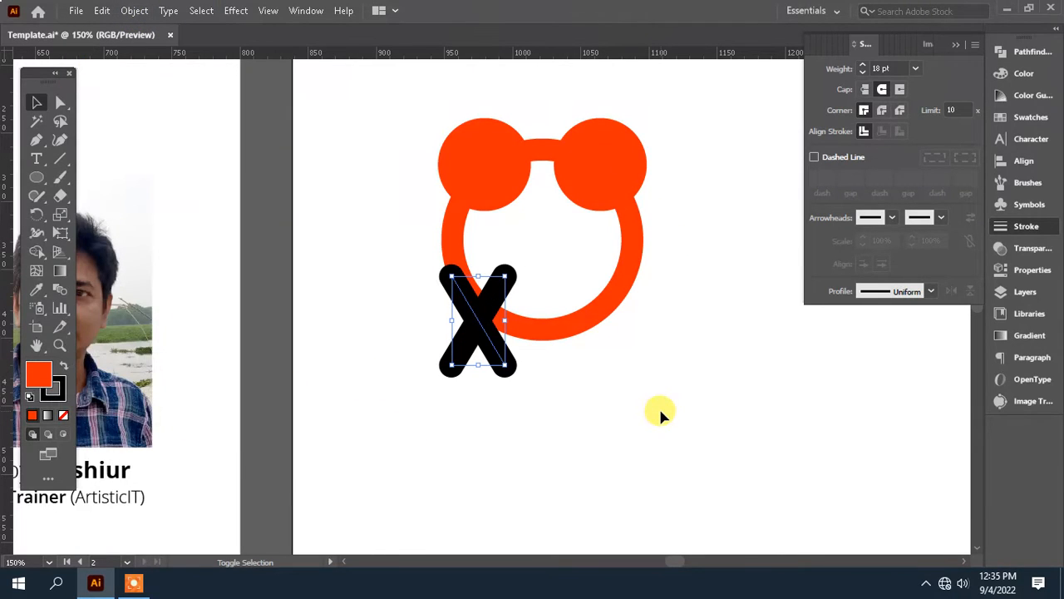
Step: Move the mirrored leg horizontally to the ring's lower right so the two legs splay outward
{"action": "key", "text": "shift+Right"}
{"action": "key", "text": "shift+Right"}
{"action": "key", "text": "shift+Right"}
{"action": "key", "text": "shift+Right"}
{"action": "key", "text": "shift+Right"}
{"action": "key", "text": "shift+Right"}
{"action": "key", "text": "shift+Right"}
{"action": "key", "text": "shift+Right"}
{"action": "key", "text": "shift+Right"}
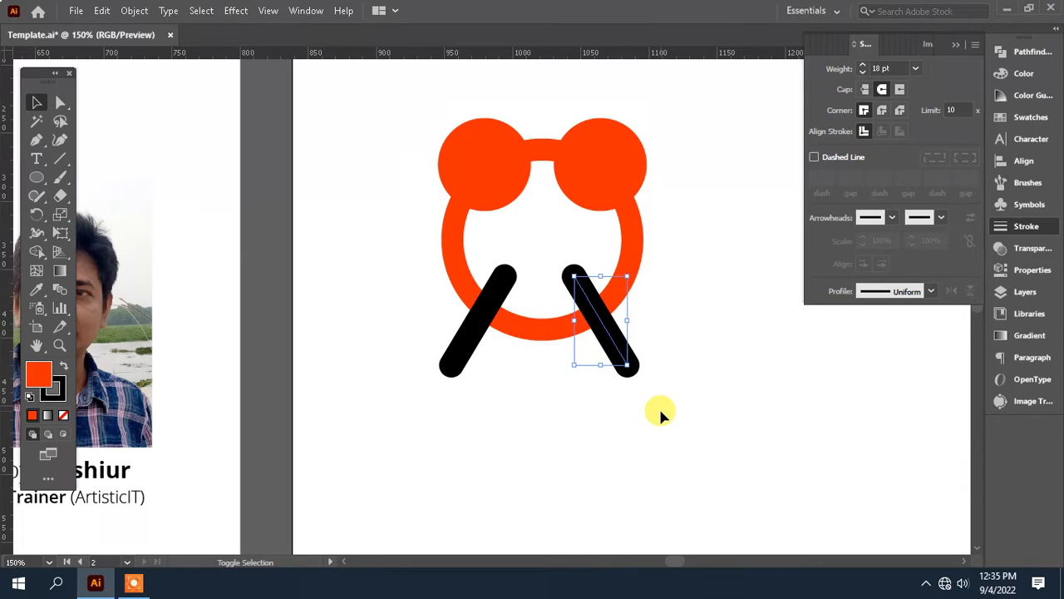
{"action": "key", "text": "shift+Left"}
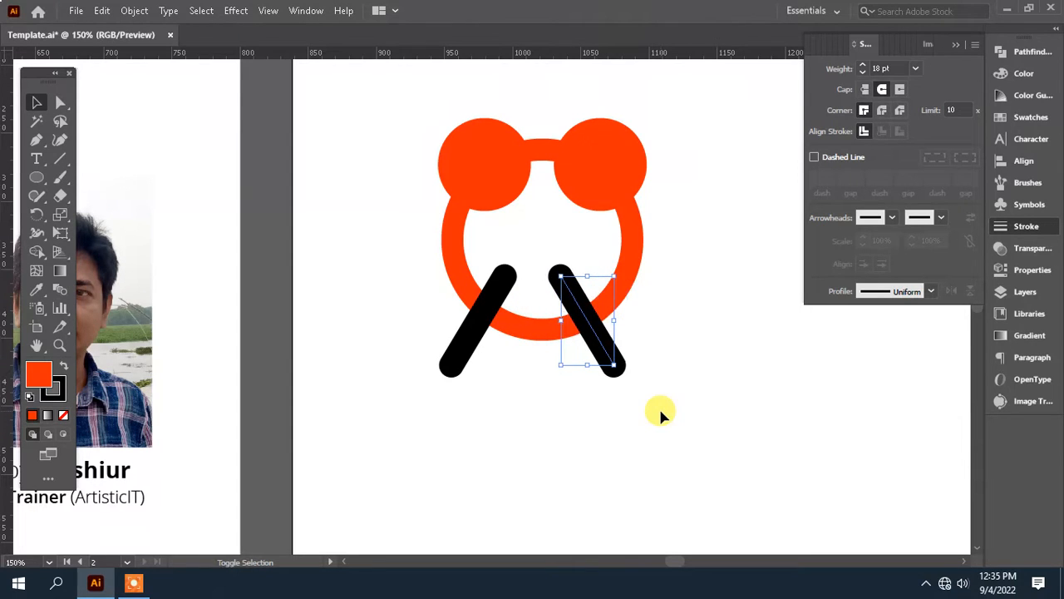
Step: Select both diagonal legs and convert their strokes to filled shapes with Outline Stroke
{"action": "left_click", "coordinate": [463, 355], "text": "shift"}
{"action": "left_click", "coordinate": [137, 11]}
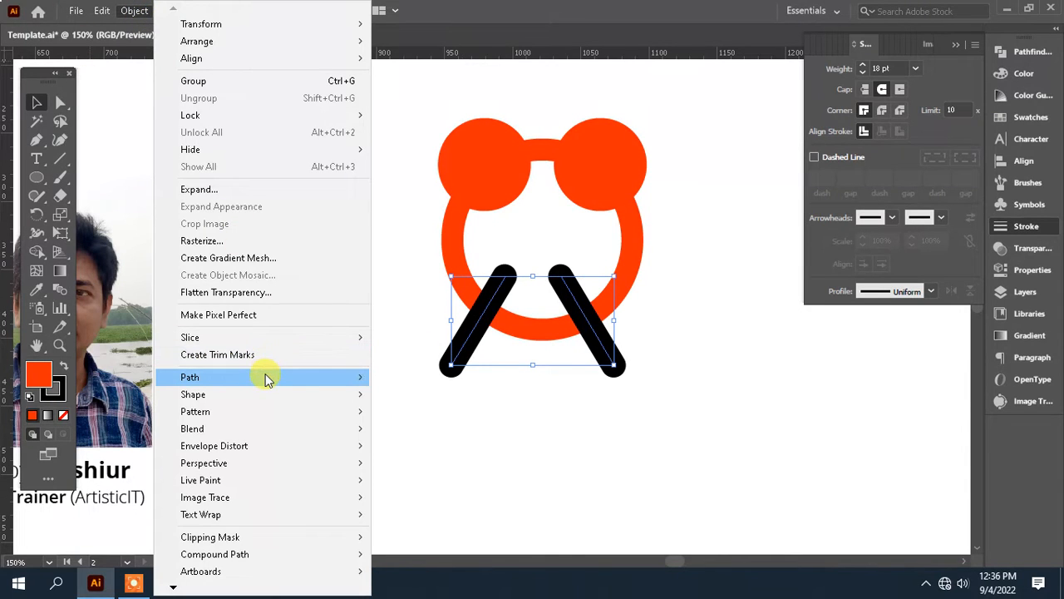
{"action": "mouse_move", "coordinate": [266, 377]}
{"action": "left_click", "coordinate": [426, 417]}
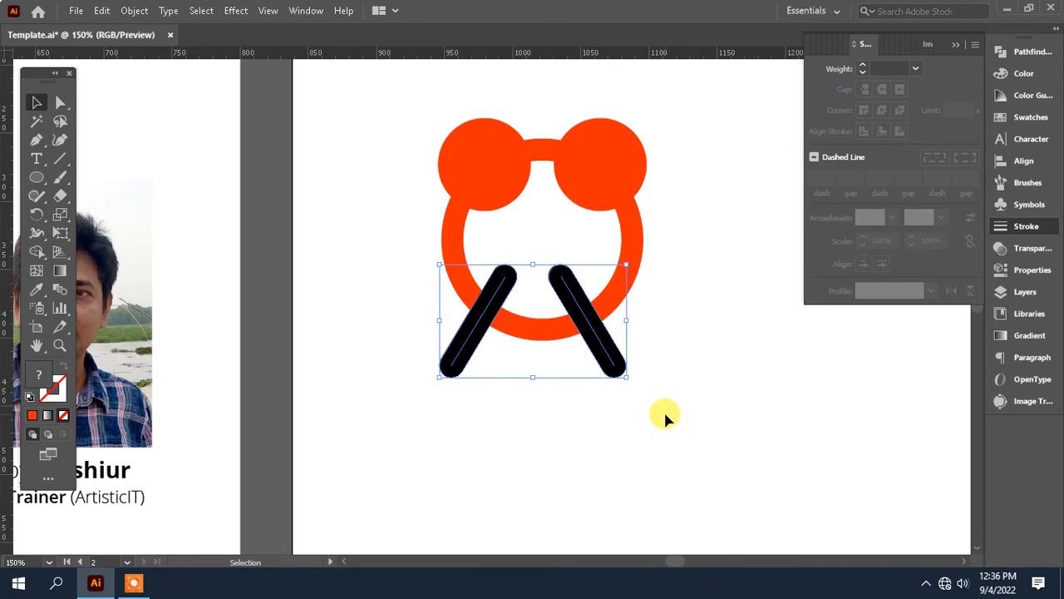
Step: Unite the outlined leg shapes with Pathfinder and ungroup them into two separate legs
{"action": "left_click", "coordinate": [1031, 52]}
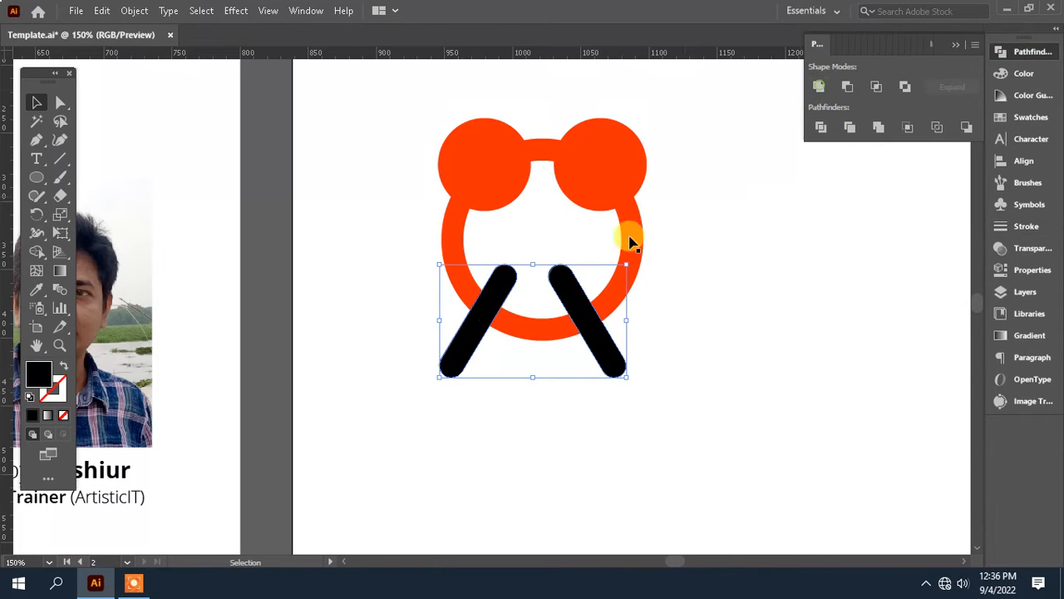
{"action": "right_click", "coordinate": [589, 333]}
{"action": "left_click", "coordinate": [663, 187]}
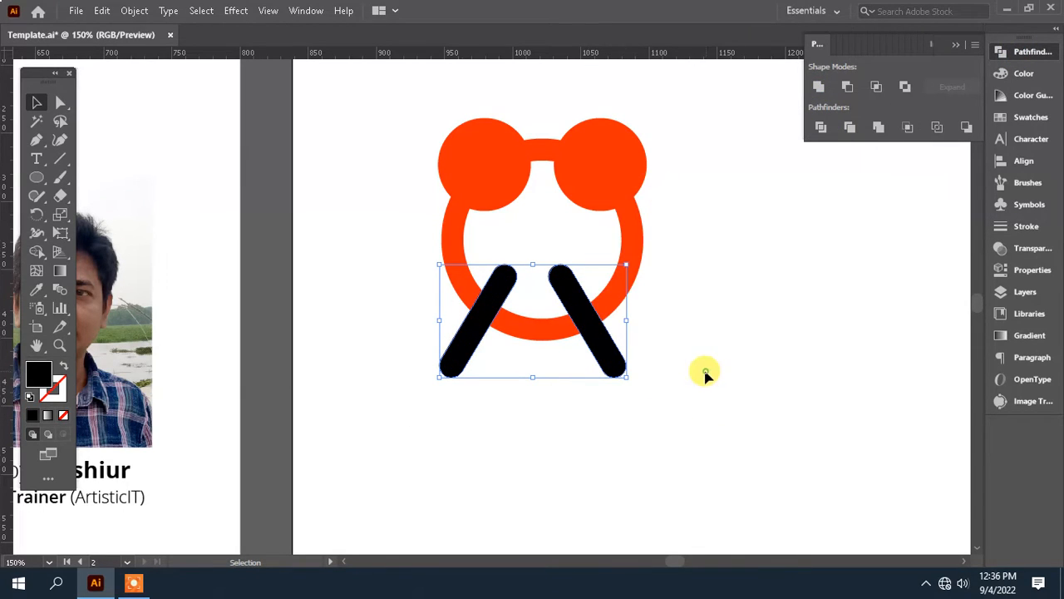
{"action": "left_click", "coordinate": [706, 373]}
{"action": "left_click_drag", "start_coordinate": [656, 295], "coordinate": [680, 296]}
{"action": "left_click", "coordinate": [606, 349]}
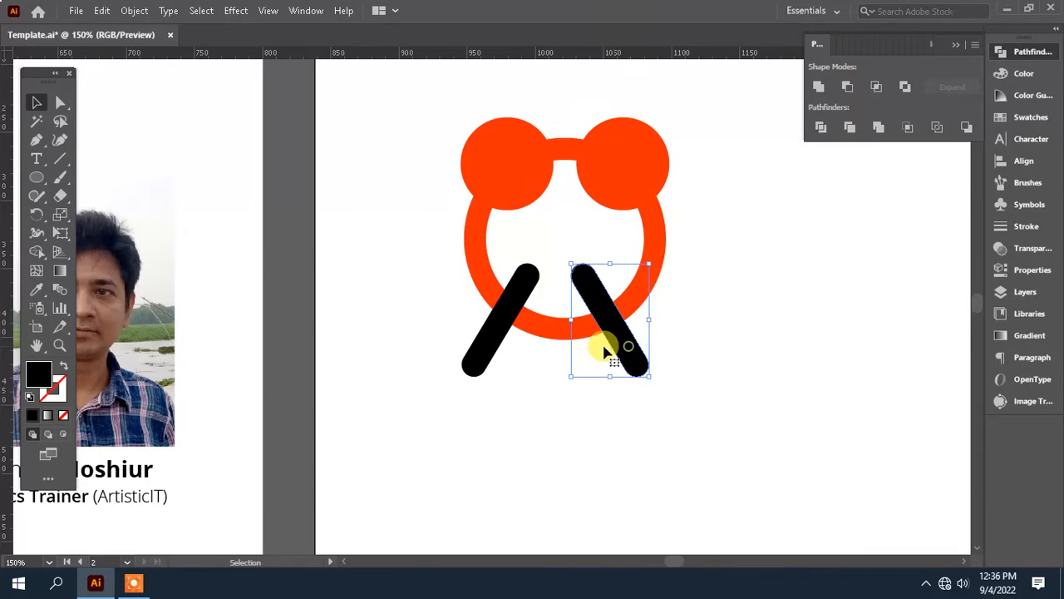
Step: Group the two black legs together and group the two small orange-red circles together
{"action": "left_click", "coordinate": [494, 355], "text": "shift"}
{"action": "key", "text": "a"}
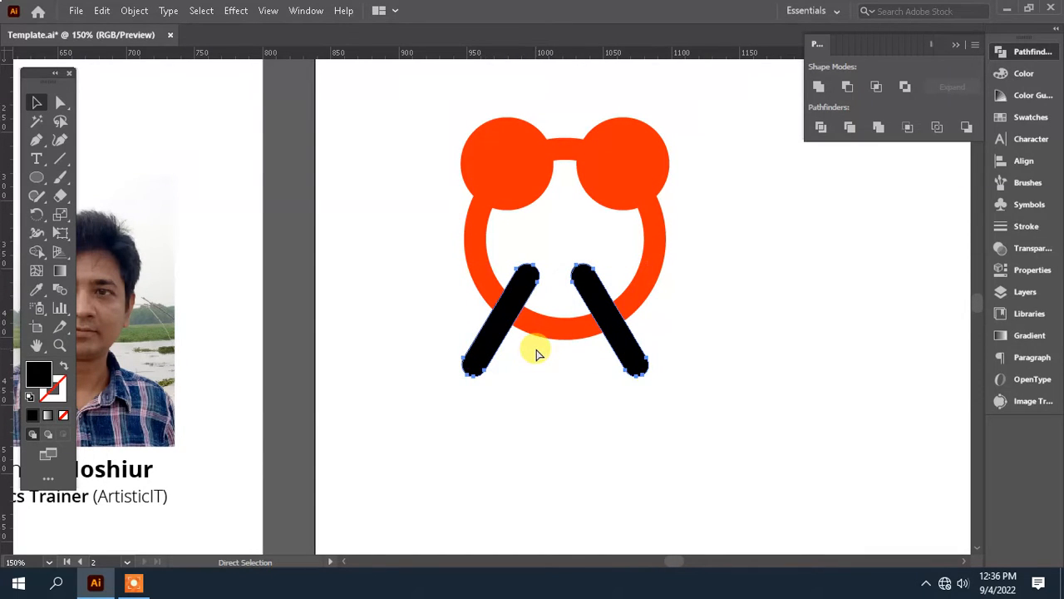
{"action": "key", "text": "v"}
{"action": "left_click", "coordinate": [706, 372]}
{"action": "left_click", "coordinate": [623, 167]}
Step: Align the small circles, the ring and the legs to each other on their horizontal centers
{"action": "left_click_drag", "start_coordinate": [720, 392], "coordinate": [510, 158]}
{"action": "left_click", "coordinate": [1002, 161]}
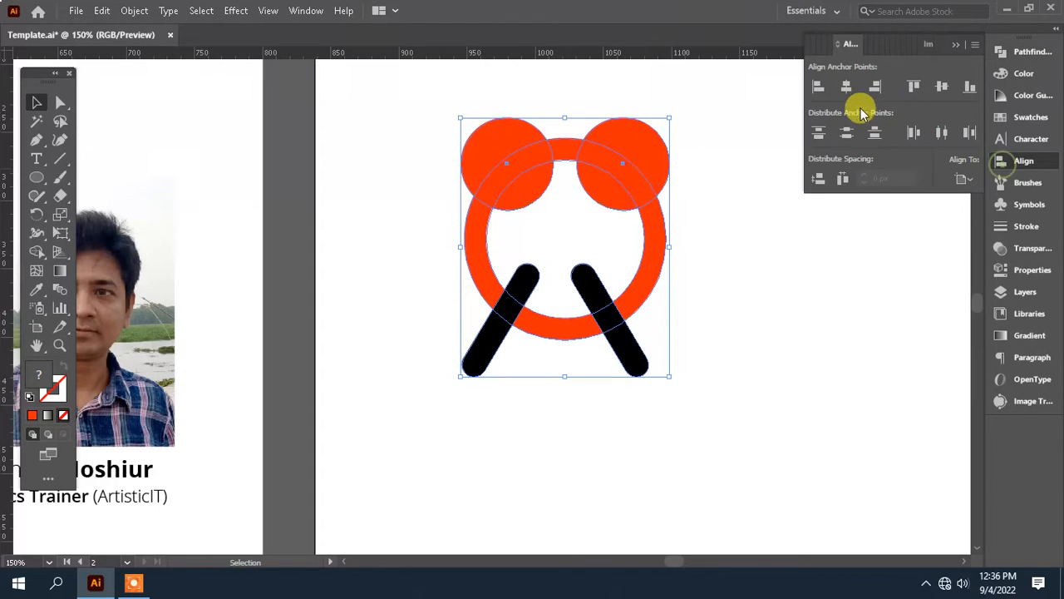
{"action": "left_click", "coordinate": [847, 87]}
{"action": "left_click", "coordinate": [717, 339]}
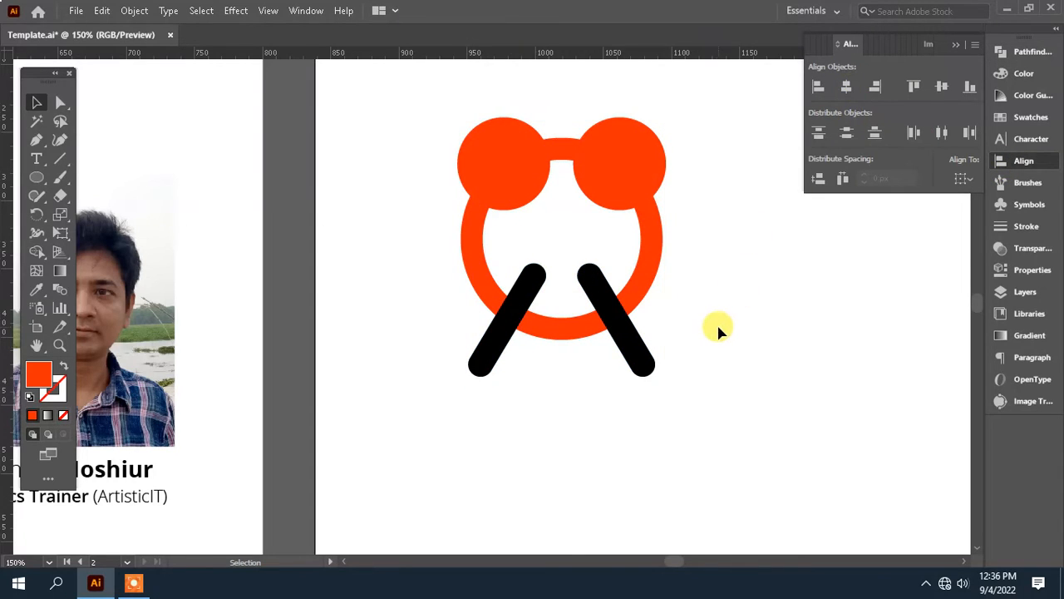
Step: Cut the ring and paste it in place in front of the circles and legs, keeping a copy on the clipboard
{"action": "left_click", "coordinate": [648, 249]}
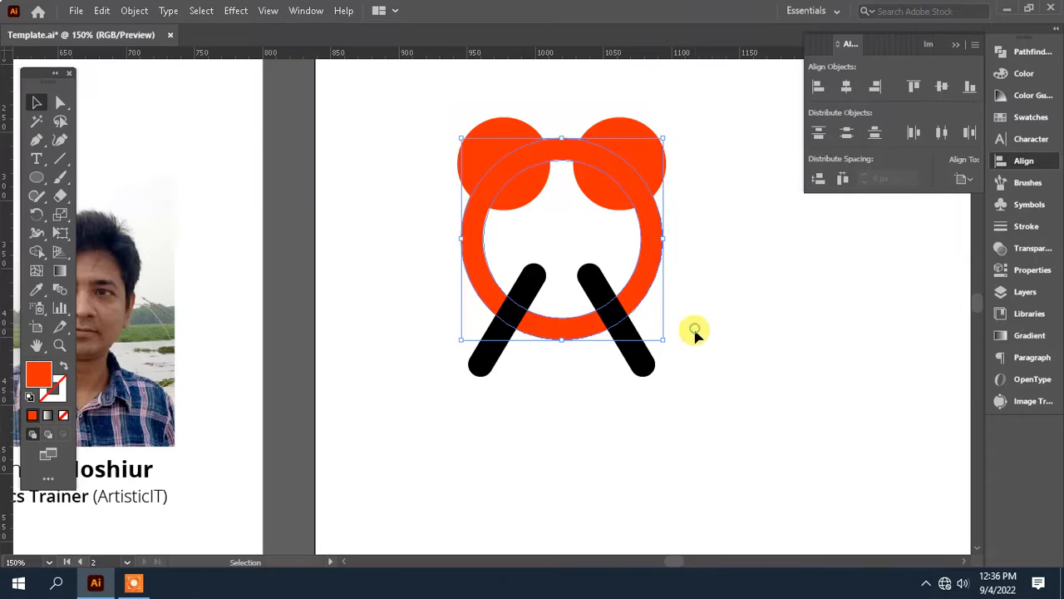
{"action": "key", "text": "a"}
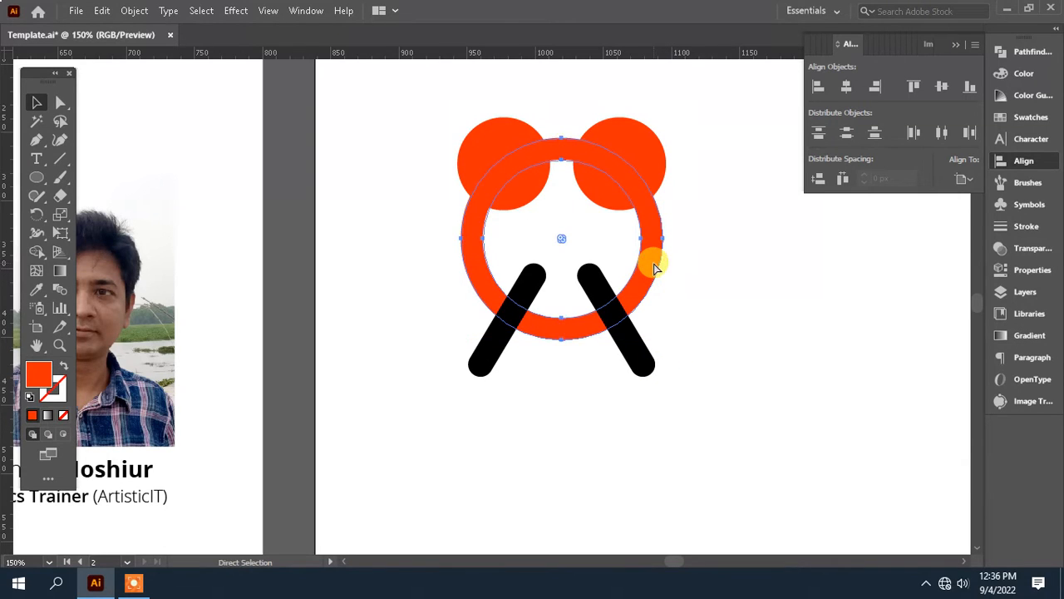
{"action": "key", "text": "Delete"}
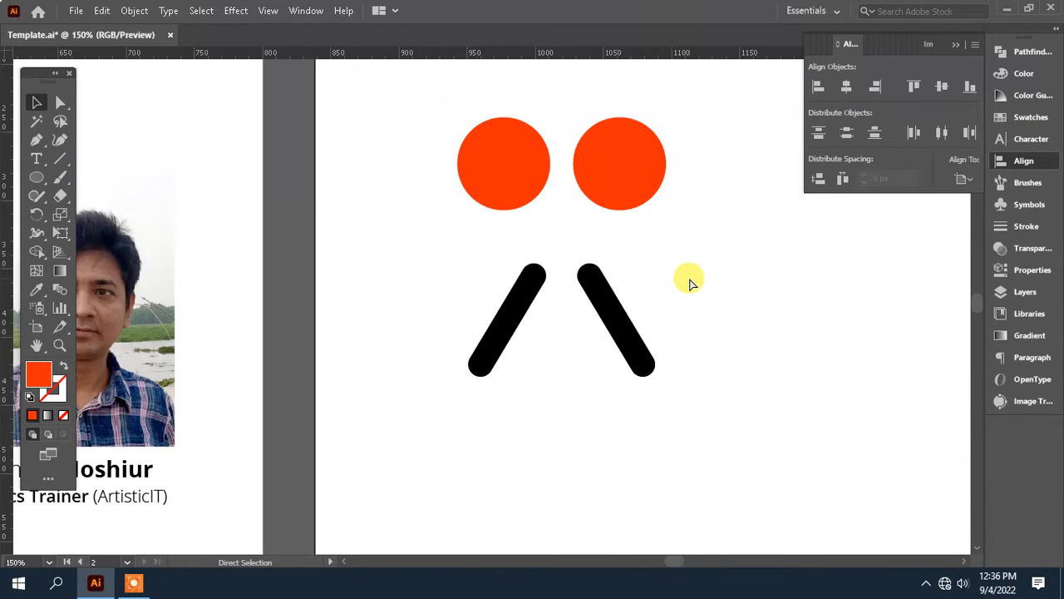
{"action": "key", "text": "ctrl+z"}
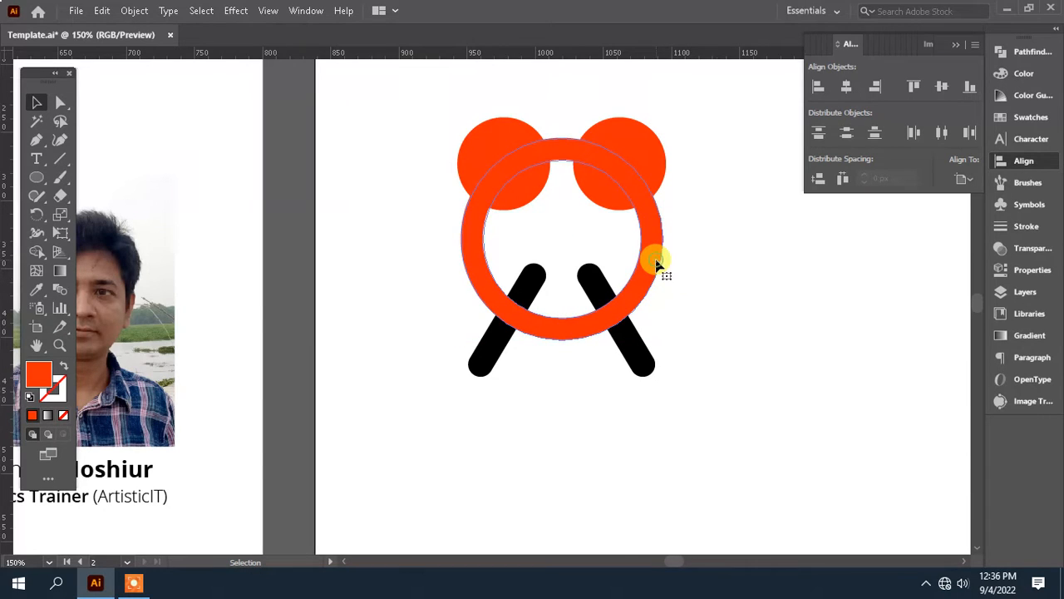
{"action": "left_click", "coordinate": [656, 263]}
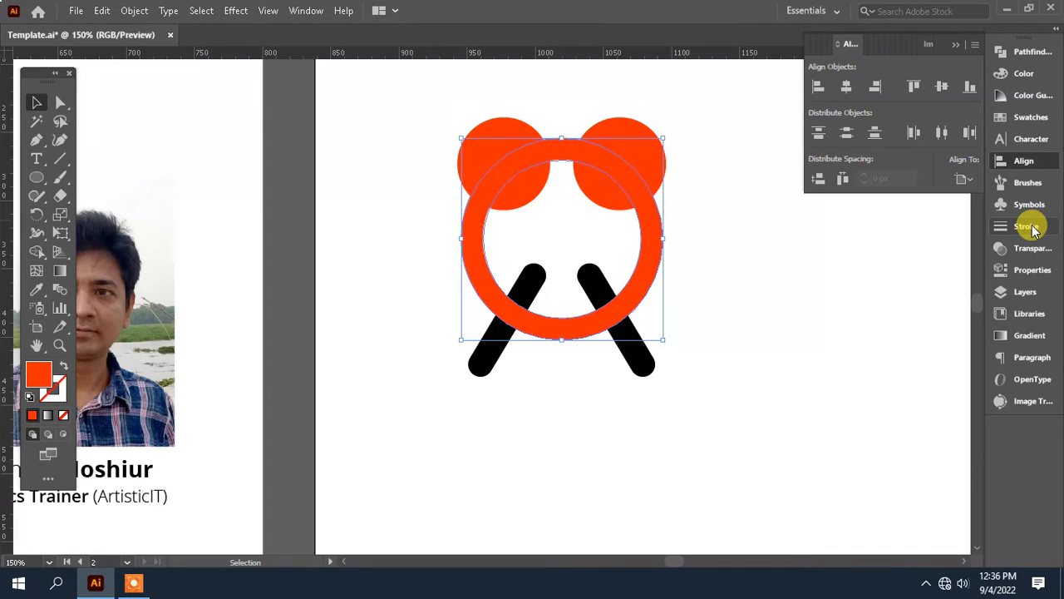
{"action": "key", "text": "Delete"}
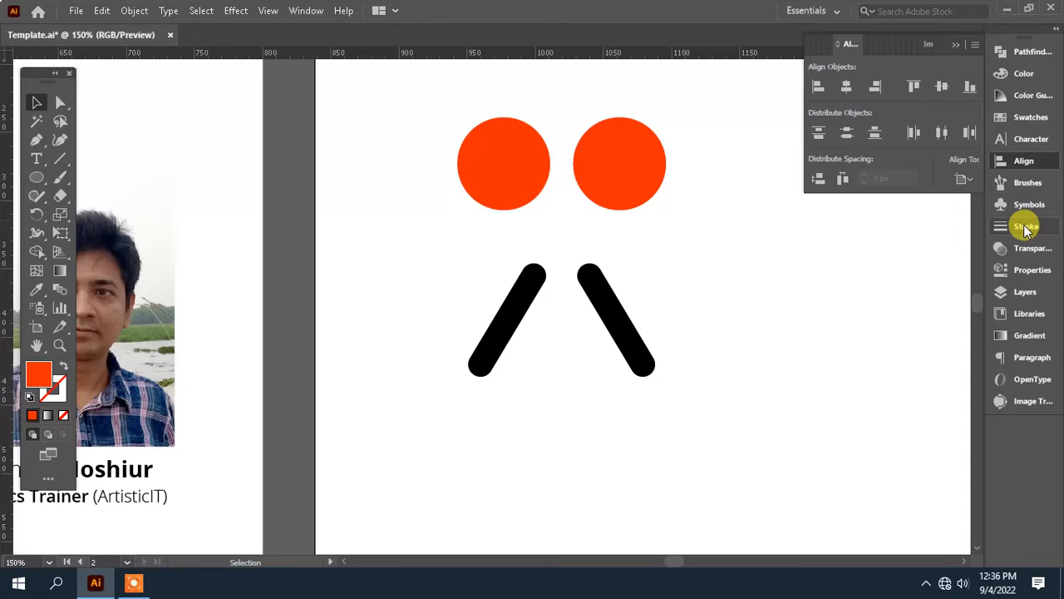
{"action": "key", "text": "ctrl+z"}
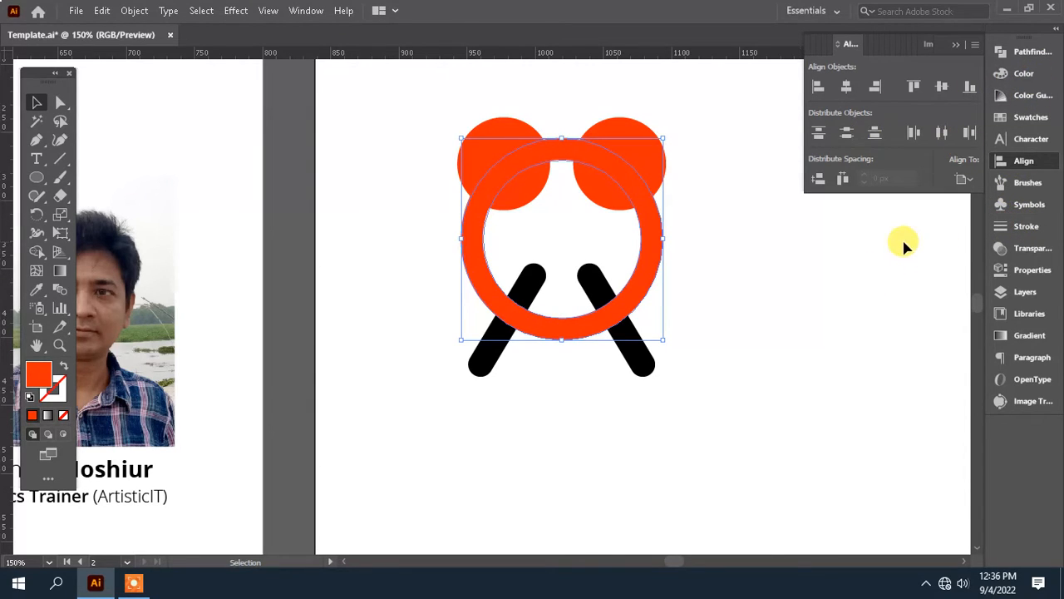
Step: Give the selected ring a 14 pt black stroke
{"action": "left_click", "coordinate": [1026, 226]}
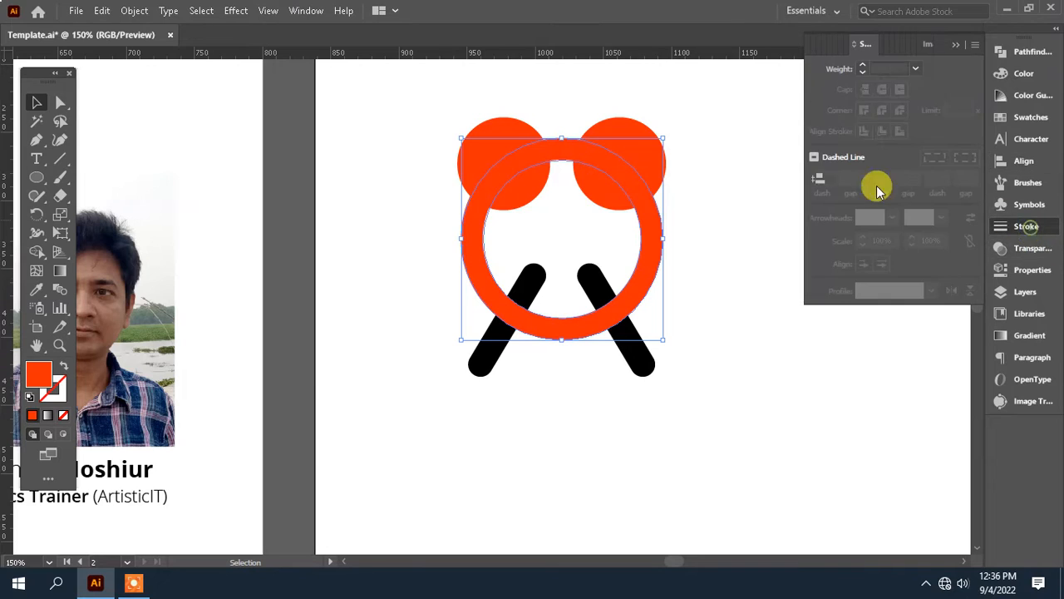
{"action": "left_click", "coordinate": [914, 68]}
{"action": "left_click", "coordinate": [945, 282]}
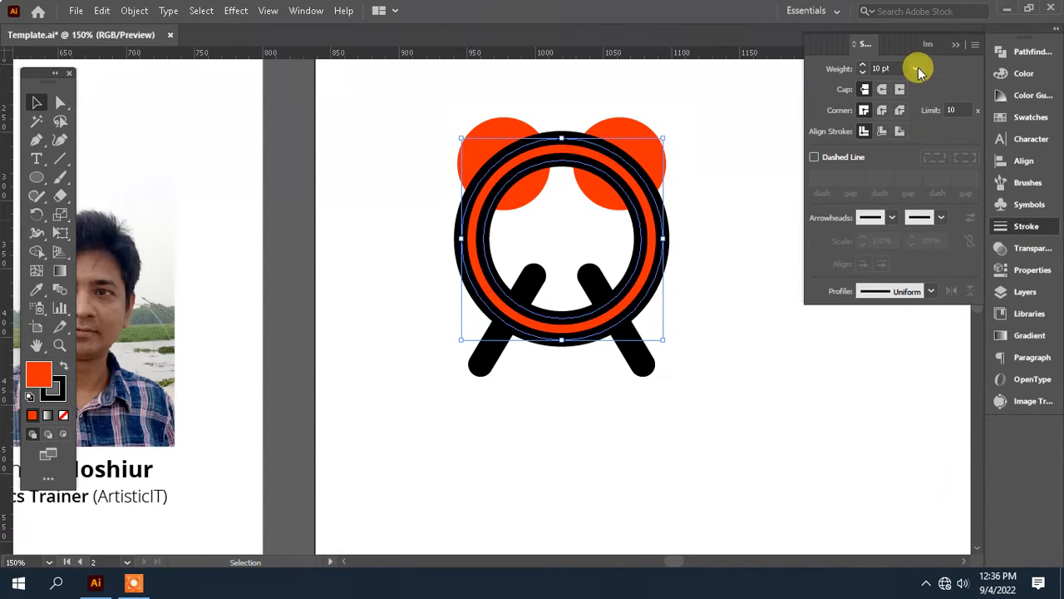
{"action": "left_click", "coordinate": [915, 68]}
{"action": "left_click", "coordinate": [935, 324]}
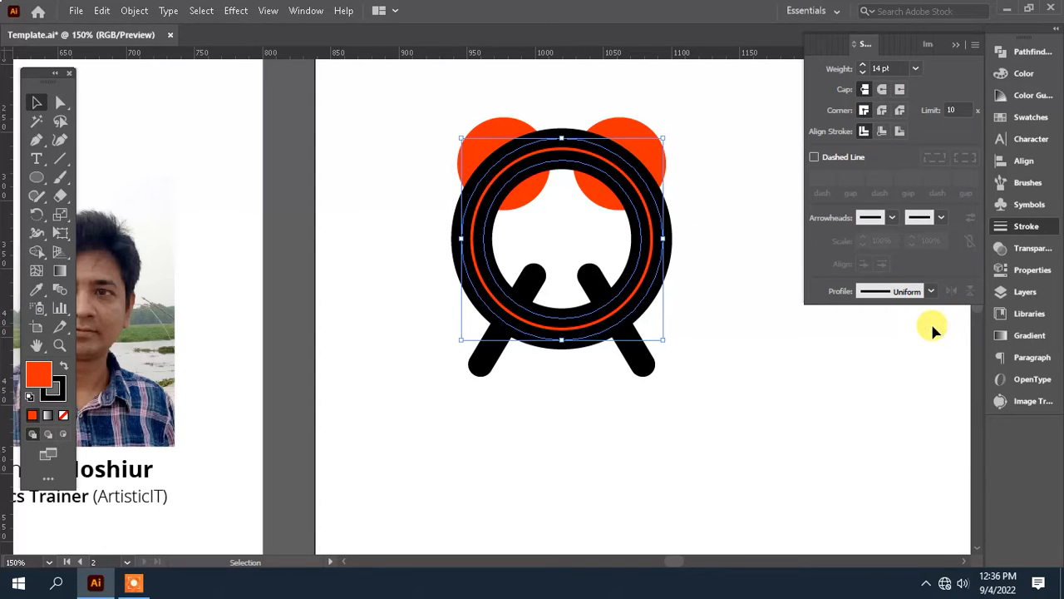
Step: Outline the ring's stroke and unite the resulting pieces into one solid black disc
{"action": "left_click", "coordinate": [134, 10]}
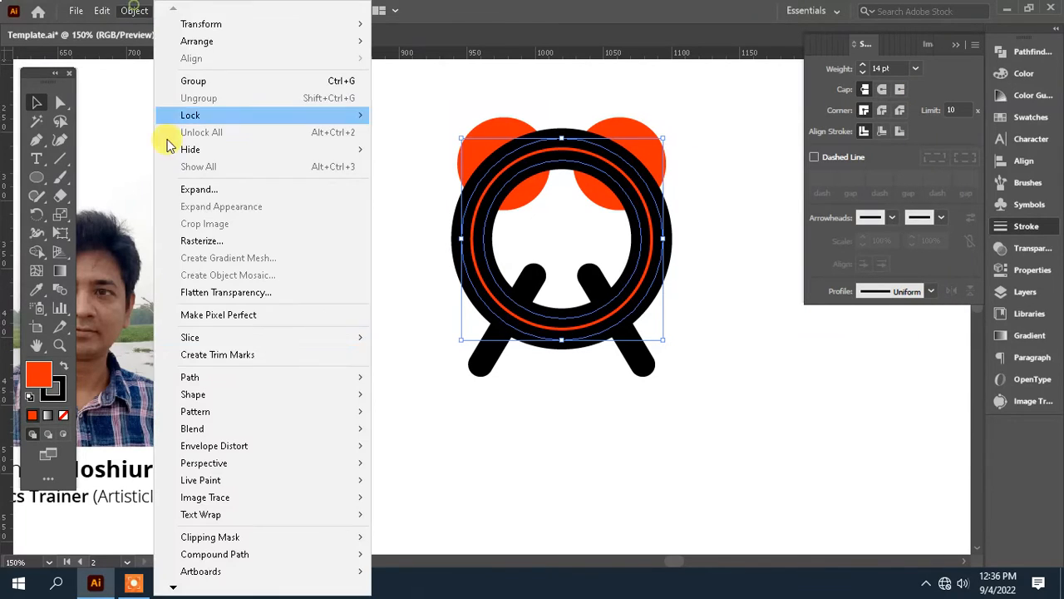
{"action": "mouse_move", "coordinate": [255, 382]}
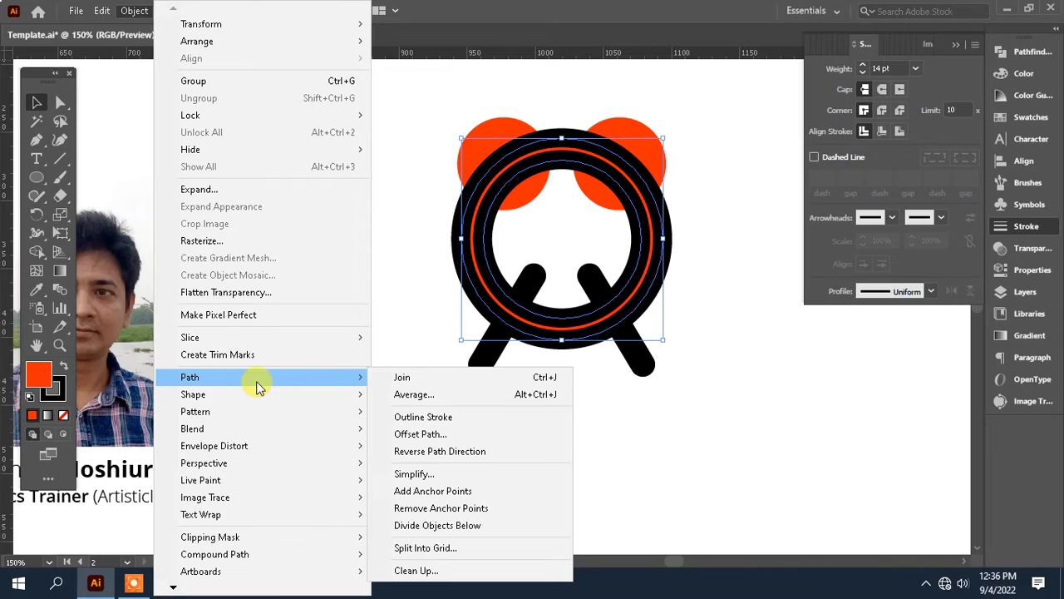
{"action": "left_click", "coordinate": [513, 413]}
{"action": "left_click", "coordinate": [1031, 51]}
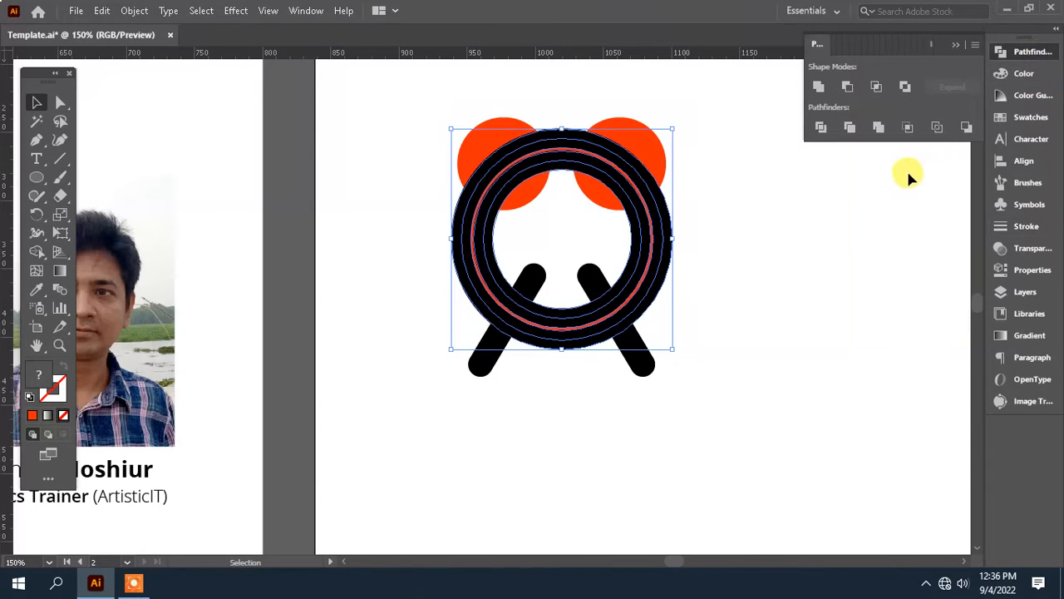
{"action": "left_click", "coordinate": [819, 88]}
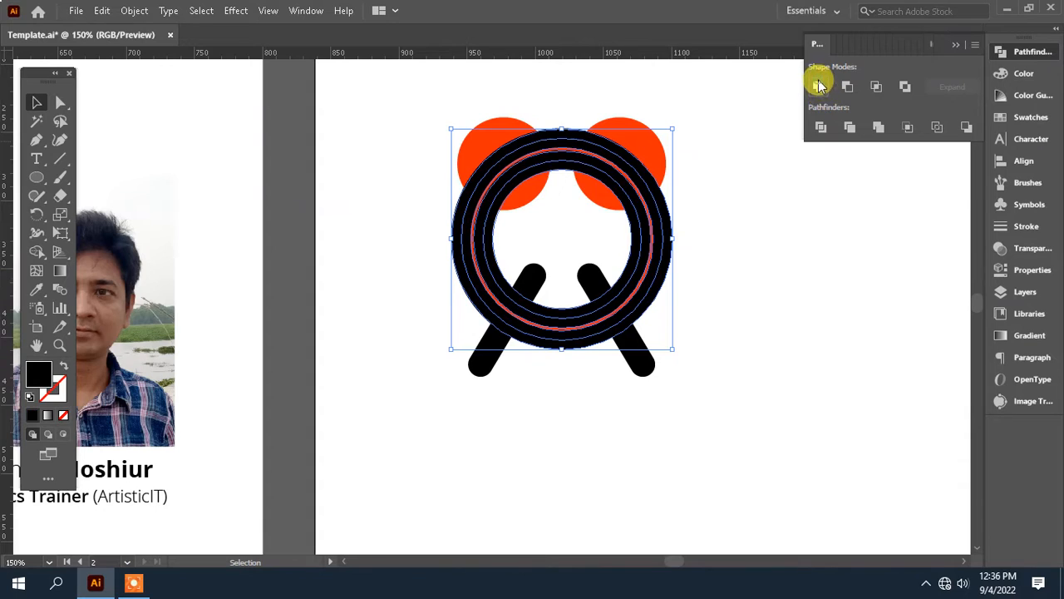
Step: Paste the copied orange-red ring in place over the disc, and cut and paste the black disc in front of everything
{"action": "left_click", "coordinate": [782, 259]}
{"action": "key", "text": "ctrl+z"}
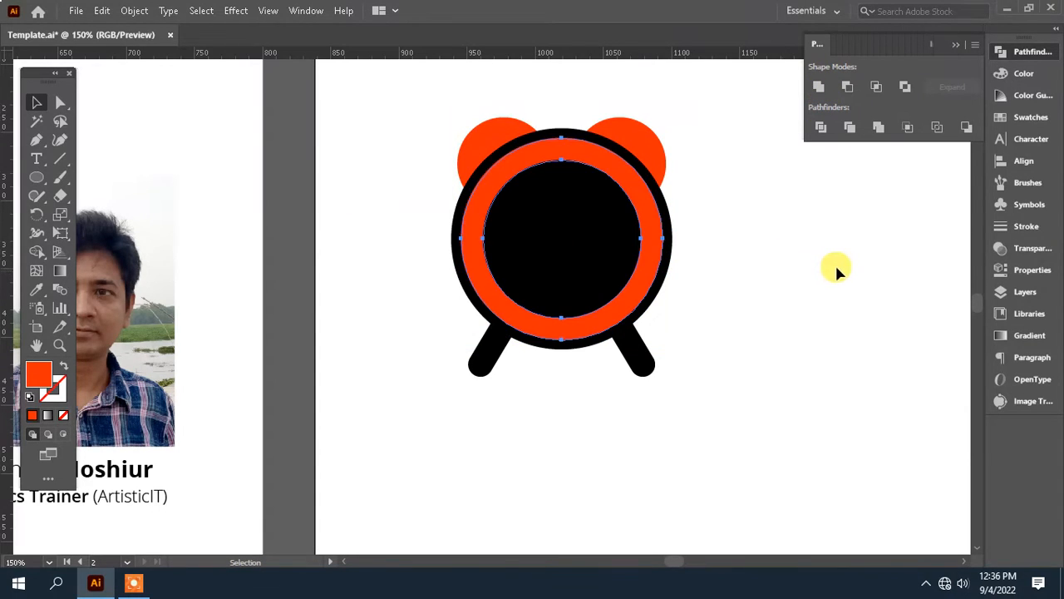
{"action": "left_click", "coordinate": [563, 237]}
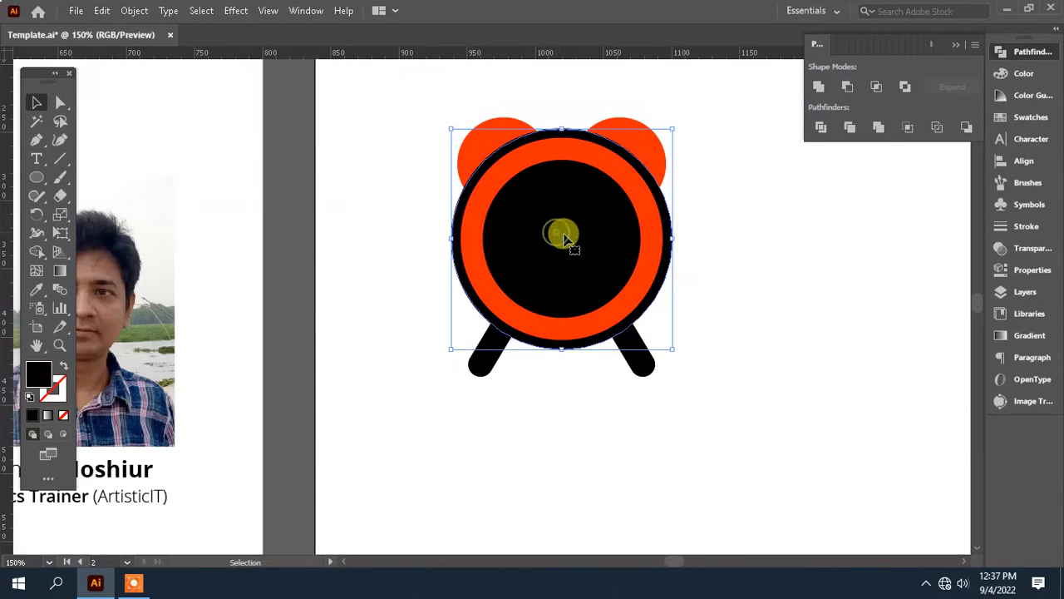
{"action": "key", "text": "ctrl"}
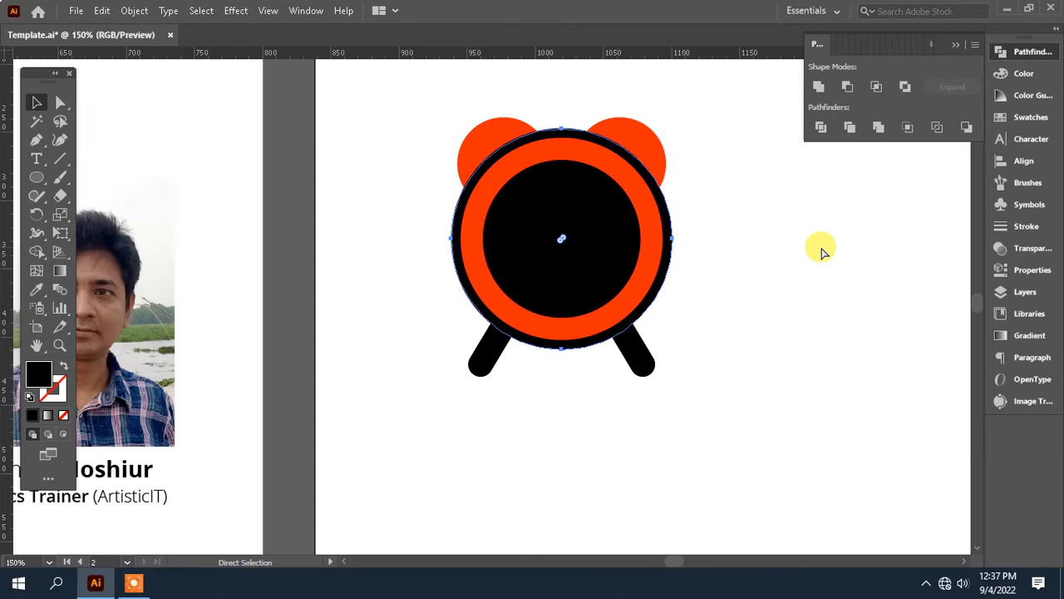
{"action": "key", "text": "Delete"}
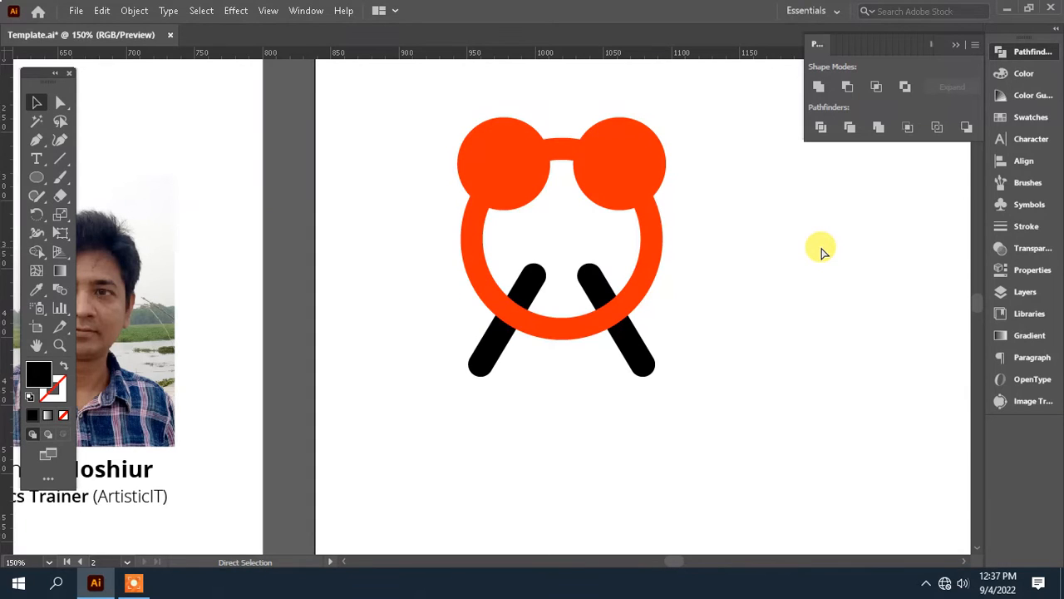
{"action": "key", "text": "ctrl+z"}
Step: Subtract the black disc from the left and right small circles with Minus Front, pasting the disc in place again for the second circle
{"action": "left_click", "coordinate": [60, 102]}
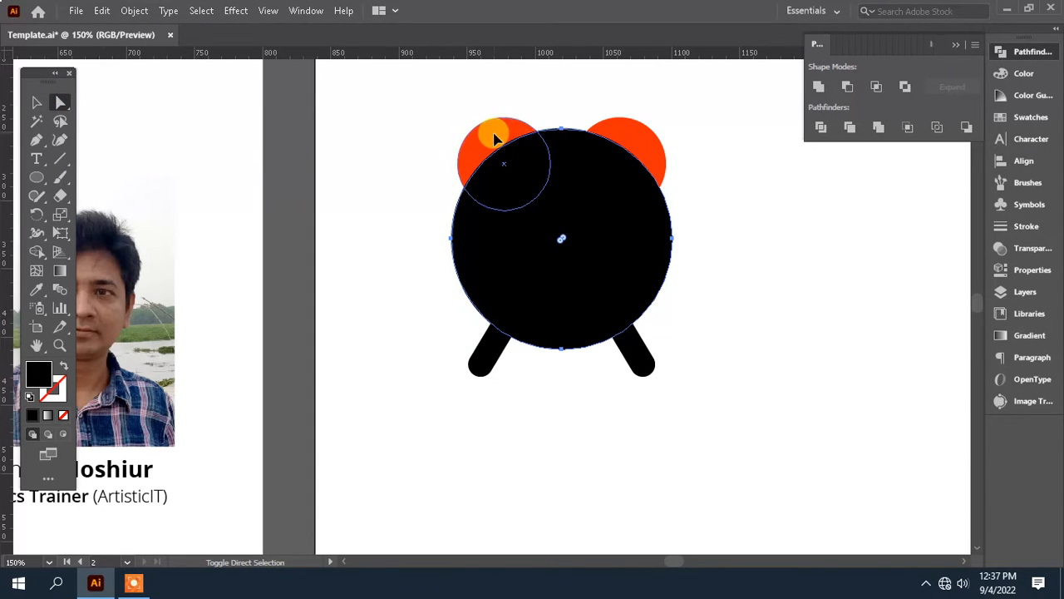
{"action": "left_click", "coordinate": [847, 87]}
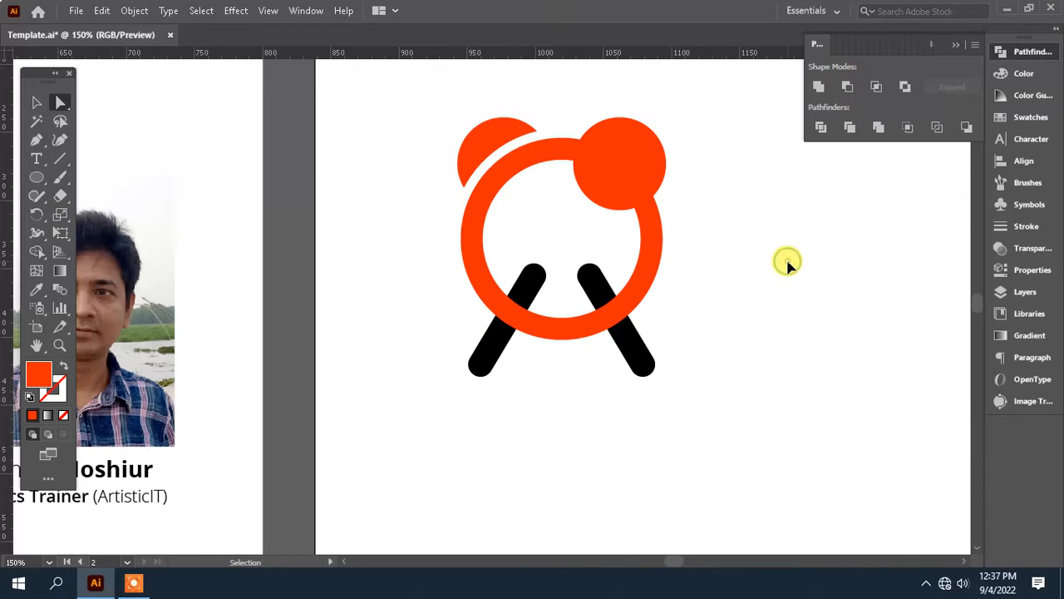
{"action": "key", "text": "ctrl+z"}
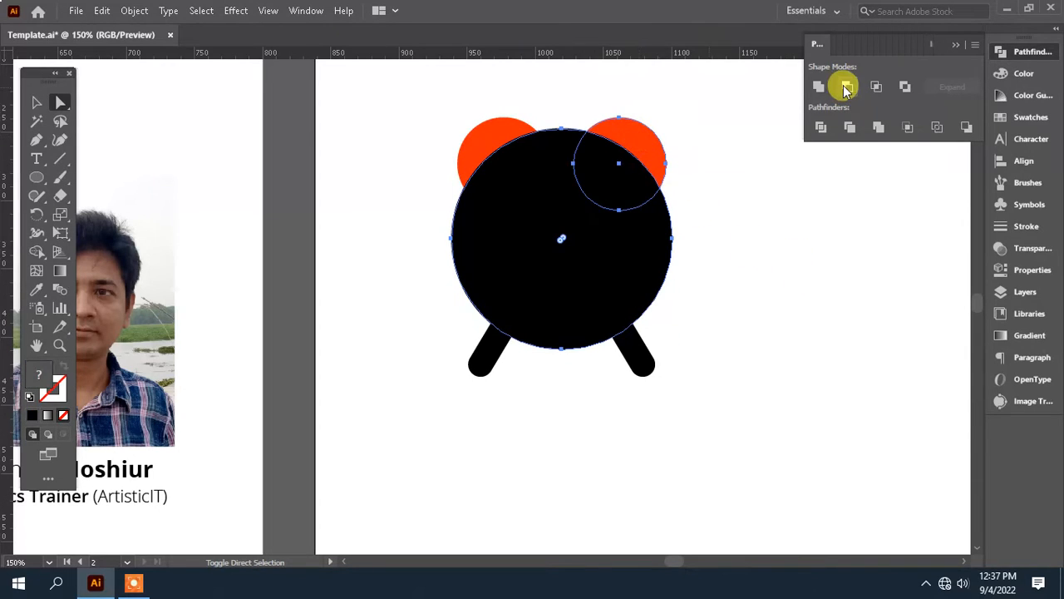
{"action": "left_click", "coordinate": [845, 87]}
{"action": "left_click", "coordinate": [769, 251]}
{"action": "left_click_drag", "start_coordinate": [737, 295], "coordinate": [732, 256]}
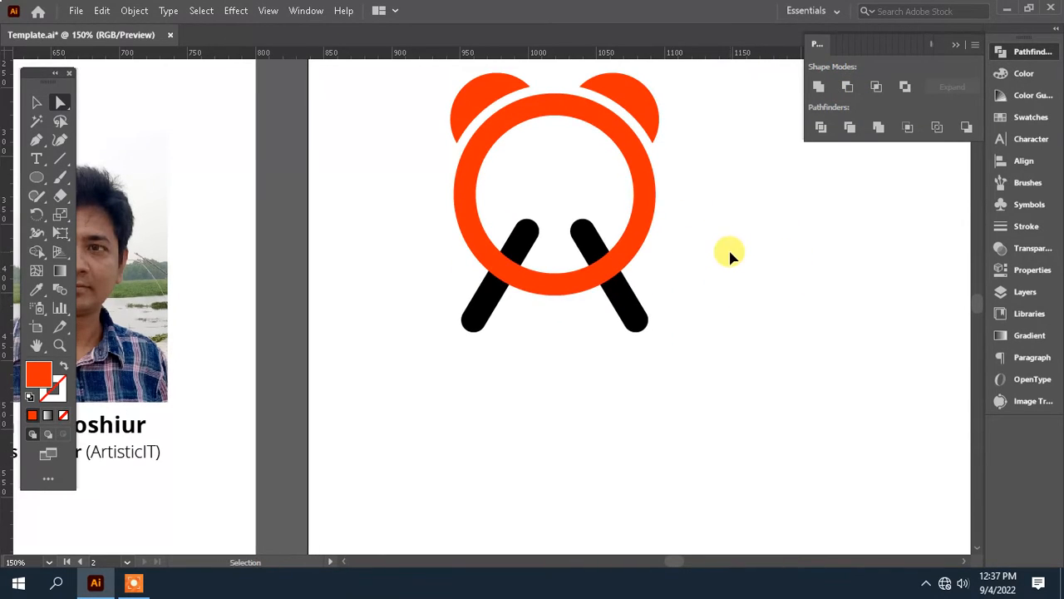
Step: Paste the black disc in front again for each leg and subtract it from the left and right legs with Minus Front
{"action": "key", "text": "ctrl+z"}
{"action": "left_click", "coordinate": [475, 319], "text": "shift"}
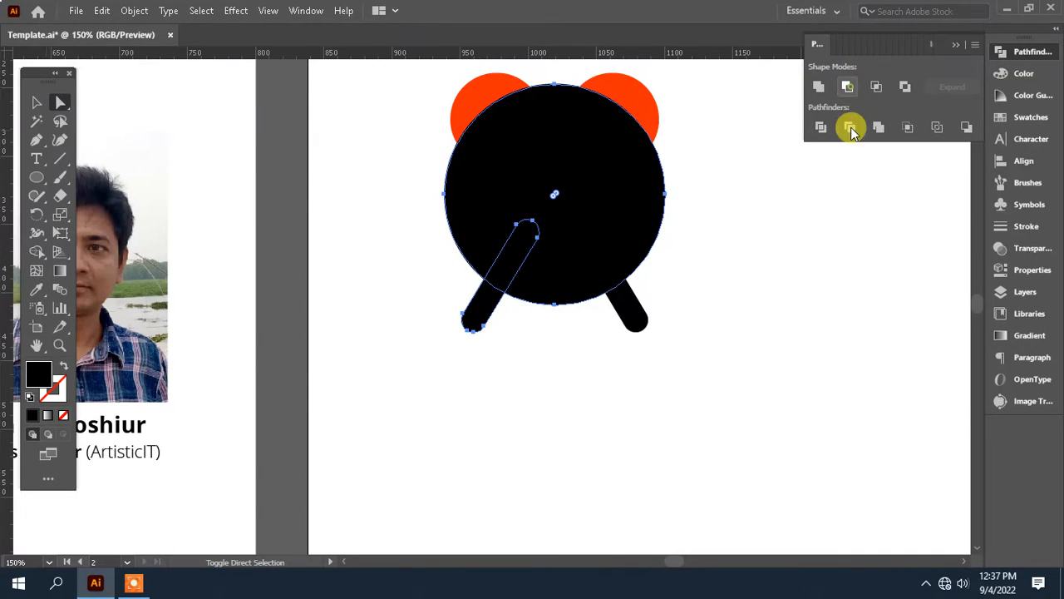
{"action": "left_click", "coordinate": [850, 127]}
{"action": "key", "text": "ctrl+z"}
{"action": "left_click", "coordinate": [634, 316], "text": "shift"}
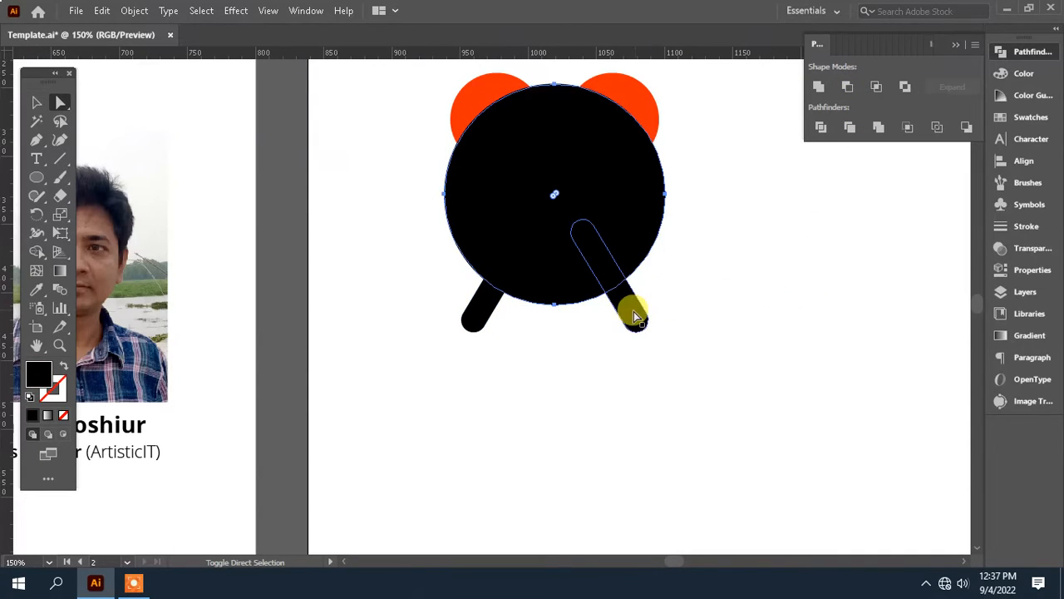
{"action": "left_click", "coordinate": [848, 86]}
{"action": "left_click", "coordinate": [650, 355]}
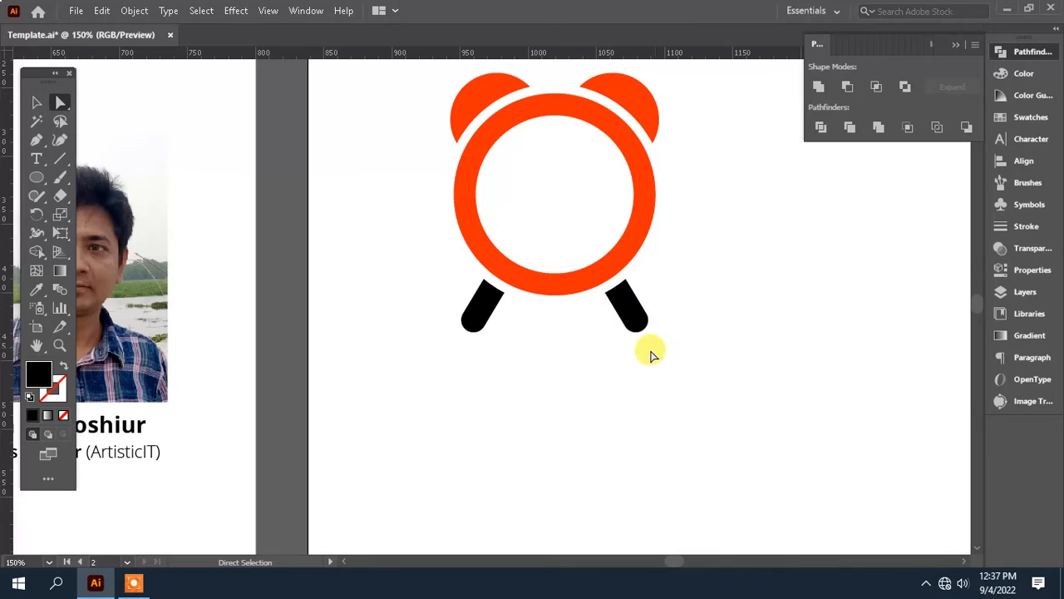
Step: Recolour both black legs with the orange-red of the bells using the Eyedropper, and deselect them
{"action": "left_click_drag", "start_coordinate": [650, 355], "coordinate": [441, 304]}
{"action": "left_click", "coordinate": [37, 290]}
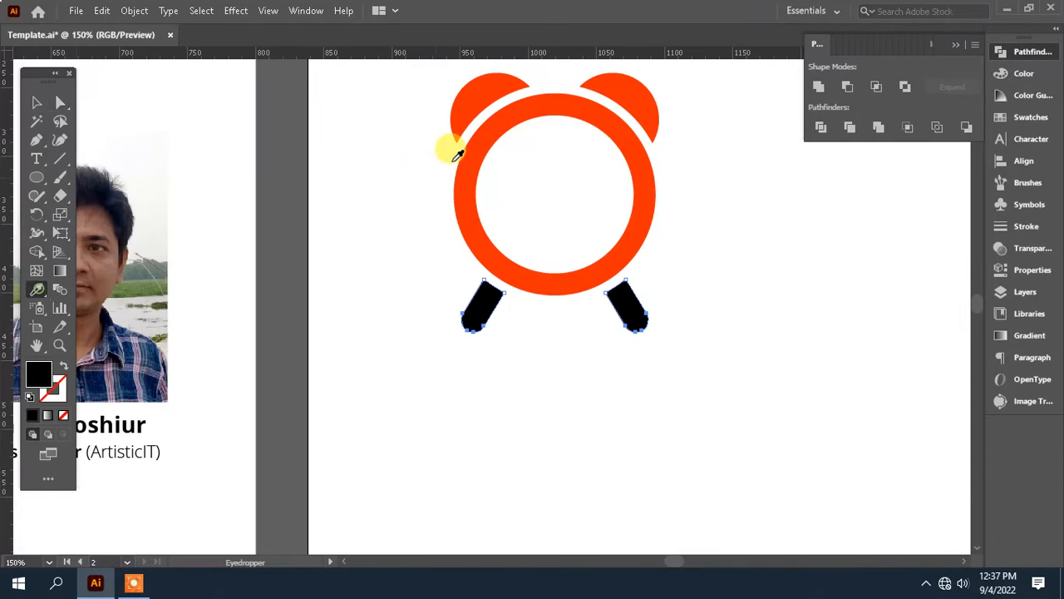
{"action": "left_click", "coordinate": [488, 119]}
{"action": "left_click_drag", "start_coordinate": [613, 167], "coordinate": [574, 268]}
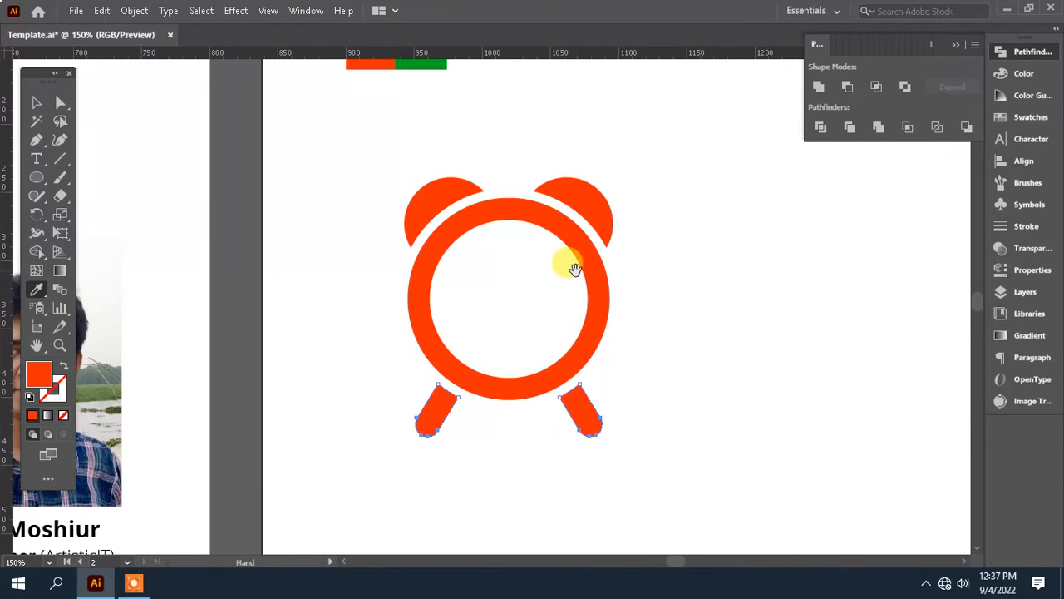
{"action": "left_click", "coordinate": [36, 101]}
{"action": "left_click", "coordinate": [668, 307]}
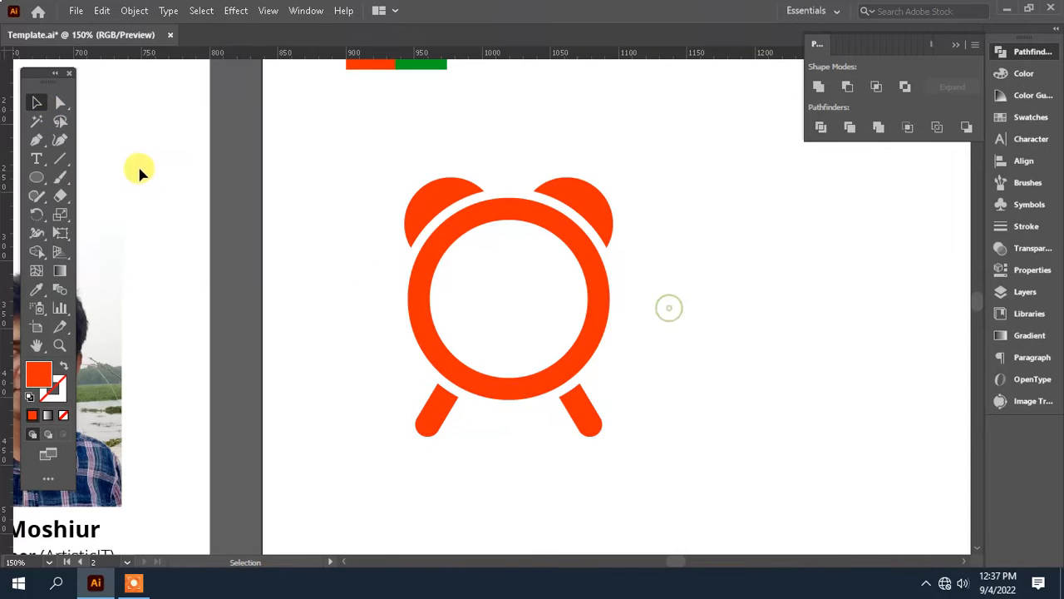
Step: Draw a vertical clock-hand line inside the ring with the Pen tool, using a 10 pt stroke and round caps
{"action": "left_click", "coordinate": [36, 140]}
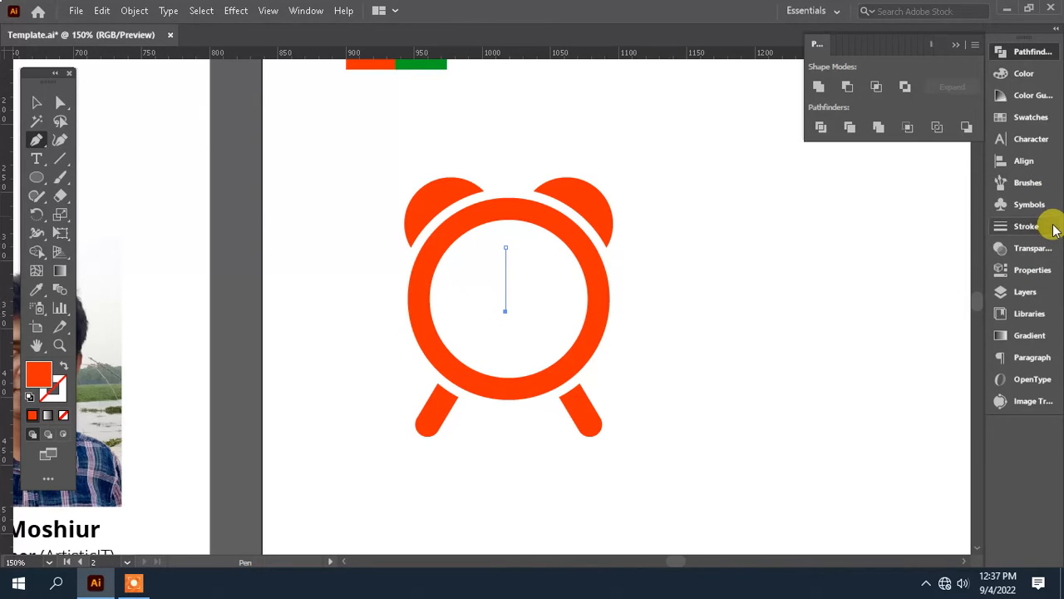
{"action": "left_click", "coordinate": [1026, 226]}
{"action": "left_click", "coordinate": [914, 70]}
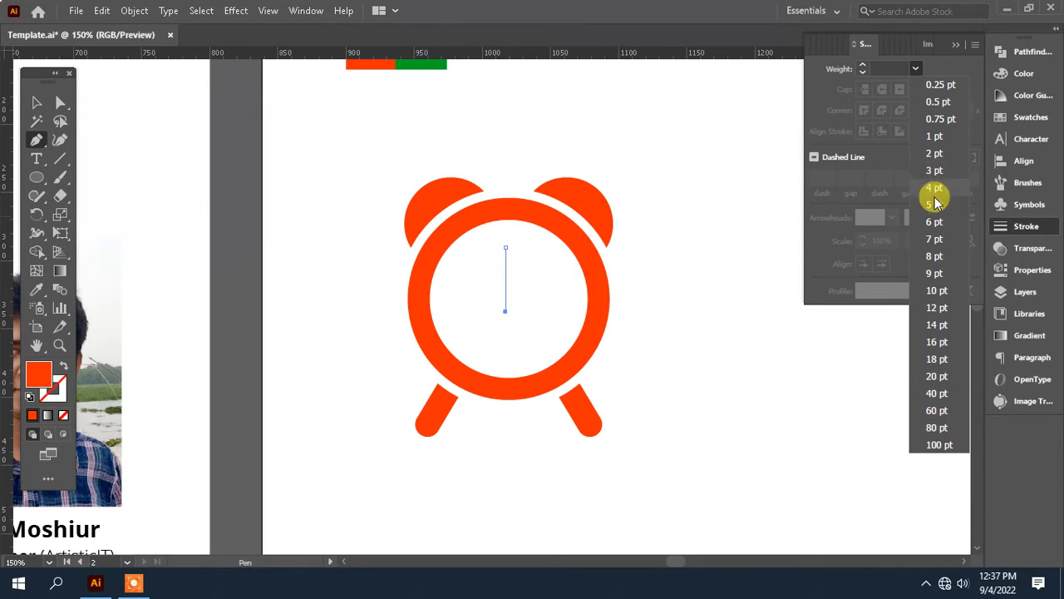
{"action": "left_click", "coordinate": [938, 206]}
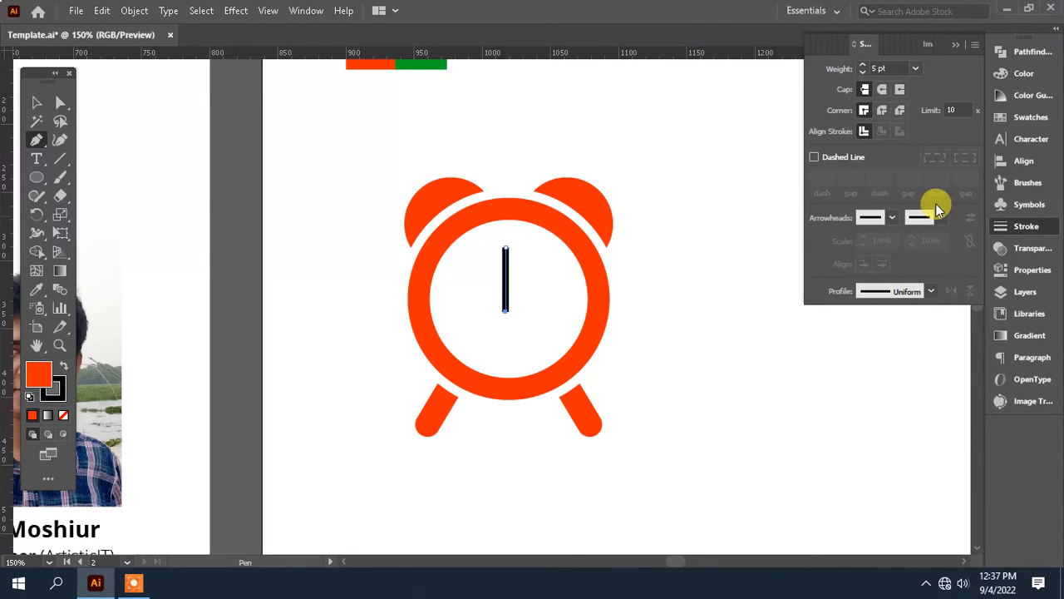
{"action": "left_click", "coordinate": [915, 68]}
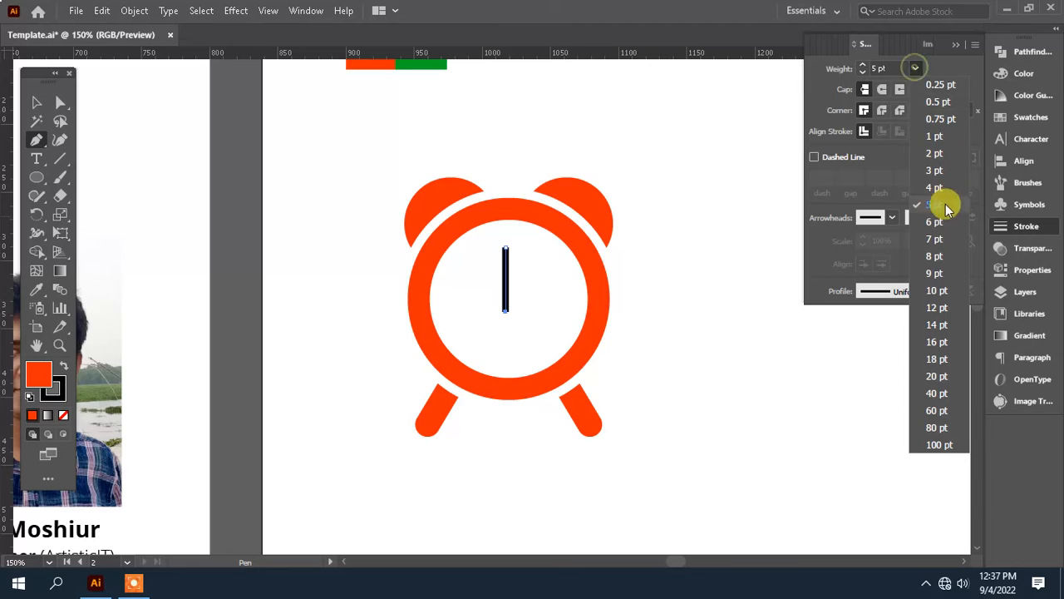
{"action": "left_click", "coordinate": [935, 289]}
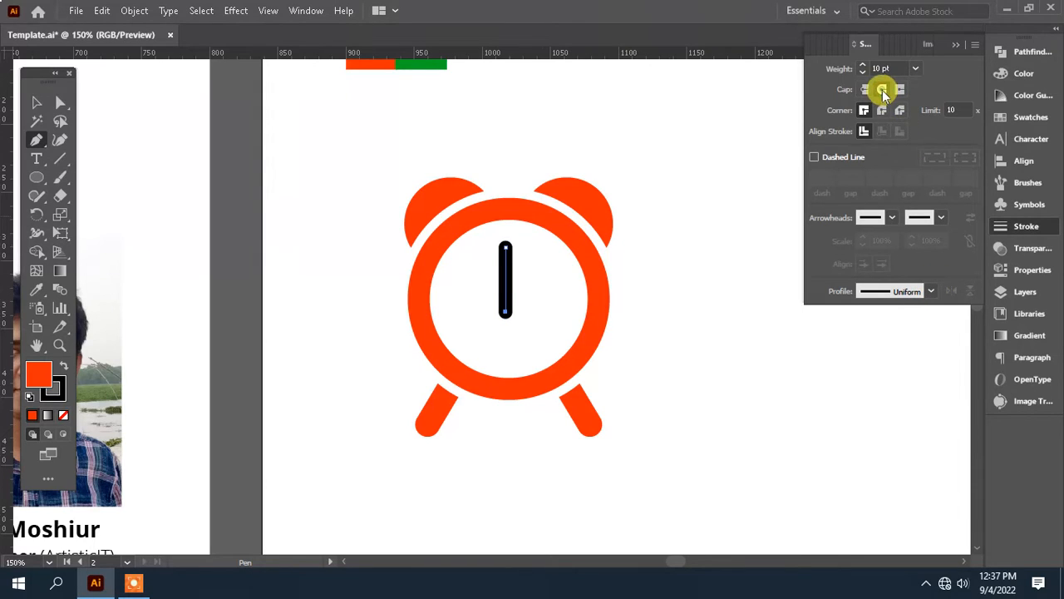
{"action": "left_click", "coordinate": [37, 102]}
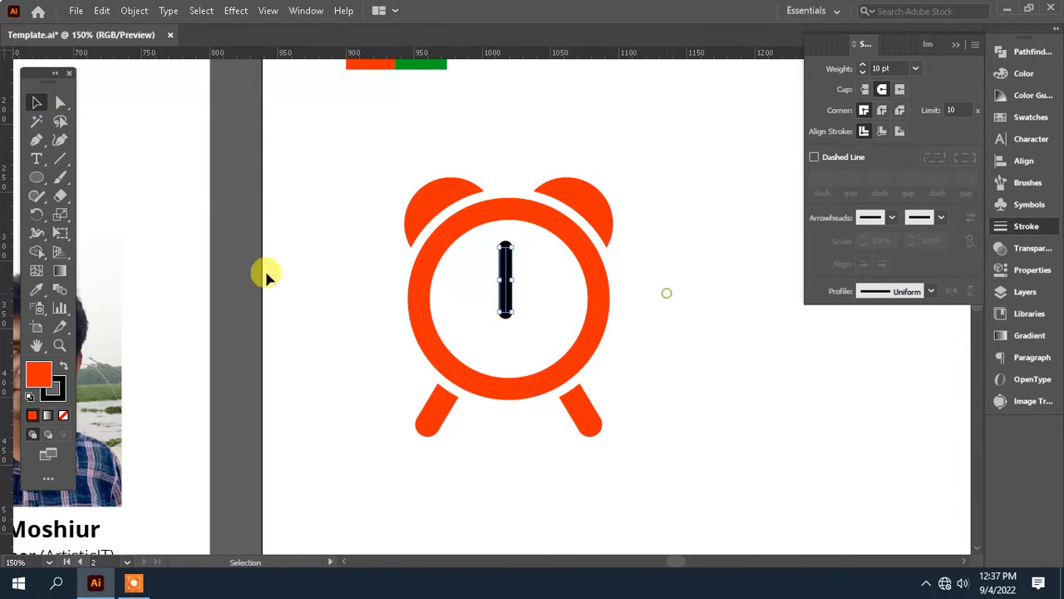
Step: Extend the hand line from its lower end with a shorter horizontal segment to the left, and remove its fill
{"action": "left_click", "coordinate": [38, 143]}
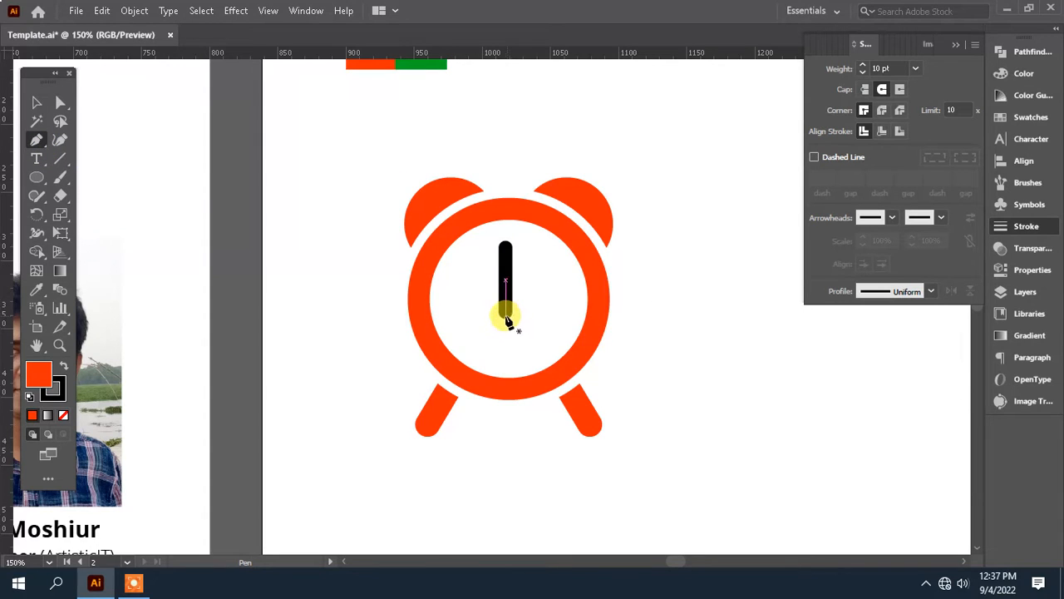
{"action": "left_click", "coordinate": [505, 313]}
{"action": "left_click", "coordinate": [464, 312]}
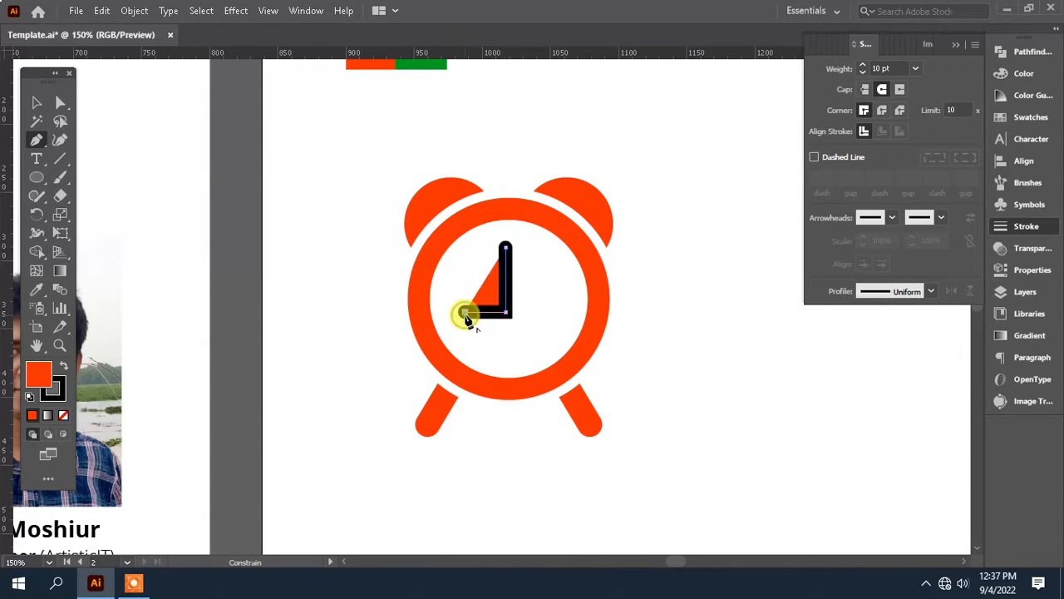
{"action": "left_click", "coordinate": [64, 415]}
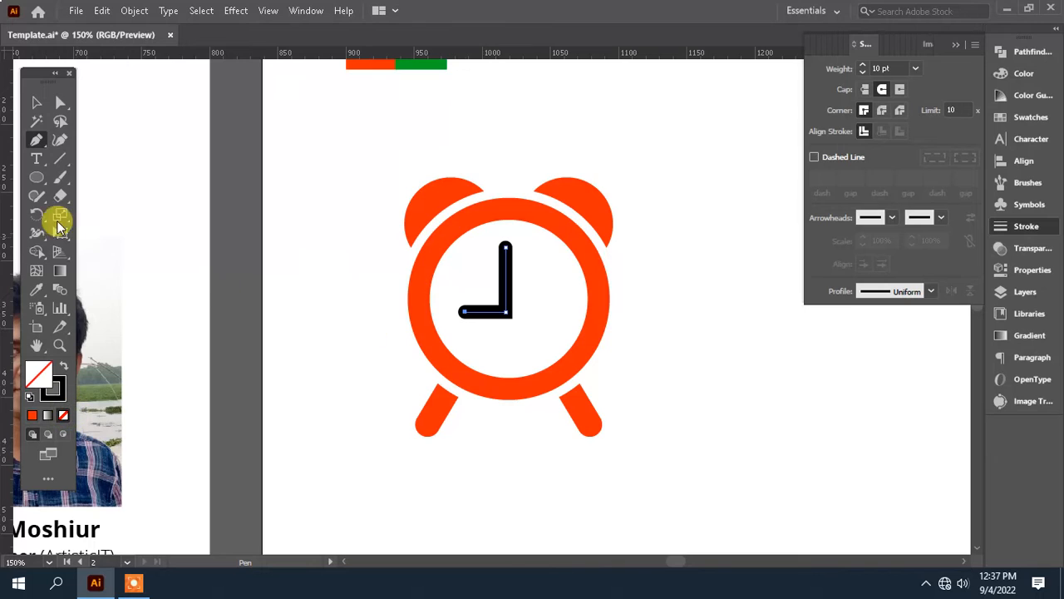
Step: Outline the stroke of the L-shaped clock hands and colour them with the ring's orange-red using the Eyedropper
{"action": "left_click", "coordinate": [36, 102]}
{"action": "left_click", "coordinate": [133, 11]}
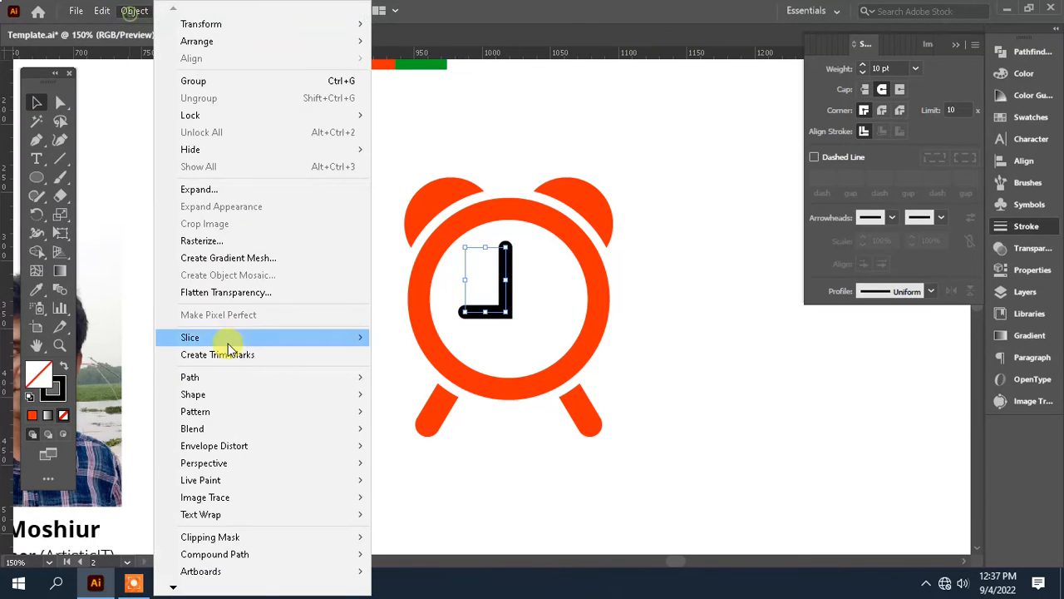
{"action": "mouse_move", "coordinate": [240, 381]}
{"action": "left_click", "coordinate": [459, 415]}
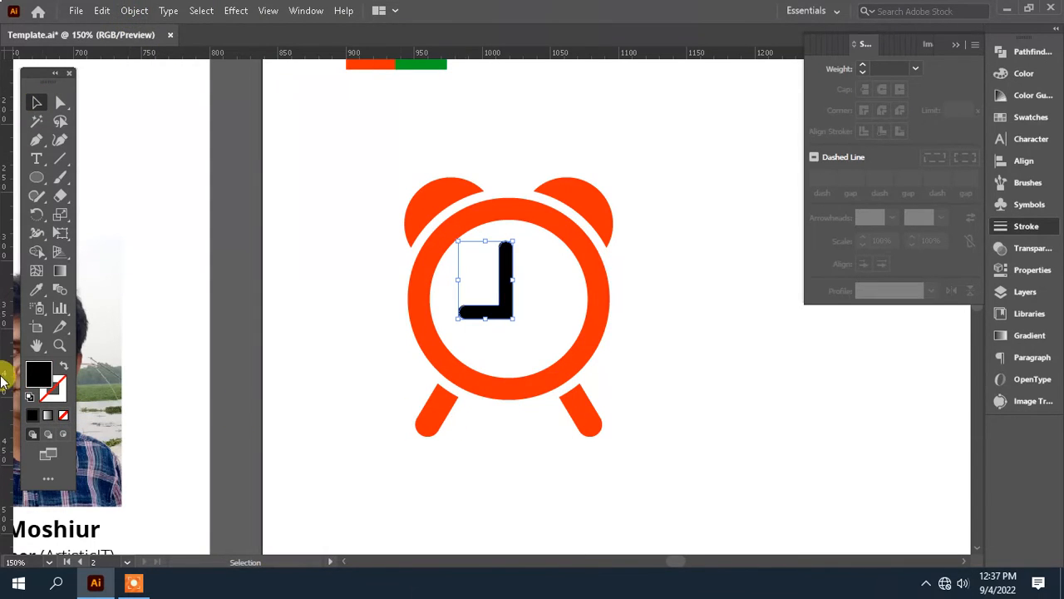
{"action": "left_click", "coordinate": [35, 290]}
{"action": "left_click", "coordinate": [528, 205]}
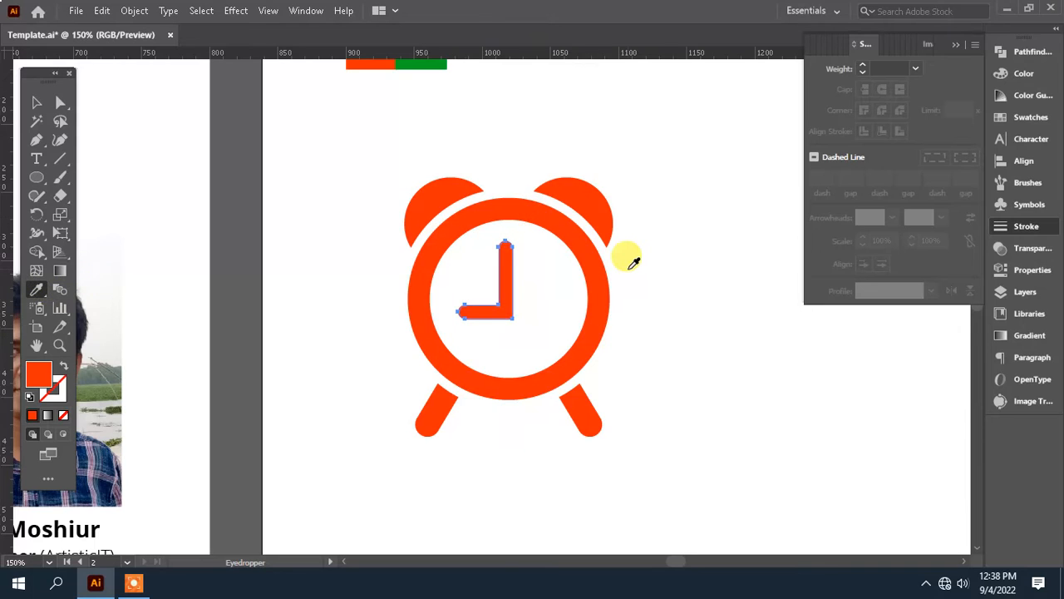
Step: Look over the alarm clock and its hands alongside the neighbouring artboard
{"action": "scroll", "coordinate": [628, 259], "scroll_direction": "up", "scroll_amount": 1}
{"action": "key", "text": "ctrl+minus"}
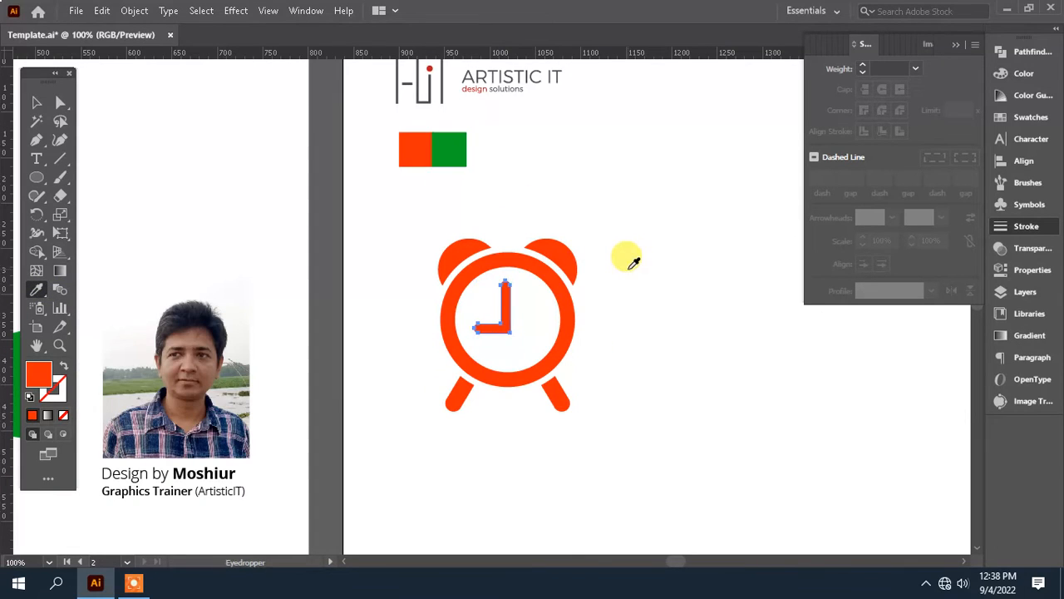
{"action": "left_click_drag", "start_coordinate": [631, 326], "coordinate": [522, 327]}
{"action": "left_click", "coordinate": [37, 102]}
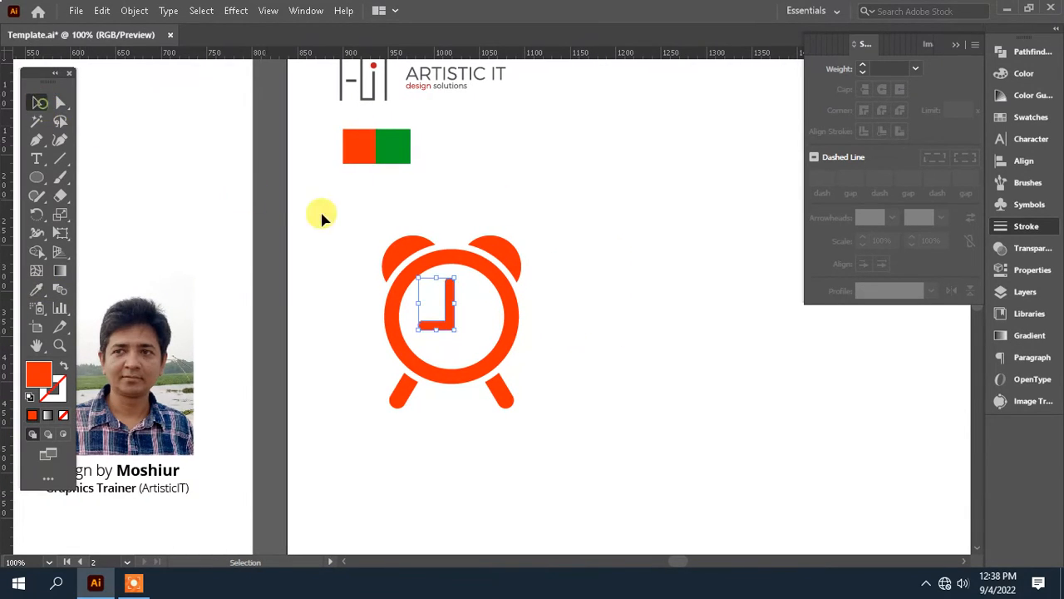
{"action": "scroll", "coordinate": [534, 301], "scroll_direction": "down", "scroll_amount": 1}
{"action": "left_click", "coordinate": [449, 304]}
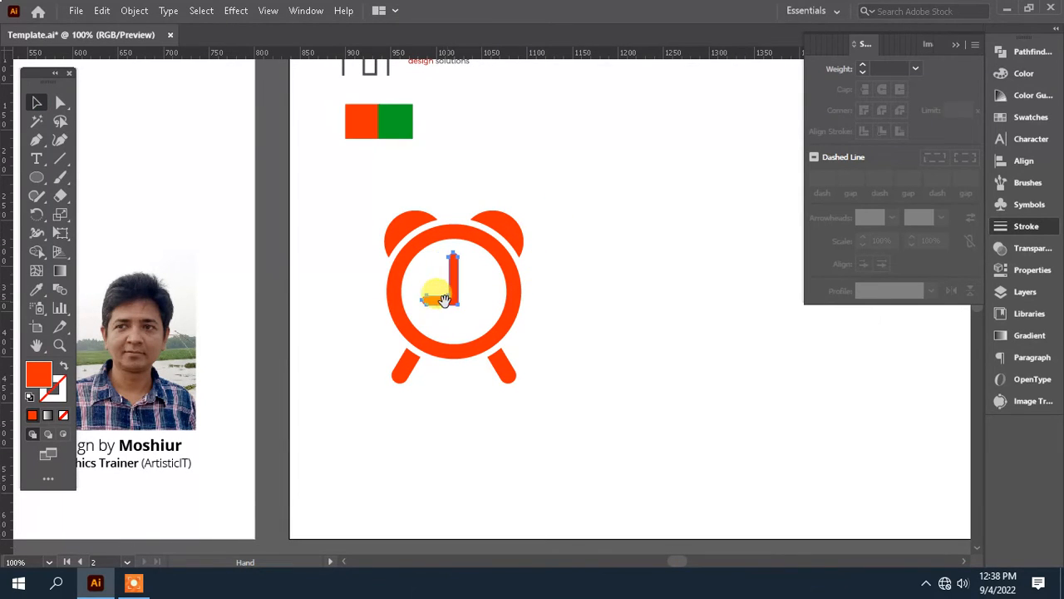
{"action": "left_click_drag", "start_coordinate": [297, 314], "coordinate": [443, 317]}
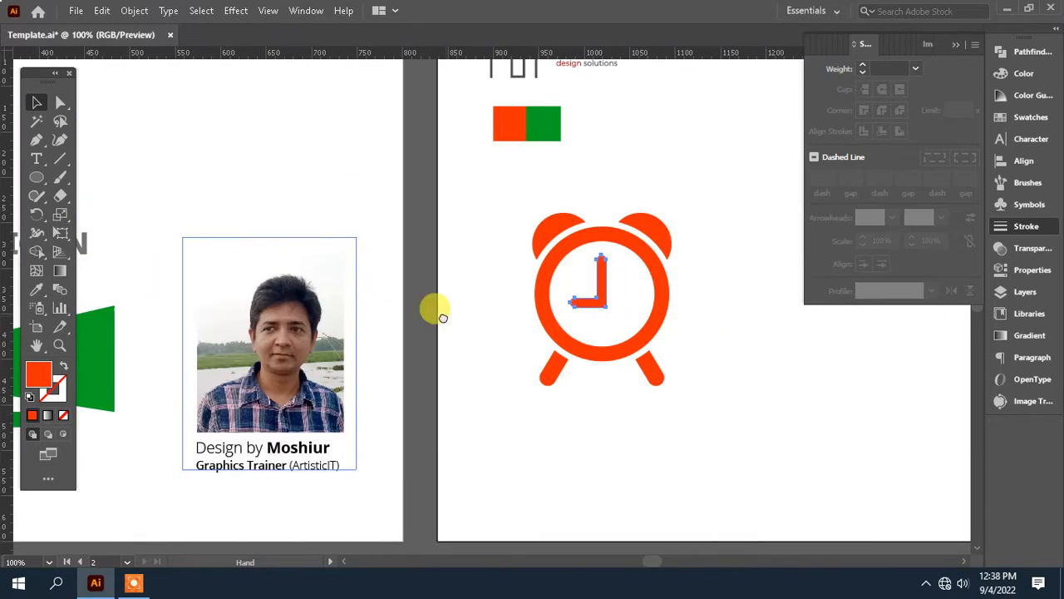
{"action": "left_click_drag", "start_coordinate": [577, 331], "coordinate": [499, 325]}
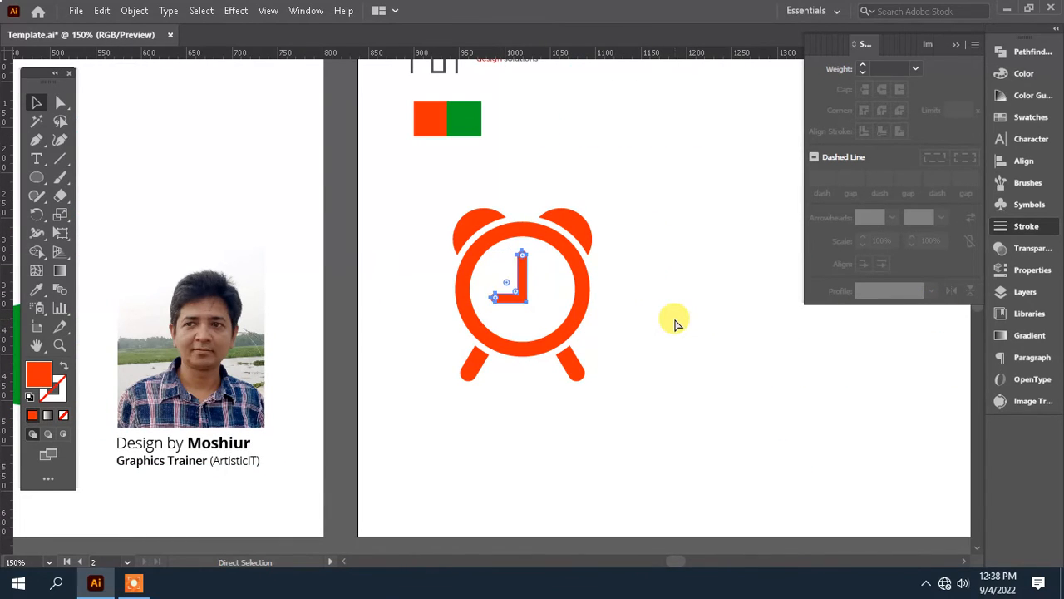
Step: Round the sharp outer corner where the two clock hands meet
{"action": "key", "text": "ctrl+equal"}
{"action": "key", "text": "ctrl+equal"}
{"action": "left_click_drag", "start_coordinate": [631, 364], "coordinate": [623, 333]}
{"action": "left_click", "coordinate": [835, 469]}
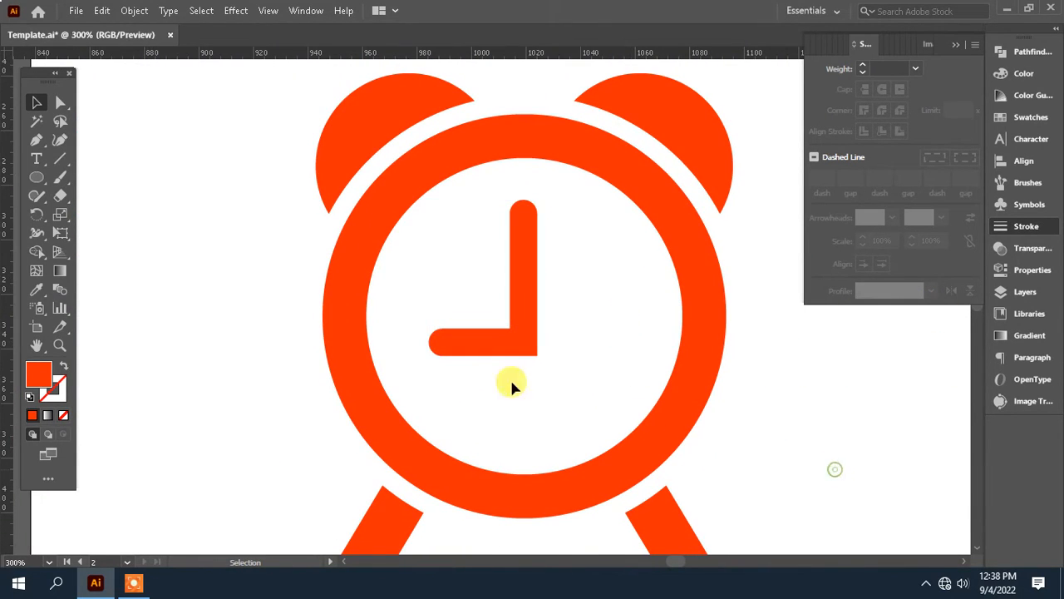
{"action": "left_click", "coordinate": [60, 101]}
{"action": "left_click", "coordinate": [511, 337]}
{"action": "left_click_drag", "start_coordinate": [524, 362], "coordinate": [535, 313]}
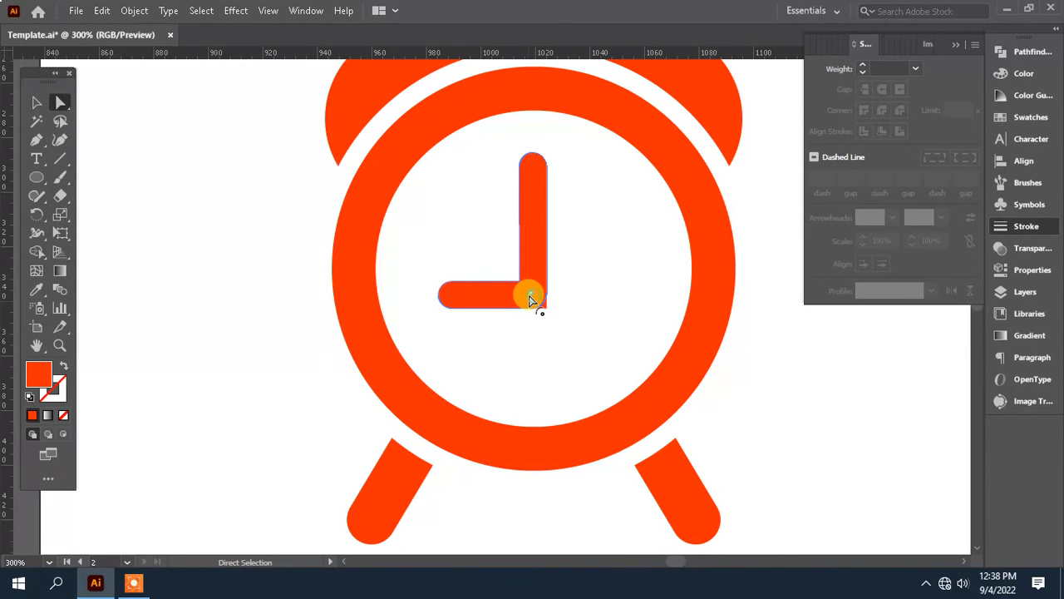
{"action": "left_click", "coordinate": [757, 374]}
Step: Examine the reference design on the neighbouring artboard and return to the empty area beside the alarm clock
{"action": "scroll", "coordinate": [763, 374], "scroll_direction": "down", "scroll_amount": 1}
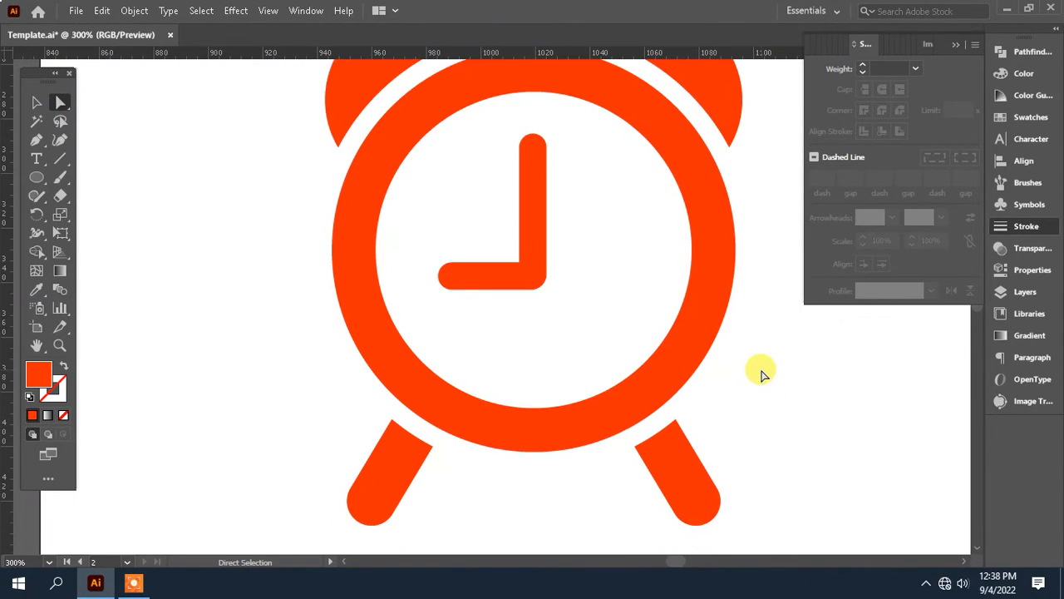
{"action": "key", "text": "ctrl+minus"}
{"action": "key", "text": "ctrl+minus"}
{"action": "key", "text": "ctrl+minus"}
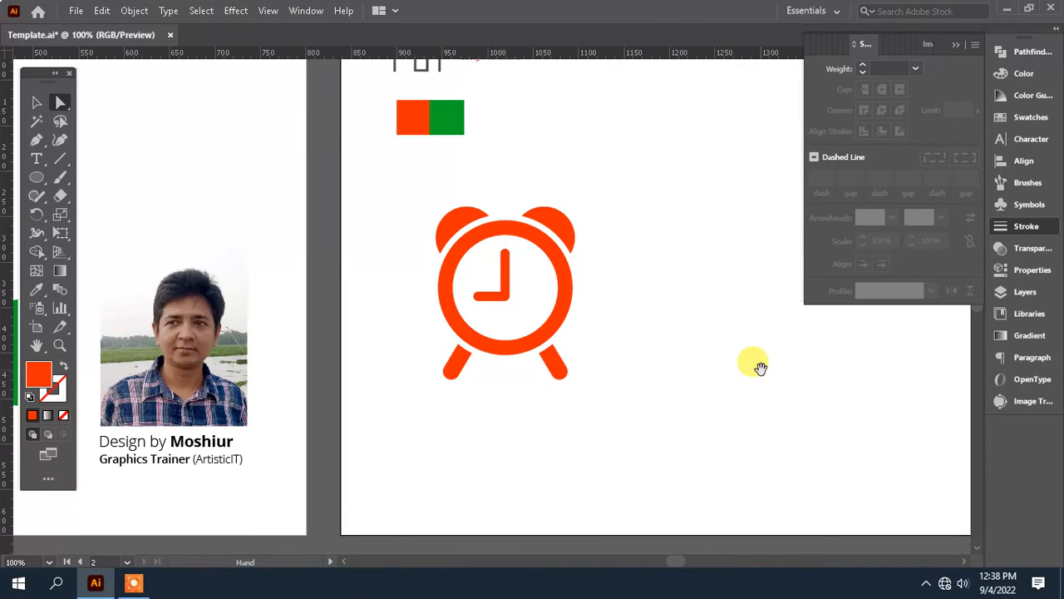
{"action": "left_click_drag", "start_coordinate": [759, 365], "coordinate": [545, 361]}
{"action": "left_click_drag", "start_coordinate": [234, 284], "coordinate": [566, 281]}
{"action": "left_click_drag", "start_coordinate": [135, 332], "coordinate": [403, 313]}
{"action": "left_click_drag", "start_coordinate": [663, 332], "coordinate": [426, 332]}
{"action": "left_click_drag", "start_coordinate": [745, 343], "coordinate": [349, 345]}
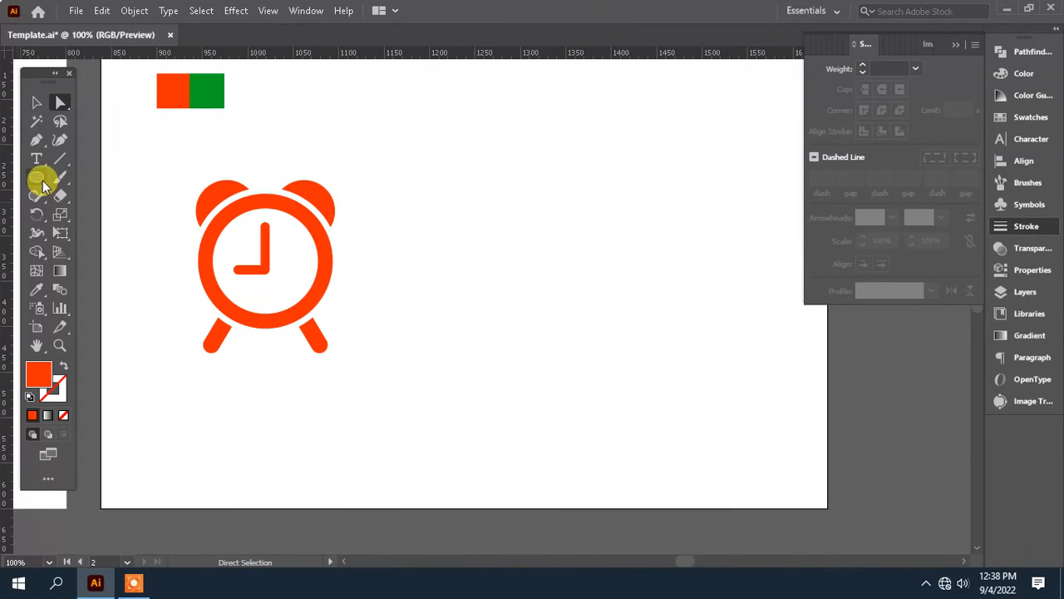
Step: Draw a triangle about 200 ruler units wide beside the alarm clock with the Star tool, and rotate it to point left
{"action": "left_click", "coordinate": [39, 179]}
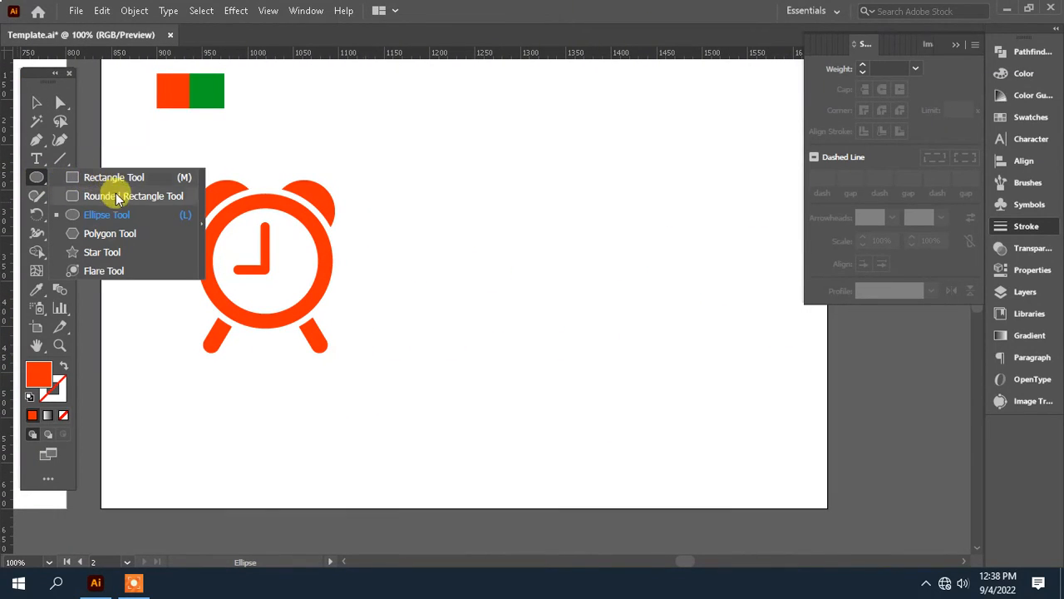
{"action": "left_click", "coordinate": [117, 252]}
{"action": "left_click_drag", "start_coordinate": [565, 266], "coordinate": [625, 353]}
{"action": "left_click", "coordinate": [34, 105]}
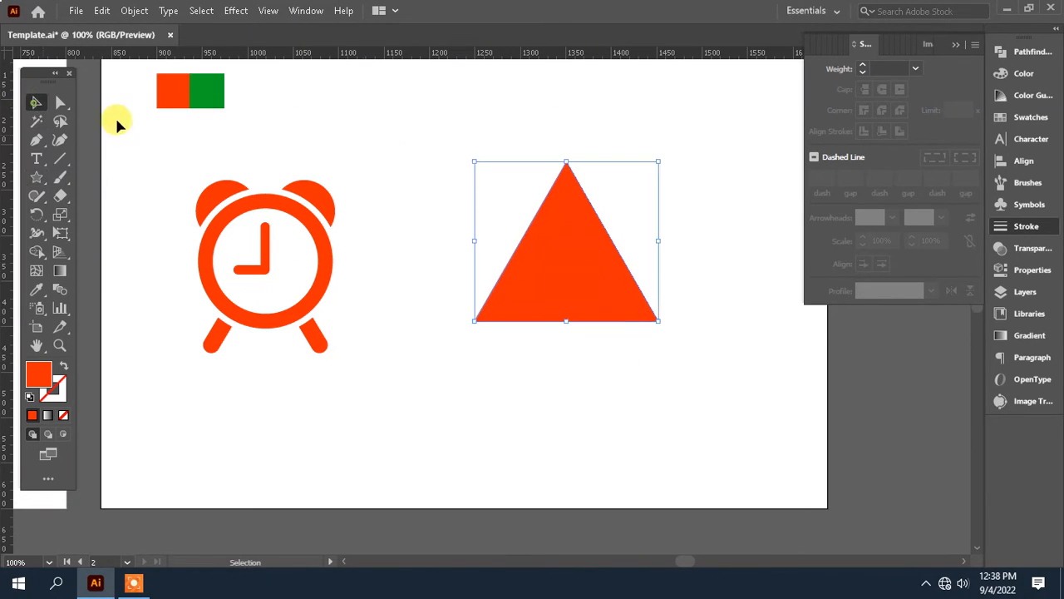
{"action": "left_click_drag", "start_coordinate": [658, 151], "coordinate": [509, 172]}
Step: Fill the triangle with the green of the colour sample and move it further right, away from the clock
{"action": "left_click", "coordinate": [36, 290]}
{"action": "left_click", "coordinate": [208, 89]}
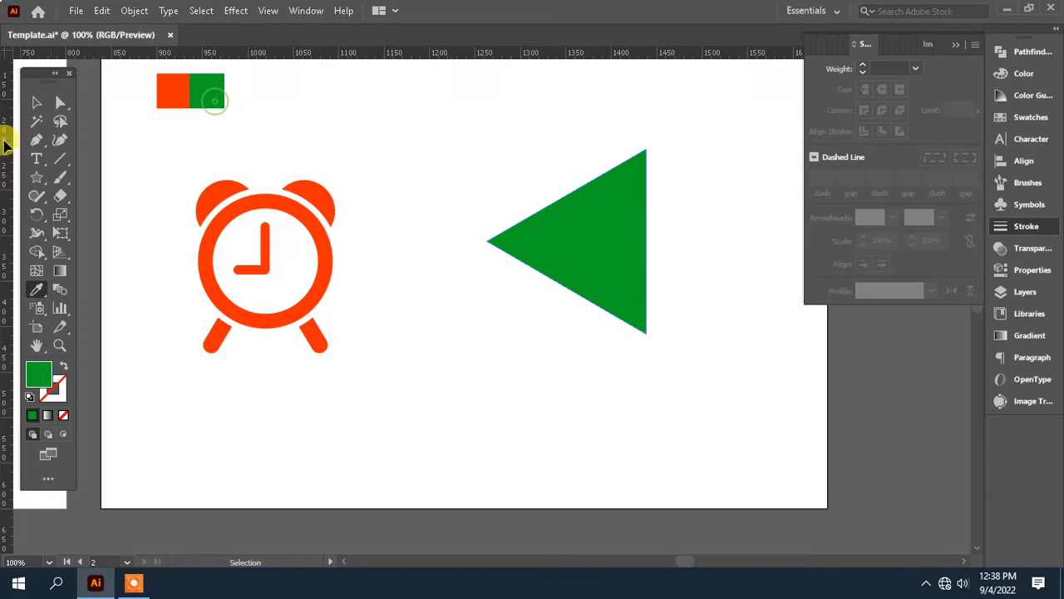
{"action": "left_click", "coordinate": [36, 101]}
{"action": "left_click_drag", "start_coordinate": [579, 232], "coordinate": [659, 232]}
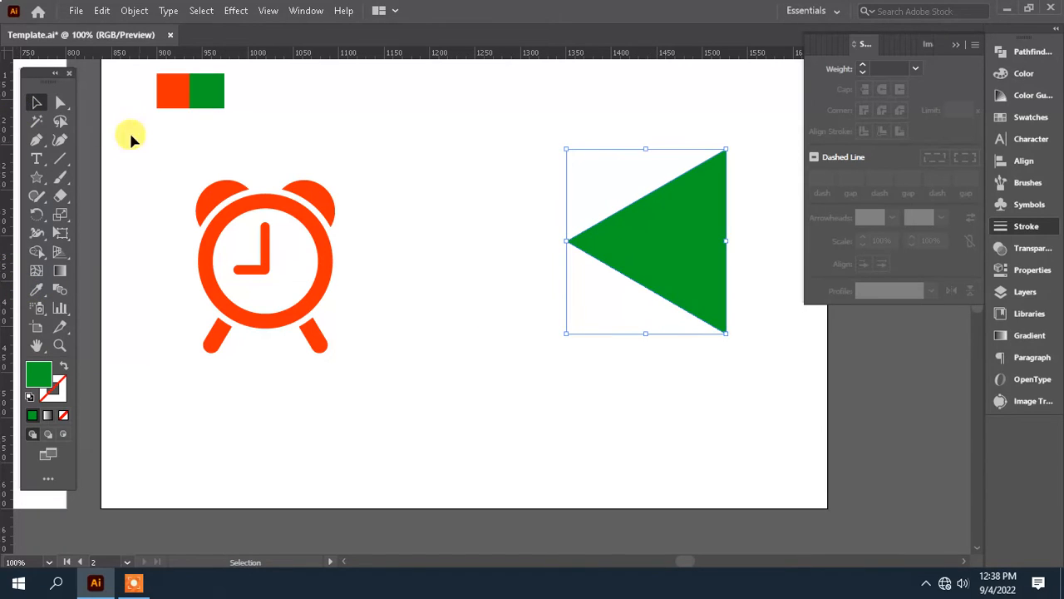
Step: Move only the green triangle's tip anchor straight left until it overlaps the alarm clock's ring
{"action": "left_click", "coordinate": [60, 102]}
{"action": "left_click_drag", "start_coordinate": [527, 138], "coordinate": [639, 312]}
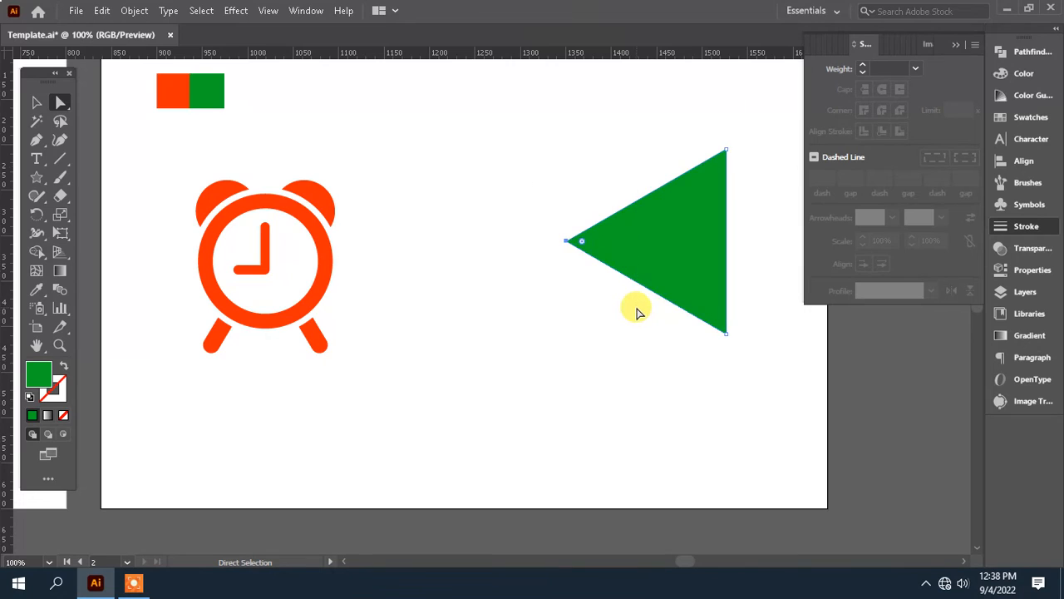
{"action": "key", "text": "shift+Left"}
{"action": "key", "text": "shift+Left"}
{"action": "key", "text": "shift+Left"}
{"action": "key", "text": "shift+Left"}
{"action": "key", "text": "shift+Left"}
{"action": "key", "text": "shift+Left"}
{"action": "key", "text": "shift+Left"}
{"action": "key", "text": "shift+Left"}
{"action": "key", "text": "shift+Left"}
{"action": "key", "text": "shift+Left"}
{"action": "key", "text": "shift+Left"}
{"action": "key", "text": "shift+Left"}
{"action": "key", "text": "shift+Left"}
{"action": "key", "text": "shift+Left"}
{"action": "key", "text": "shift+Left"}
{"action": "key", "text": "shift+Left"}
{"action": "key", "text": "shift+Left"}
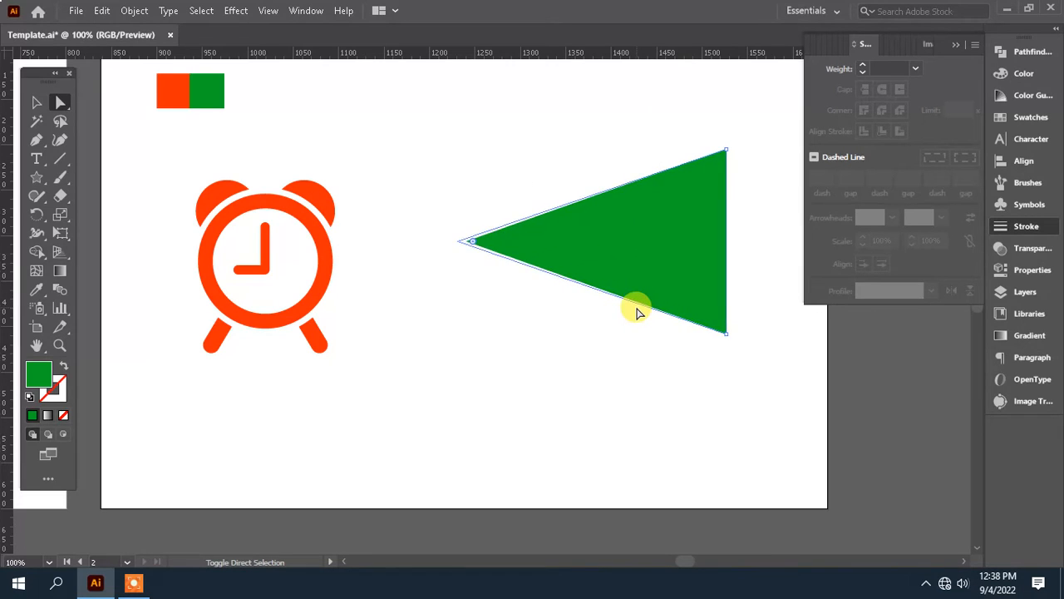
{"action": "key", "text": "shift+Left"}
{"action": "key", "text": "shift+Left"}
{"action": "key", "text": "shift+Left"}
{"action": "key", "text": "shift+Left"}
{"action": "key", "text": "shift+Left"}
{"action": "key", "text": "shift+Left"}
{"action": "key", "text": "shift+Left"}
{"action": "key", "text": "shift+Left"}
{"action": "key", "text": "shift+Left"}
{"action": "key", "text": "shift+Left"}
{"action": "key", "text": "shift+Left"}
{"action": "key", "text": "shift+Left"}
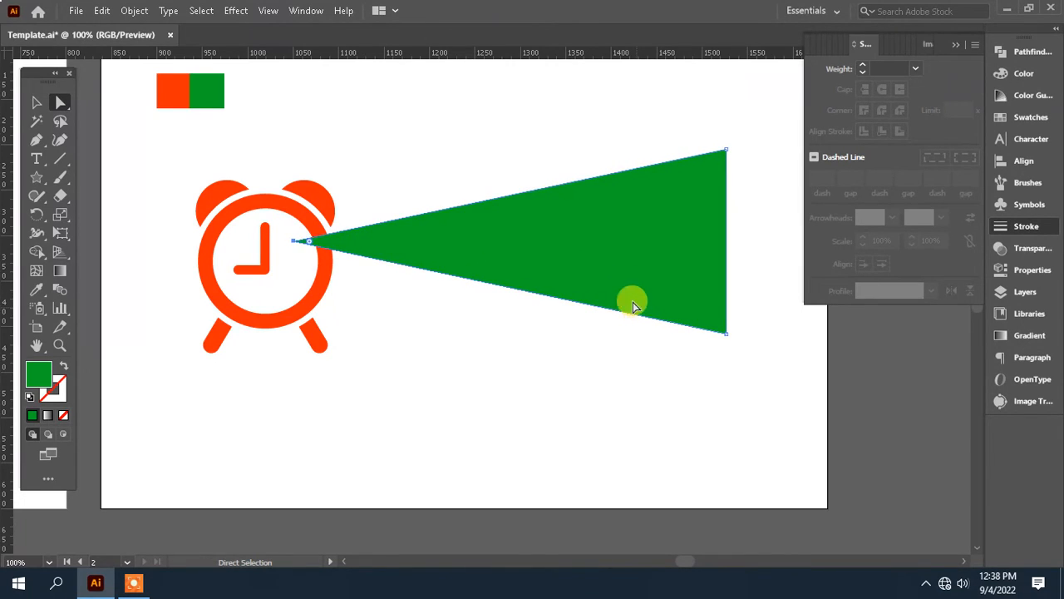
Step: Scale the elongated green triangle down and move it right, clear of the alarm clock
{"action": "scroll", "coordinate": [632, 306], "scroll_direction": "up", "scroll_amount": 1}
{"action": "left_click", "coordinate": [38, 101]}
{"action": "left_click", "coordinate": [720, 192]}
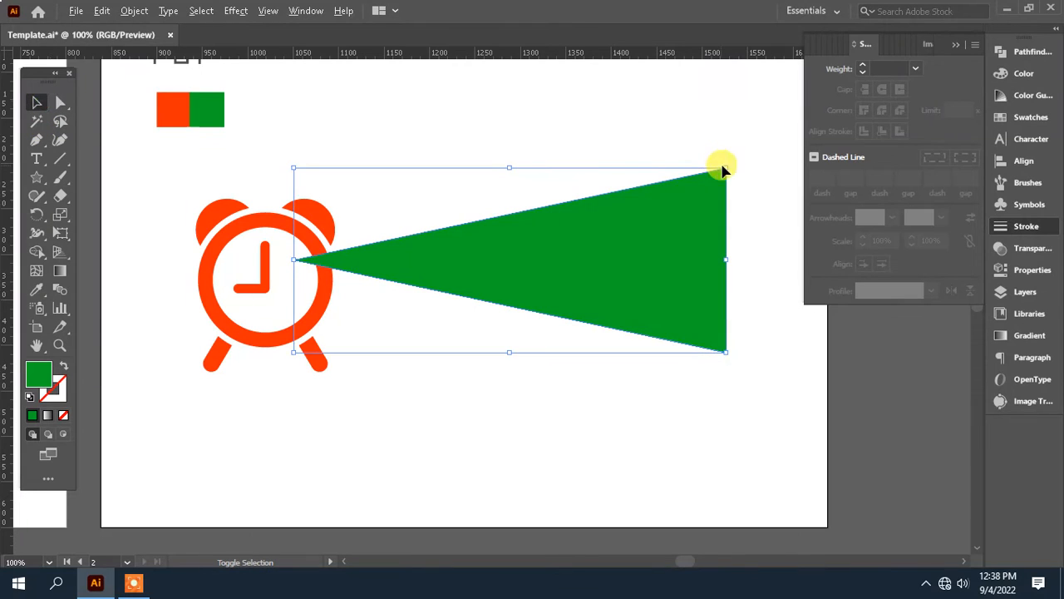
{"action": "left_click_drag", "start_coordinate": [722, 168], "coordinate": [657, 197]}
{"action": "left_click_drag", "start_coordinate": [611, 237], "coordinate": [672, 239]}
Step: Nudge the smaller green triangle's tip anchor further left to make the shape more slender
{"action": "left_click", "coordinate": [60, 101]}
{"action": "left_click_drag", "start_coordinate": [393, 192], "coordinate": [576, 381]}
{"action": "key", "text": "Left"}
{"action": "key", "text": "Left"}
{"action": "key", "text": "Left"}
{"action": "key", "text": "Left"}
{"action": "key", "text": "Left"}
{"action": "key", "text": "Left"}
{"action": "key", "text": "Left"}
{"action": "key", "text": "Left"}
{"action": "key", "text": "Left"}
{"action": "key", "text": "Left"}
{"action": "key", "text": "Left"}
{"action": "key", "text": "Left"}
{"action": "key", "text": "Left"}
{"action": "key", "text": "Left"}
{"action": "key", "text": "Left"}
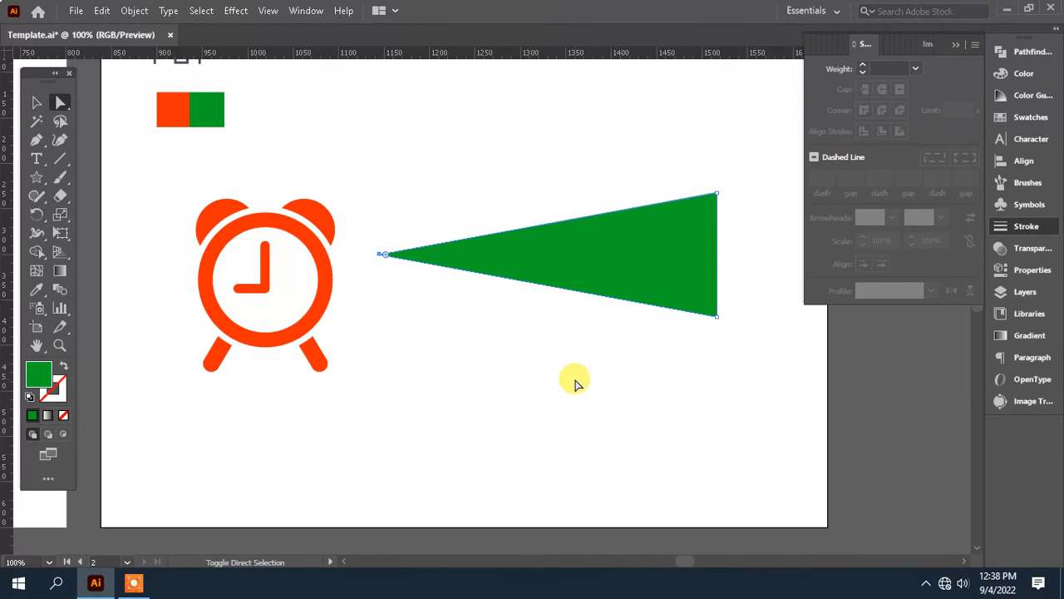
{"action": "left_click", "coordinate": [570, 380]}
{"action": "left_click_drag", "start_coordinate": [537, 369], "coordinate": [504, 361]}
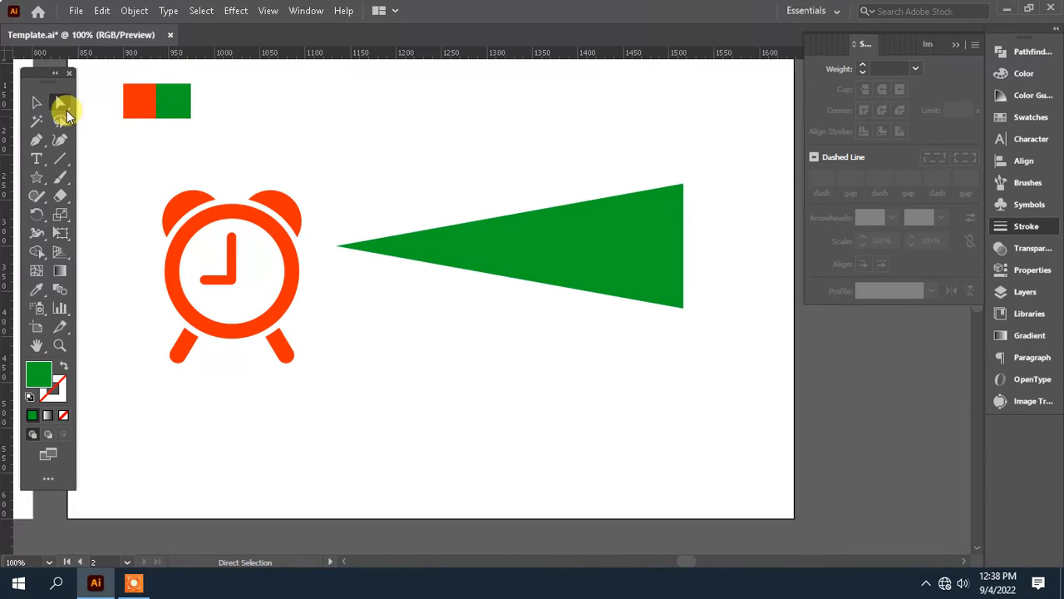
Step: Move the slender green triangle slightly further right, away from the alarm clock
{"action": "left_click_drag", "start_coordinate": [498, 243], "coordinate": [533, 249]}
{"action": "left_click", "coordinate": [528, 366]}
{"action": "left_click_drag", "start_coordinate": [527, 366], "coordinate": [582, 321]}
{"action": "left_click", "coordinate": [677, 230]}
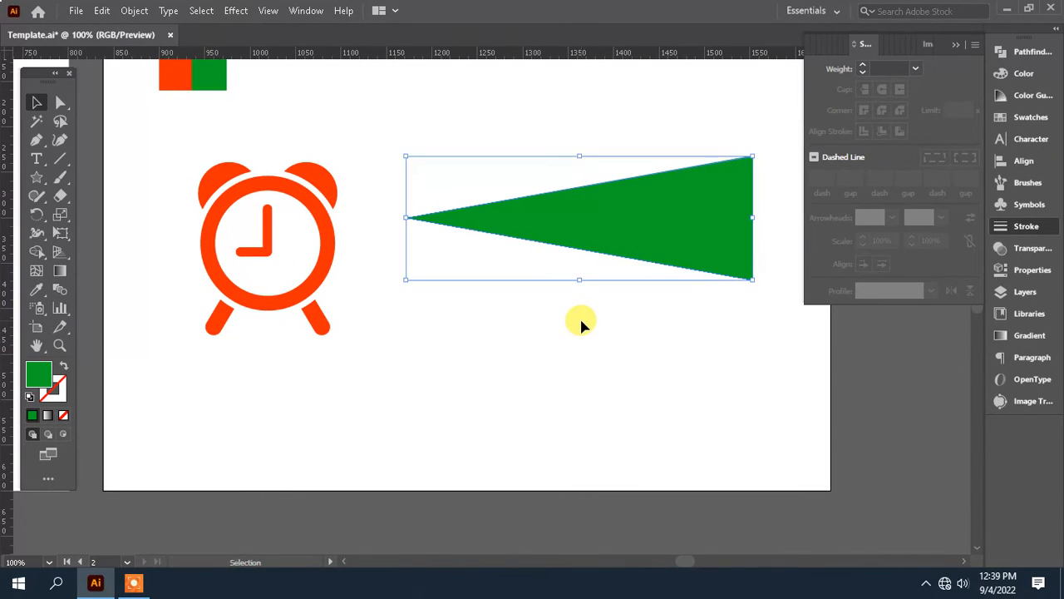
{"action": "left_click_drag", "start_coordinate": [454, 314], "coordinate": [436, 281]}
{"action": "left_click", "coordinate": [37, 103]}
{"action": "left_click_drag", "start_coordinate": [375, 258], "coordinate": [310, 274]}
{"action": "left_click", "coordinate": [428, 302]}
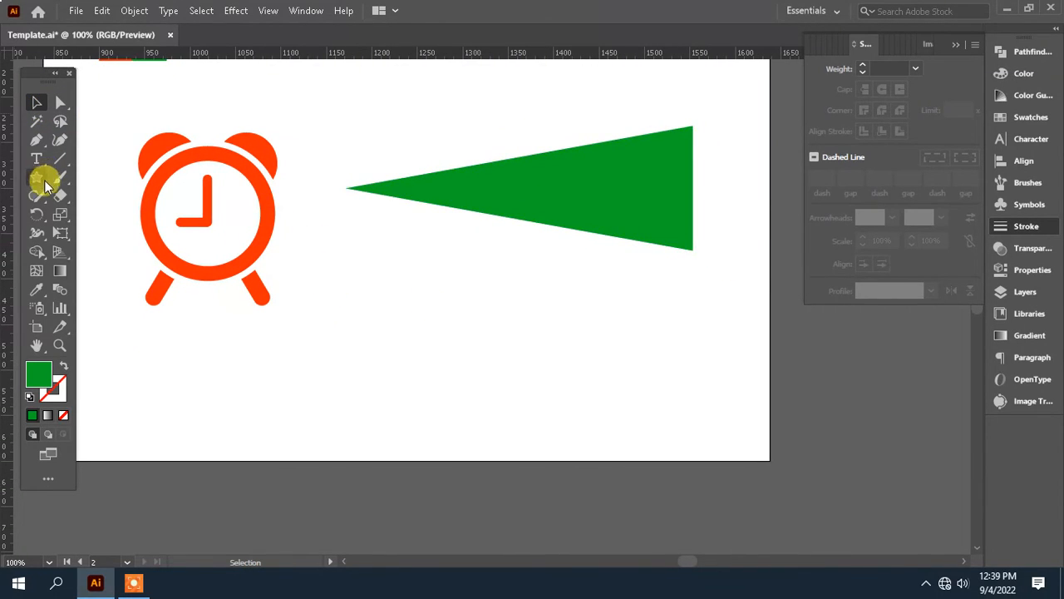
Step: Cover the green triangle's narrow tip with a rectangle and subtract it, leaving a blunt-ended horn shape
{"action": "left_click_drag", "start_coordinate": [40, 178], "coordinate": [107, 175]}
{"action": "left_click_drag", "start_coordinate": [385, 200], "coordinate": [458, 301]}
{"action": "left_click", "coordinate": [60, 101]}
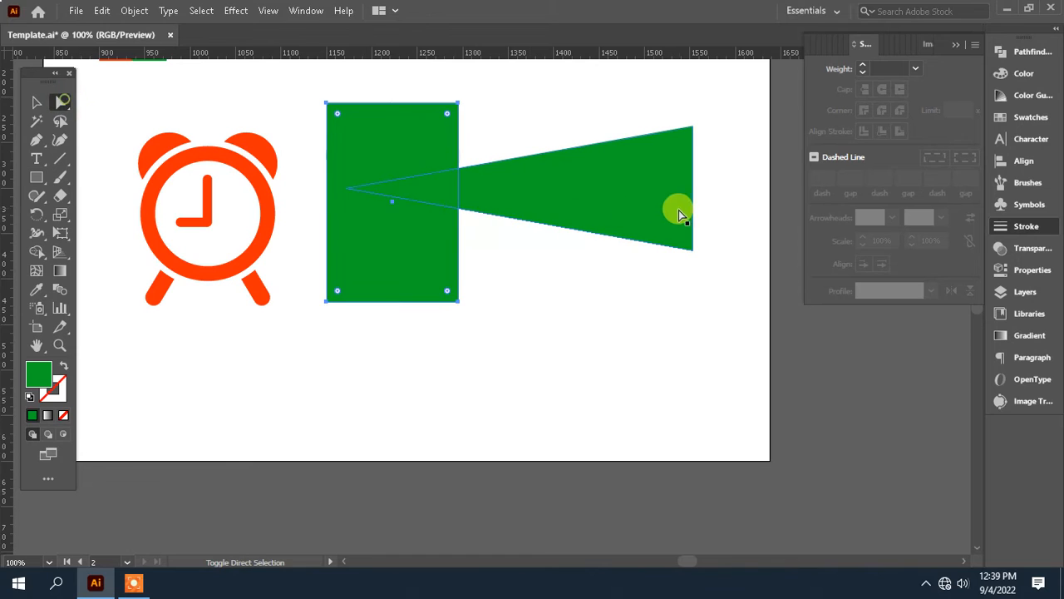
{"action": "left_click", "coordinate": [1031, 51]}
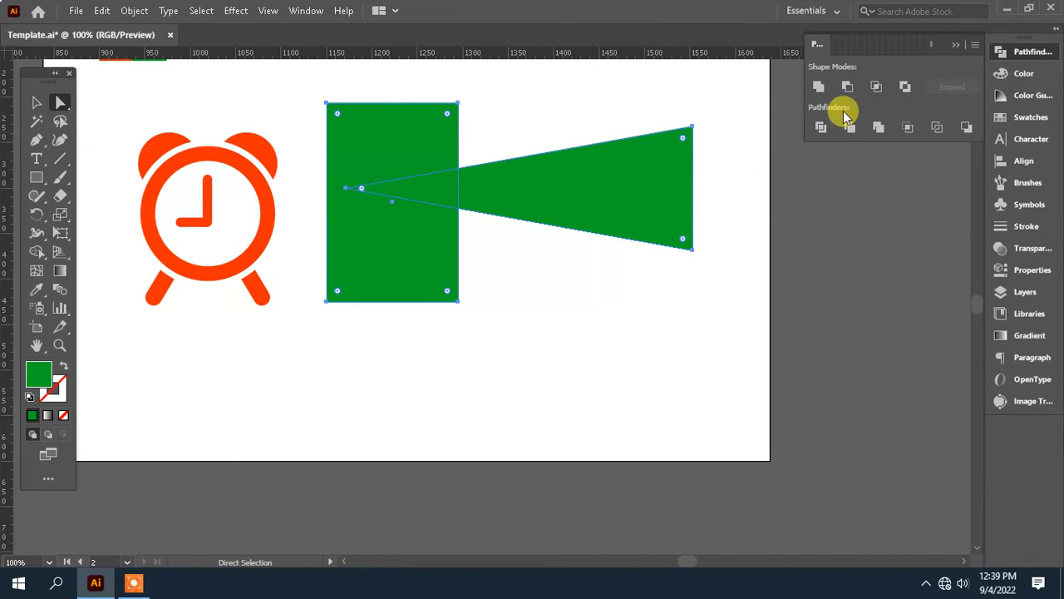
{"action": "left_click", "coordinate": [848, 128]}
Step: Draw a small upright green triangle with the Star tool below the gap between the clock and the horn
{"action": "left_click_drag", "start_coordinate": [457, 328], "coordinate": [496, 382]}
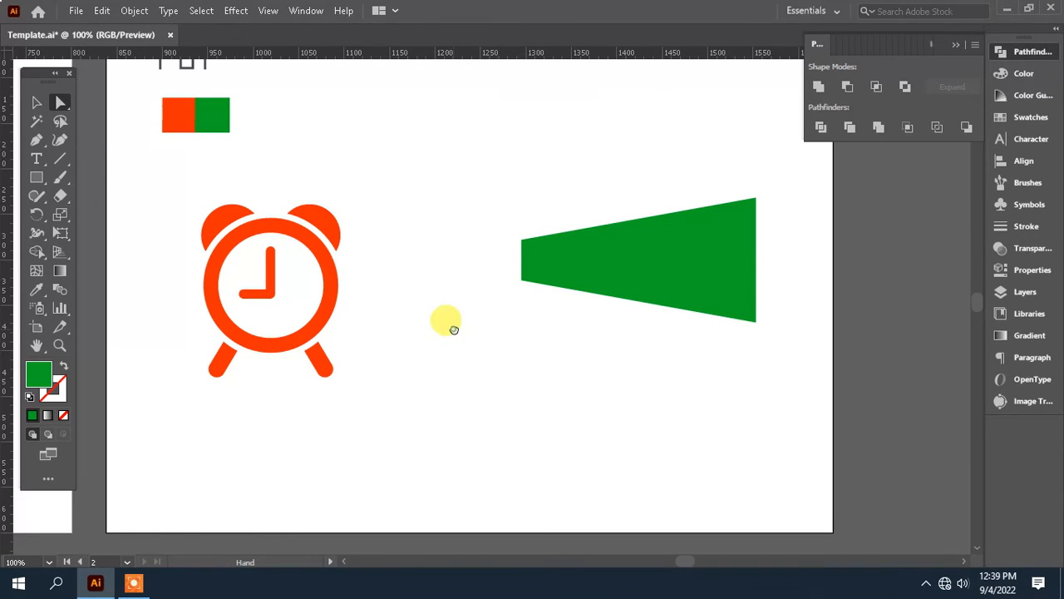
{"action": "left_click_drag", "start_coordinate": [444, 321], "coordinate": [458, 294]}
{"action": "left_click", "coordinate": [36, 177]}
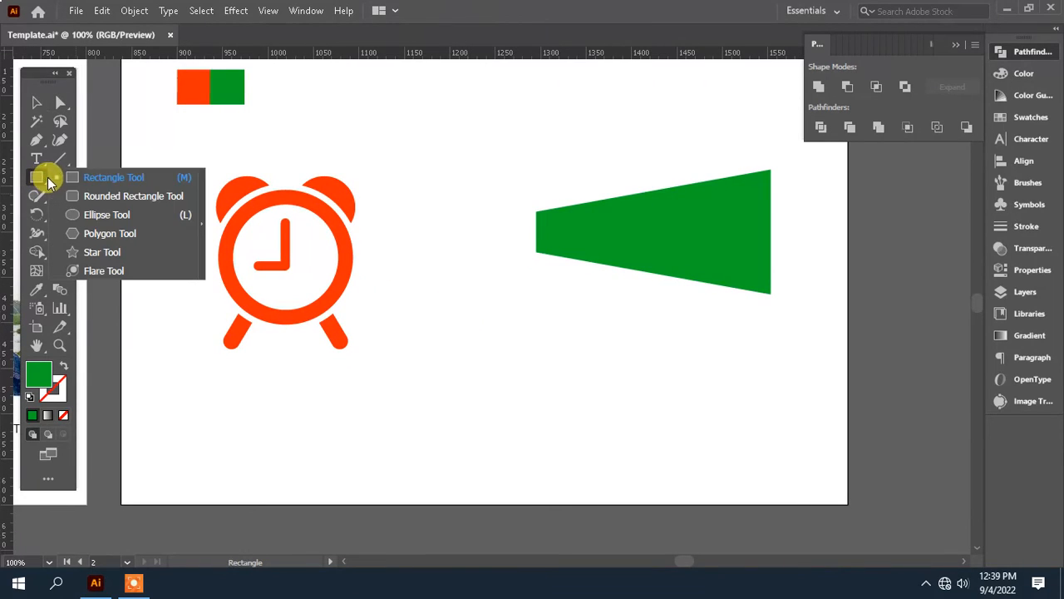
{"action": "left_click", "coordinate": [98, 254]}
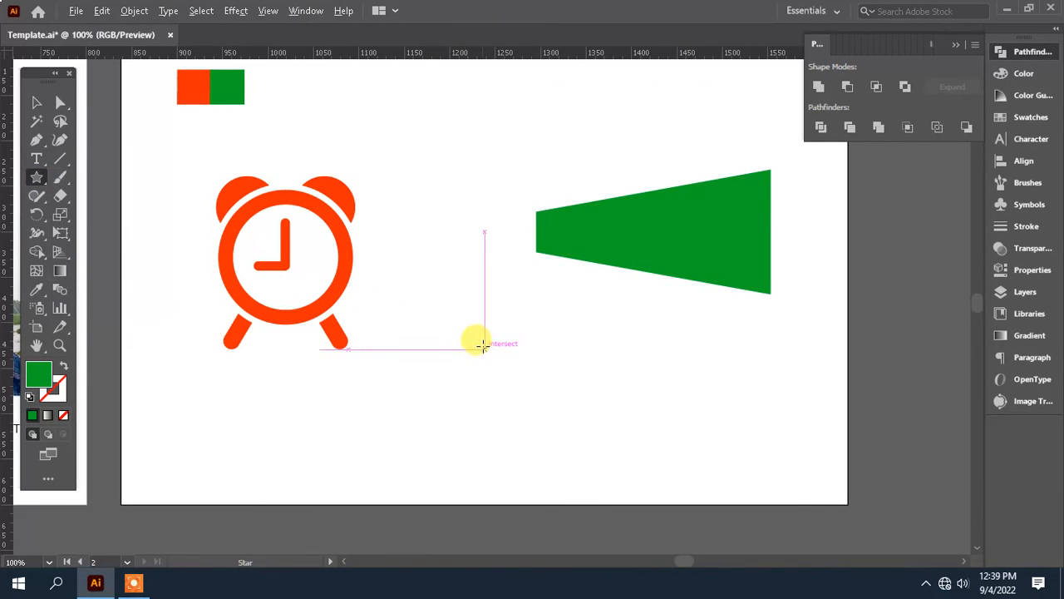
{"action": "left_click_drag", "start_coordinate": [485, 346], "coordinate": [507, 400]}
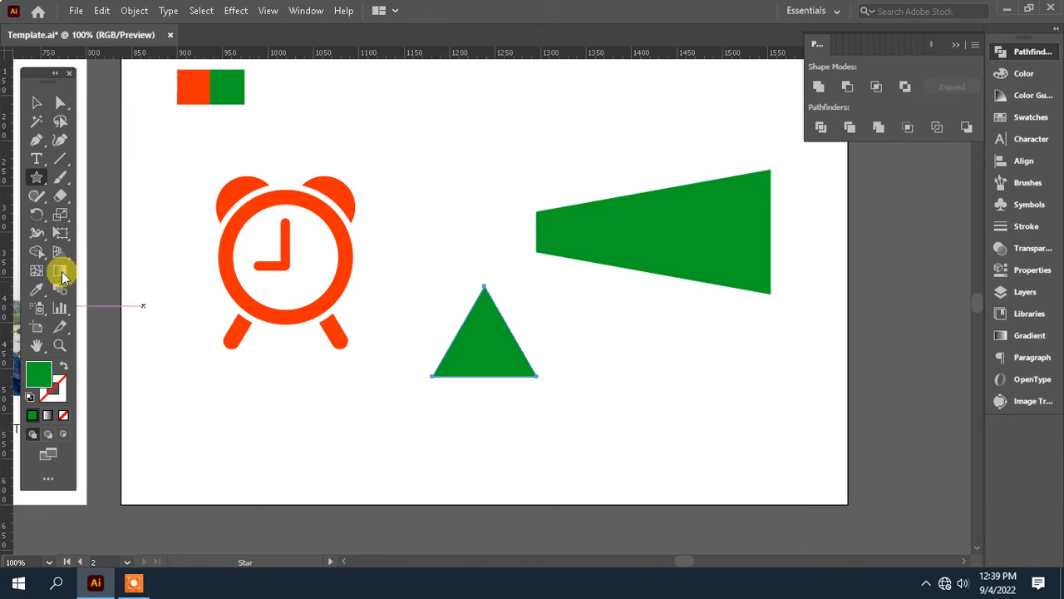
Step: Draw a rectangle over the upper part of the small triangle and subtract it, leaving a flat trapezoid
{"action": "left_click", "coordinate": [36, 181]}
{"action": "left_click", "coordinate": [108, 176]}
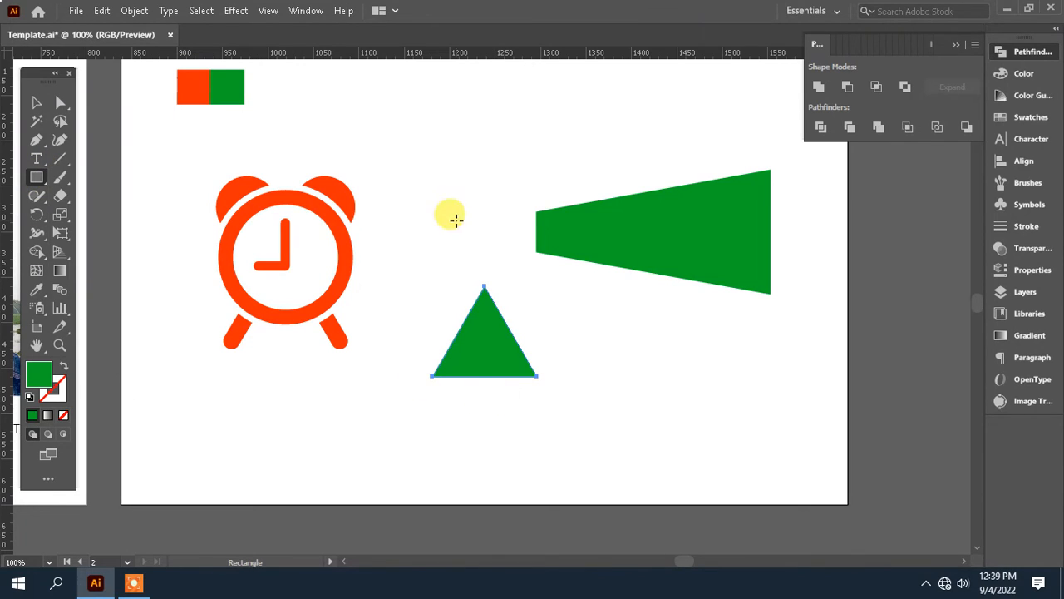
{"action": "left_click_drag", "start_coordinate": [401, 258], "coordinate": [555, 346]}
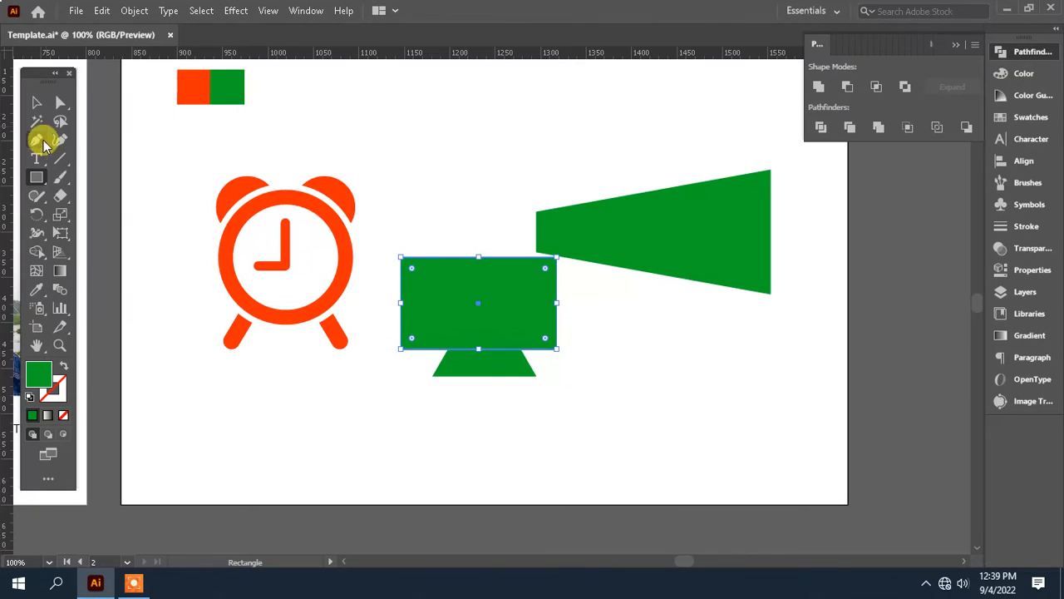
{"action": "left_click", "coordinate": [36, 102]}
{"action": "left_click", "coordinate": [487, 365], "text": "shift"}
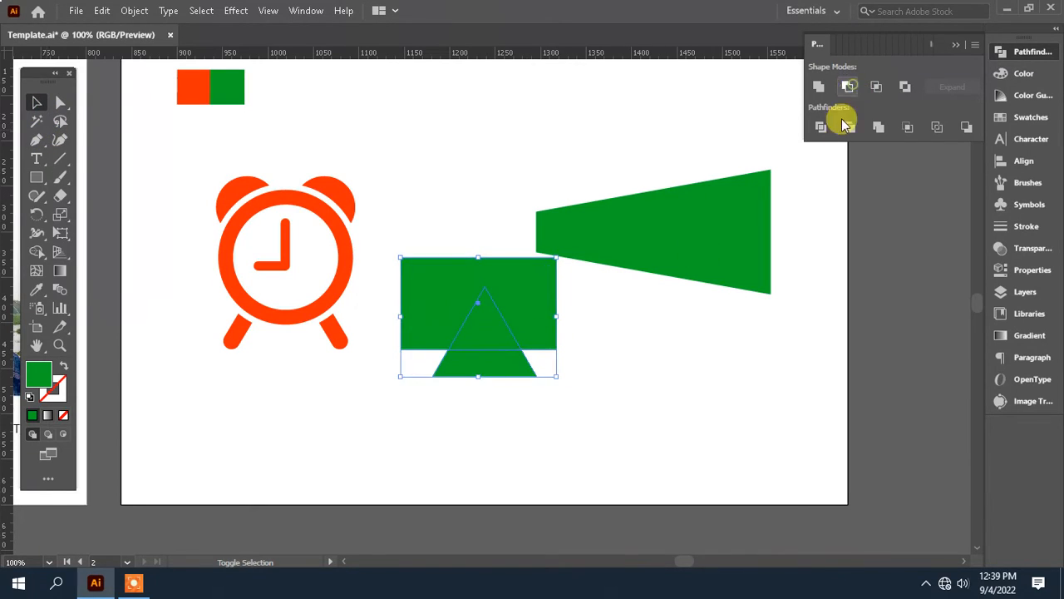
{"action": "left_click", "coordinate": [847, 86]}
{"action": "left_click_drag", "start_coordinate": [435, 333], "coordinate": [435, 333]}
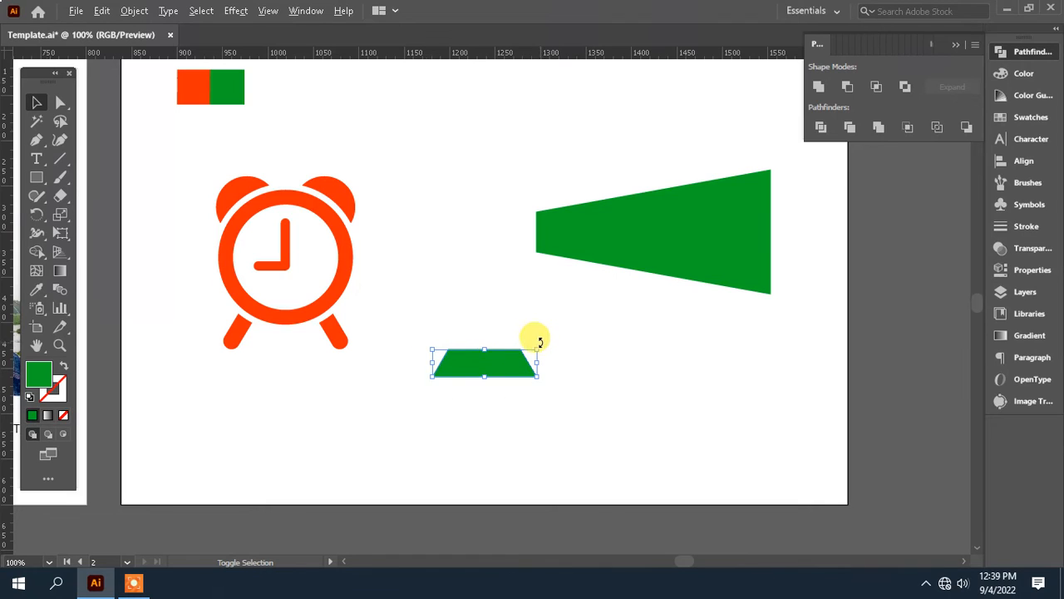
Step: Rotate the trapezoid upright, scale it down and place it beside the horn's narrow end with its wide side facing away
{"action": "left_click_drag", "start_coordinate": [540, 342], "coordinate": [566, 414]}
{"action": "left_click_drag", "start_coordinate": [484, 371], "coordinate": [501, 255]}
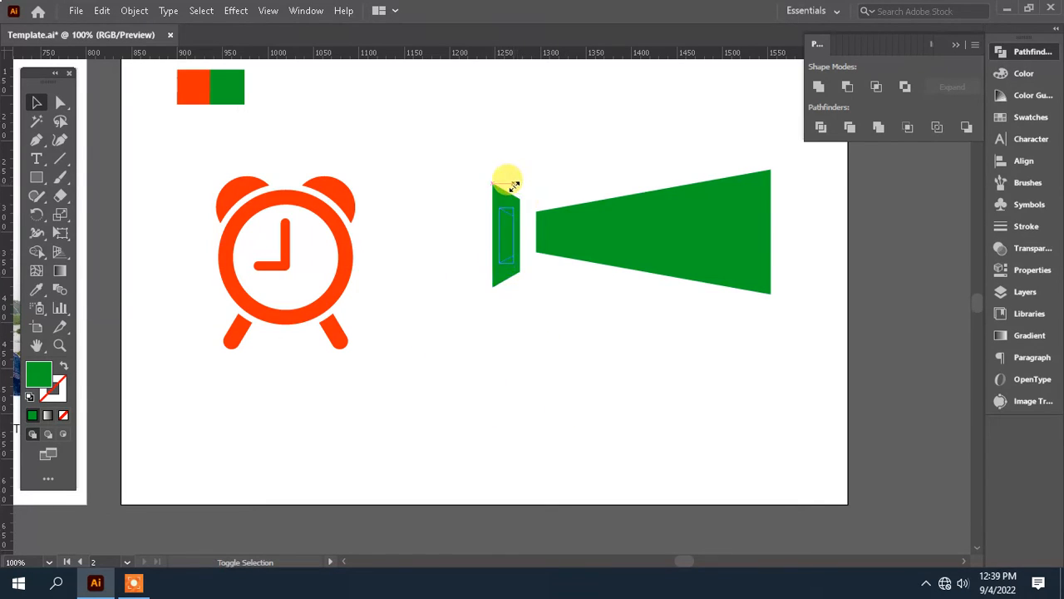
{"action": "left_click", "coordinate": [569, 322]}
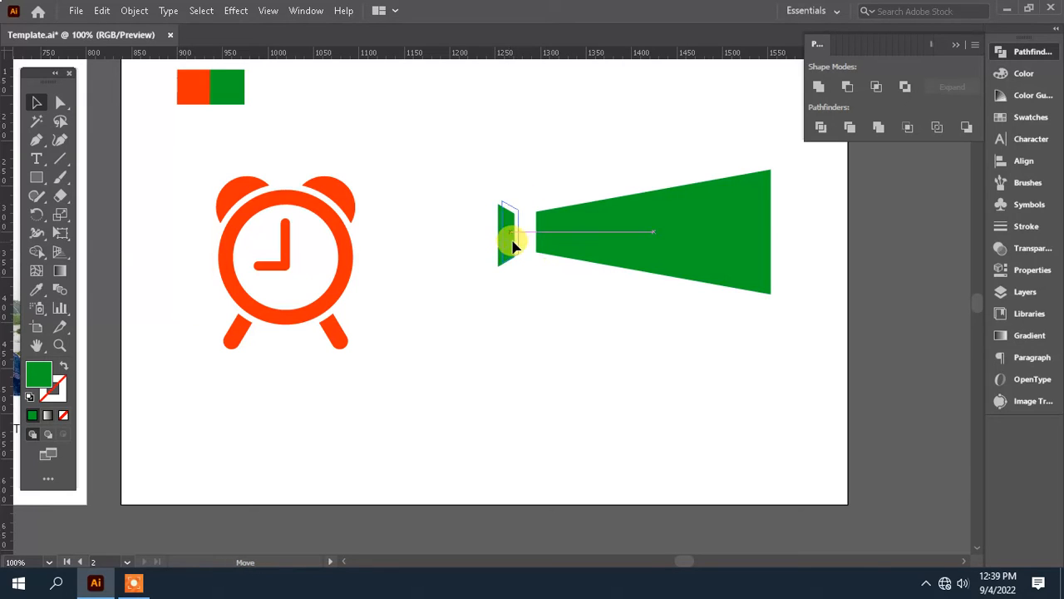
{"action": "left_click_drag", "start_coordinate": [561, 294], "coordinate": [574, 308]}
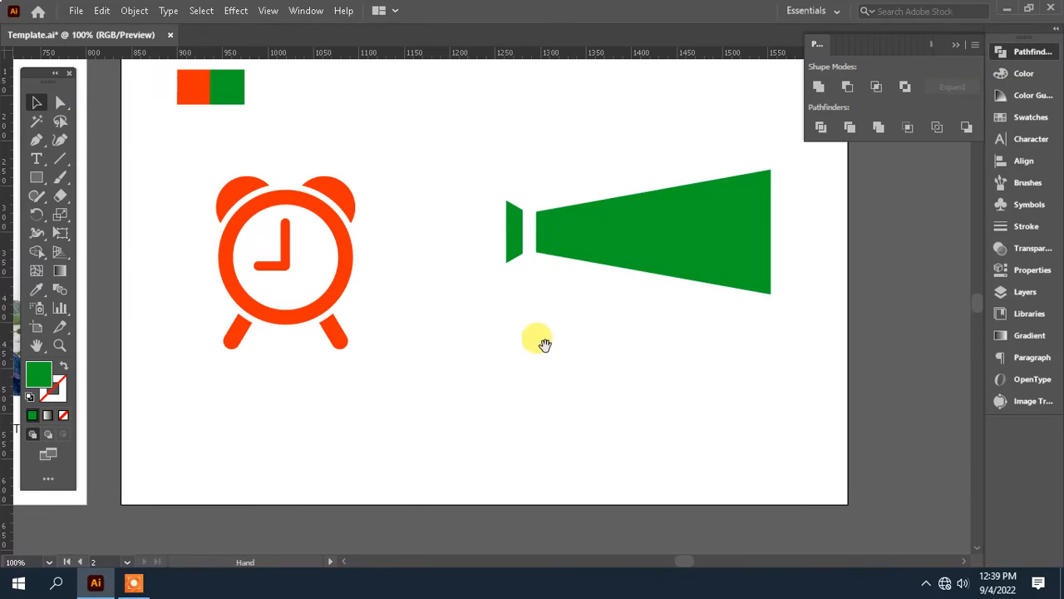
Step: Draw a rectangle overlapping the lower edge of the horn and remove its fill
{"action": "left_click_drag", "start_coordinate": [545, 344], "coordinate": [733, 335]}
{"action": "left_click_drag", "start_coordinate": [544, 347], "coordinate": [33, 374]}
{"action": "left_click_drag", "start_coordinate": [546, 369], "coordinate": [402, 375]}
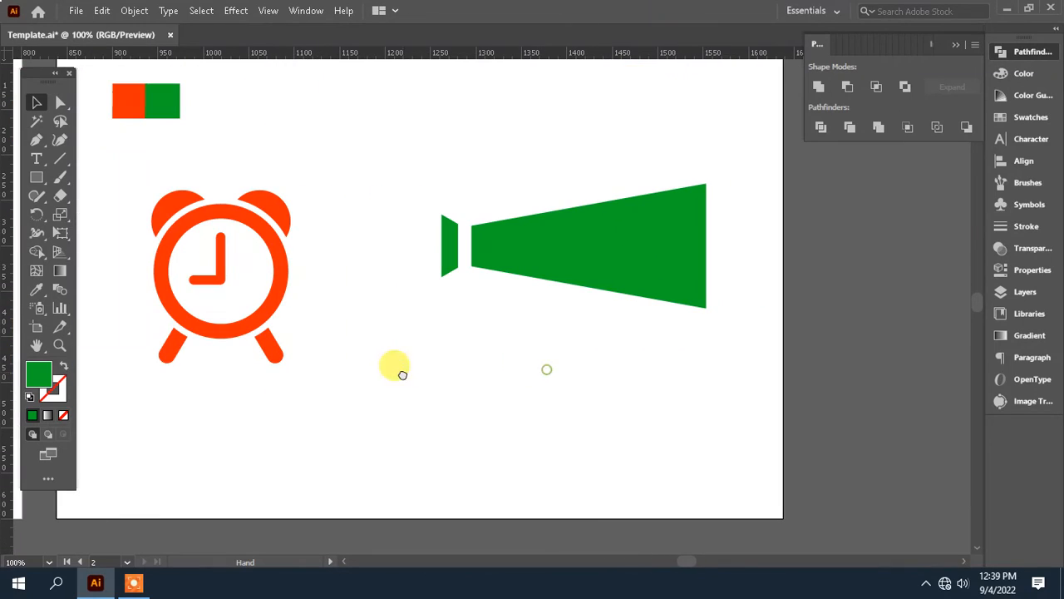
{"action": "left_click_drag", "start_coordinate": [529, 361], "coordinate": [501, 366]}
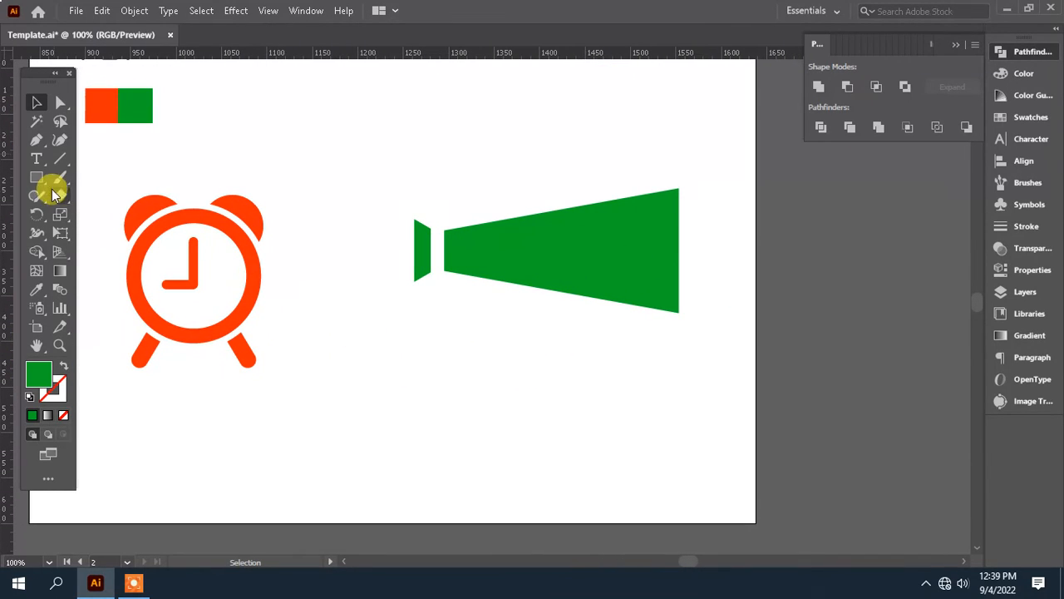
{"action": "left_click_drag", "start_coordinate": [43, 185], "coordinate": [108, 175]}
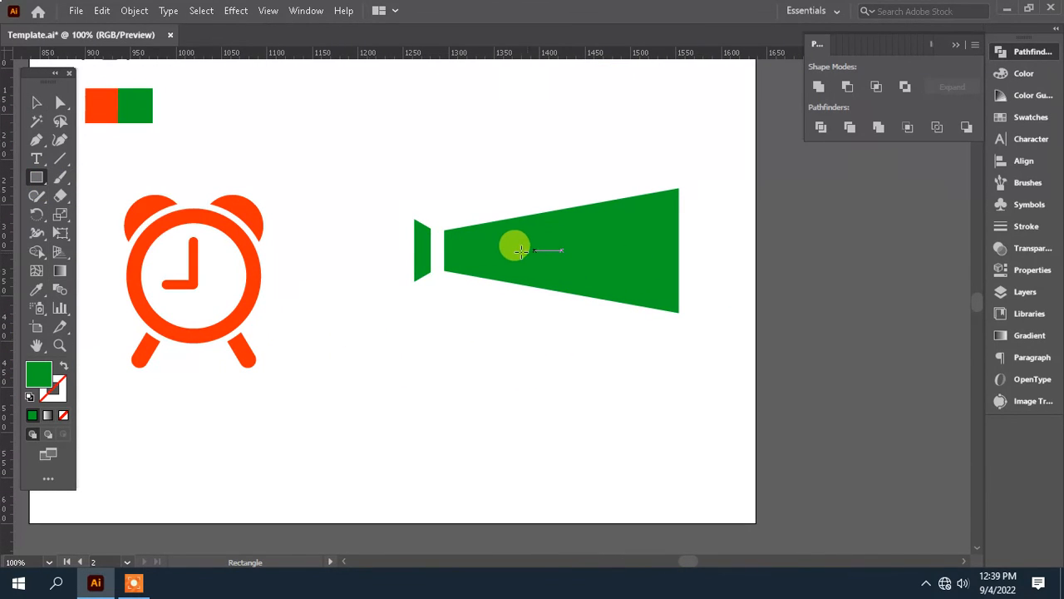
{"action": "left_click_drag", "start_coordinate": [486, 251], "coordinate": [594, 343]}
{"action": "left_click", "coordinate": [62, 414]}
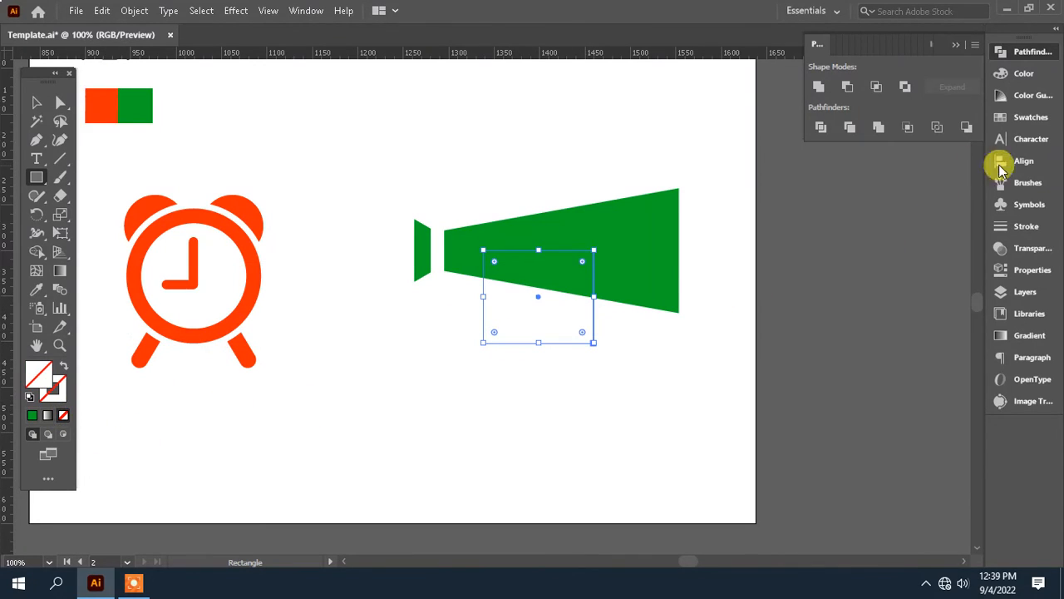
Step: Give the unfilled rectangle a 10 pt stroke
{"action": "left_click", "coordinate": [1029, 226]}
{"action": "left_click", "coordinate": [913, 68]}
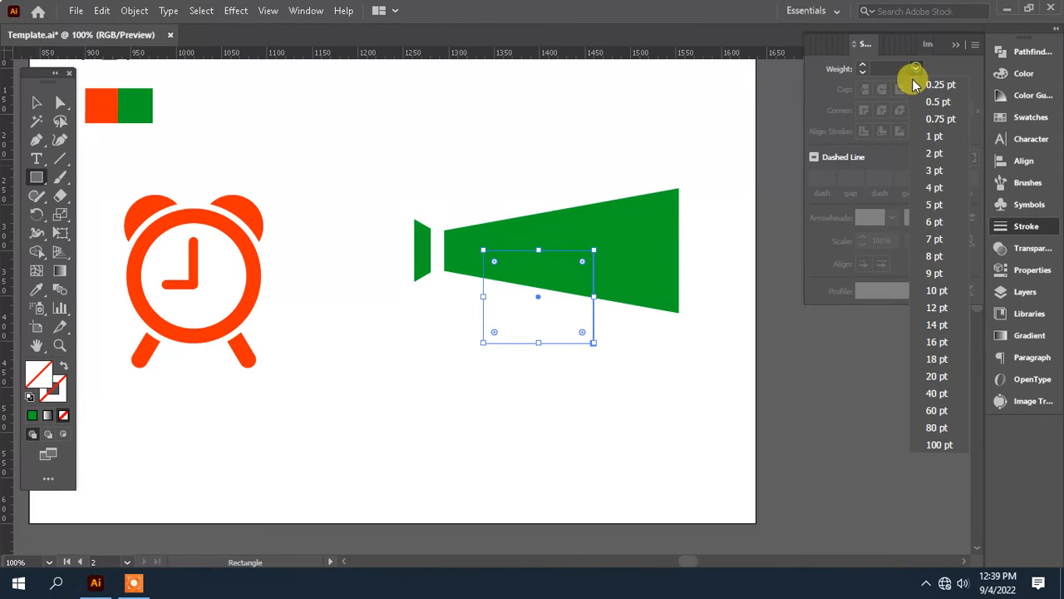
{"action": "left_click", "coordinate": [935, 238]}
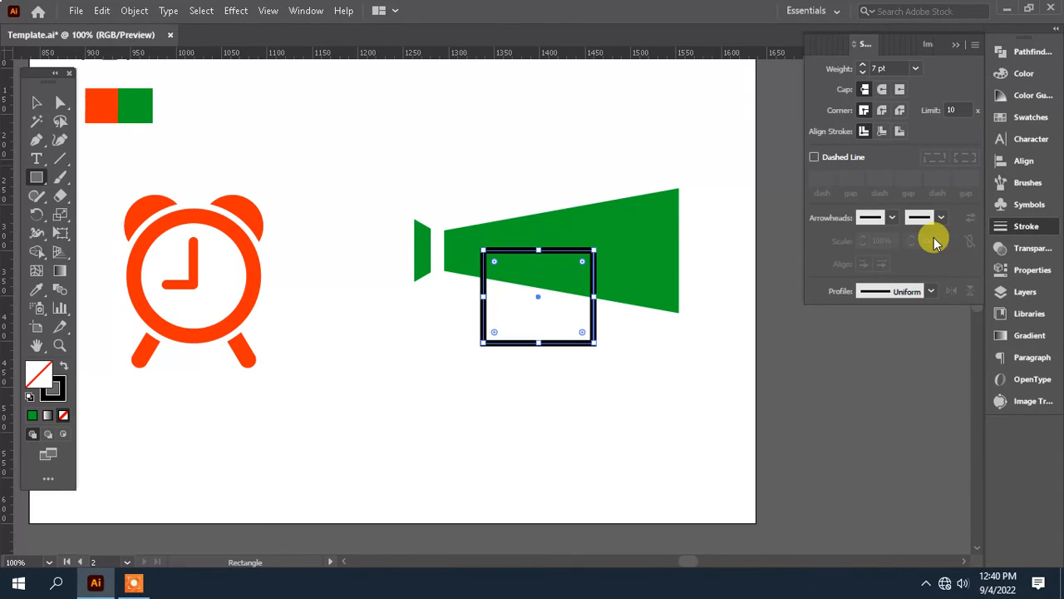
{"action": "left_click", "coordinate": [915, 68]}
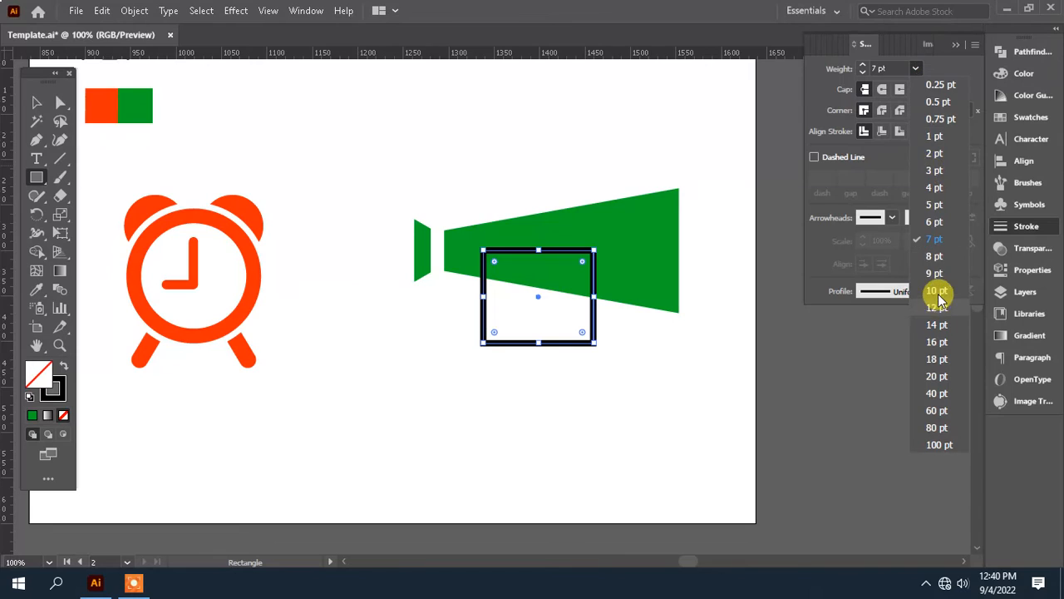
{"action": "left_click", "coordinate": [939, 297]}
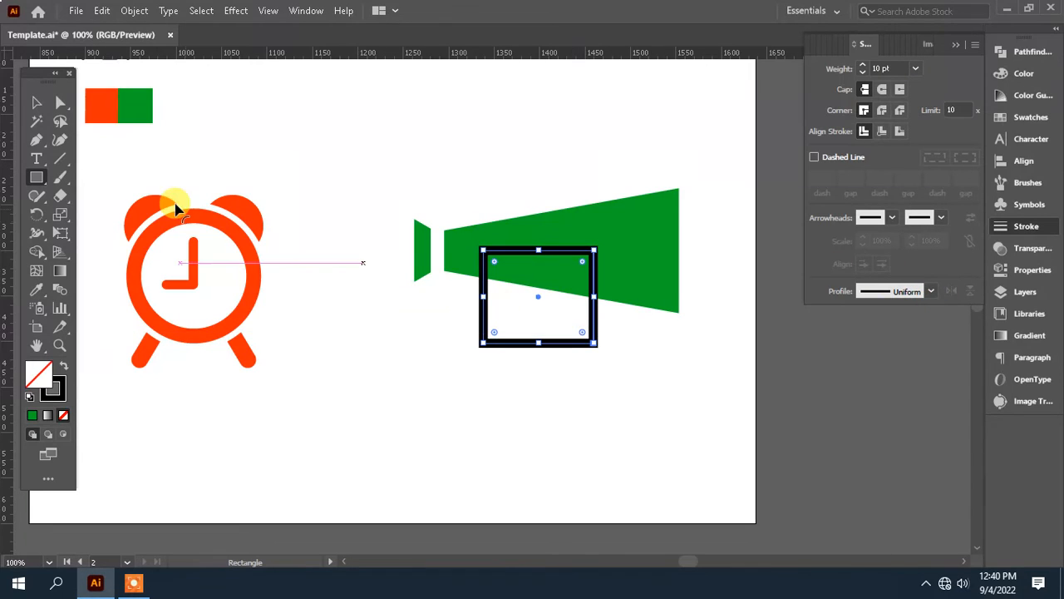
Step: Round the two lower corners of the stroked rectangle slightly and convert its stroke into an outlined shape
{"action": "left_click", "coordinate": [62, 101]}
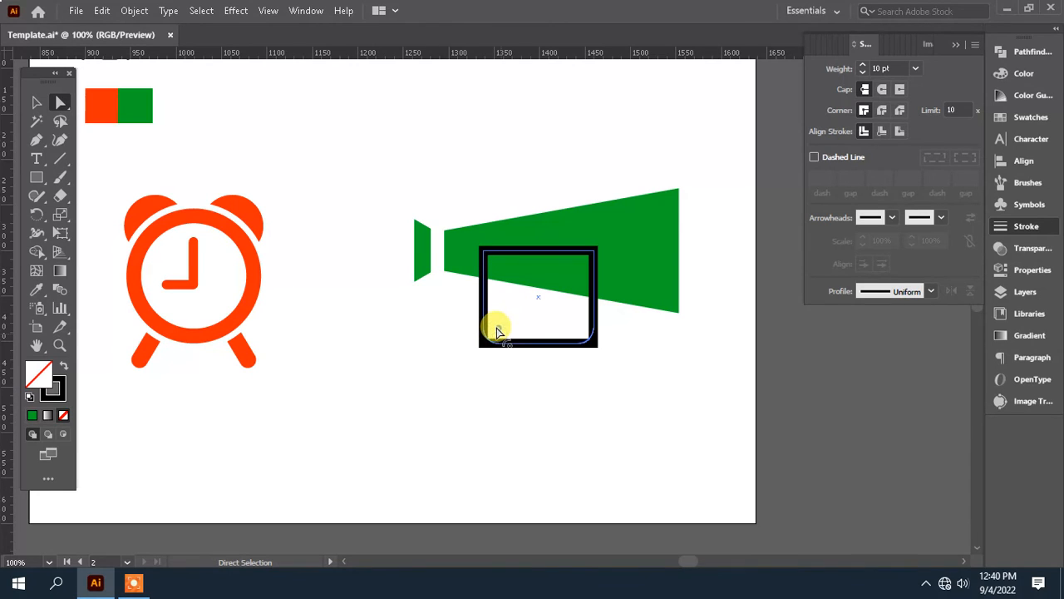
{"action": "left_click_drag", "start_coordinate": [496, 333], "coordinate": [497, 334]}
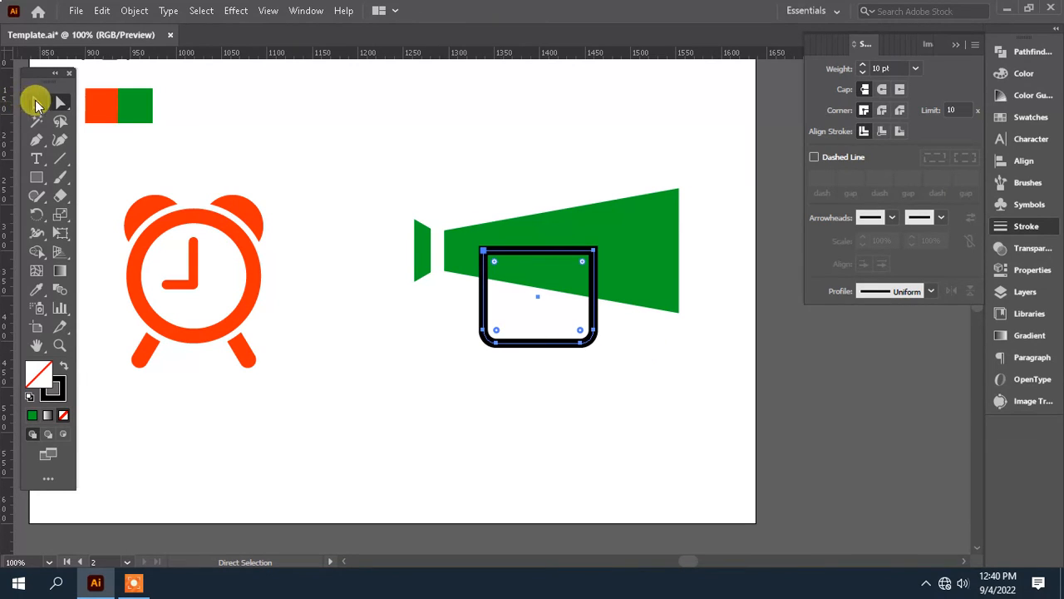
{"action": "left_click", "coordinate": [35, 102]}
{"action": "left_click_drag", "start_coordinate": [618, 363], "coordinate": [519, 333]}
{"action": "left_click", "coordinate": [133, 10]}
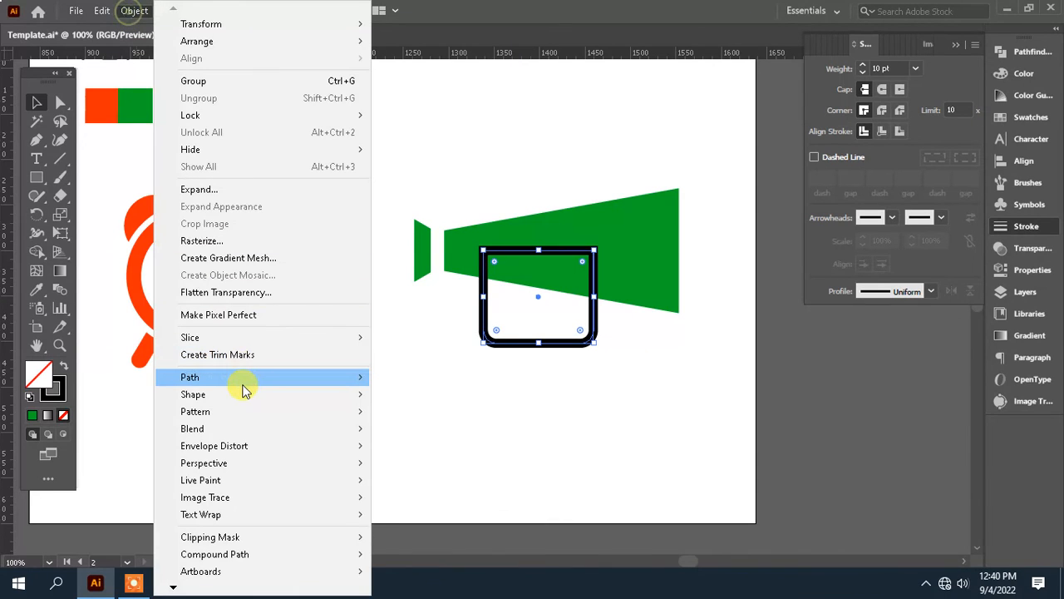
{"action": "mouse_move", "coordinate": [245, 385]}
{"action": "left_click", "coordinate": [437, 416]}
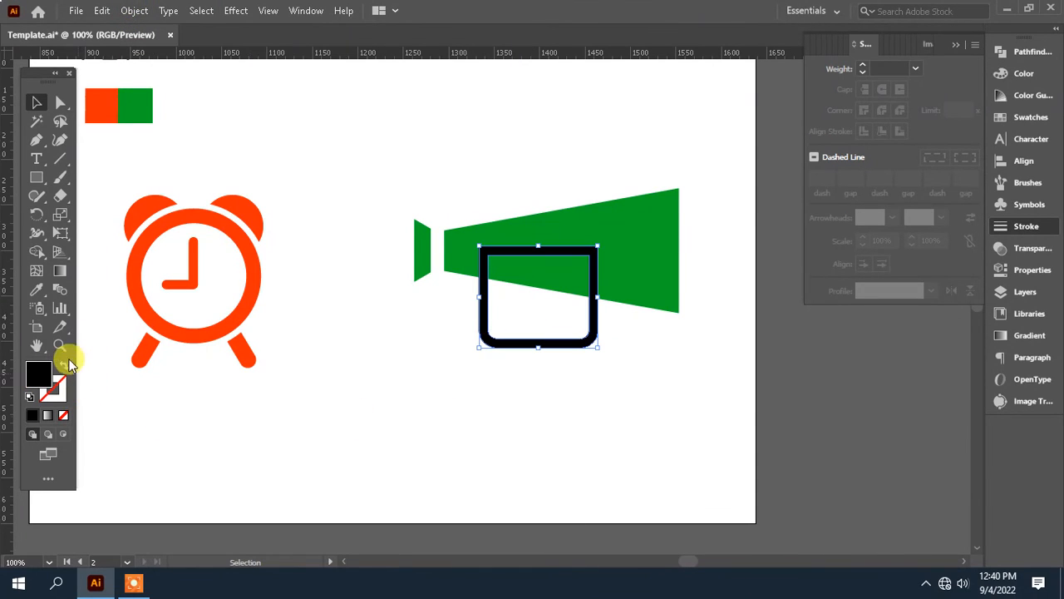
Step: Fill the outlined handle with the green of the colour sample and move it straight up closer to the horn
{"action": "left_click", "coordinate": [35, 291]}
{"action": "left_click", "coordinate": [140, 99]}
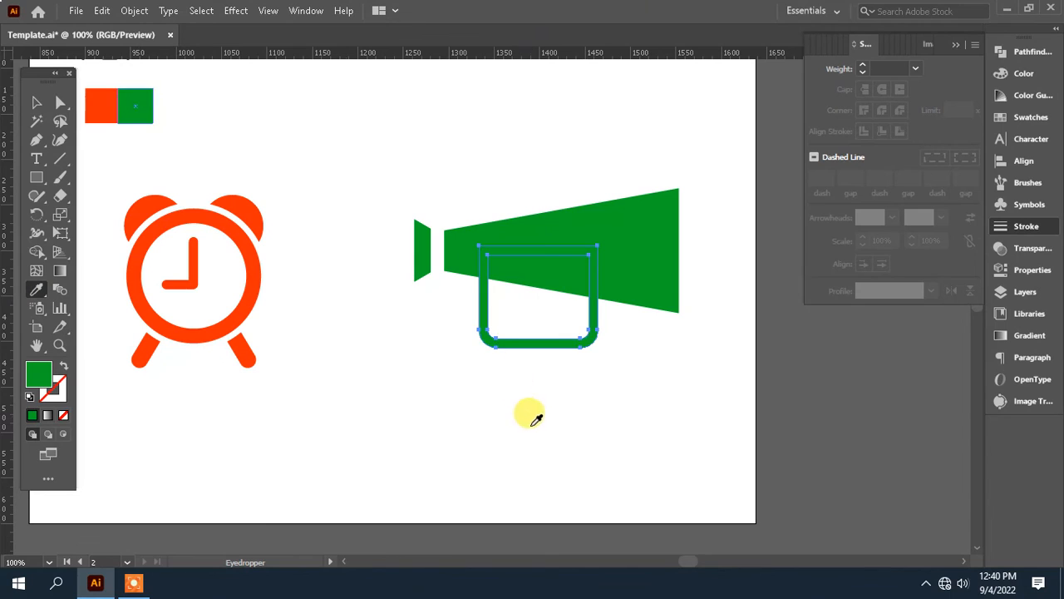
{"action": "left_click", "coordinate": [526, 424]}
{"action": "left_click", "coordinate": [36, 101]}
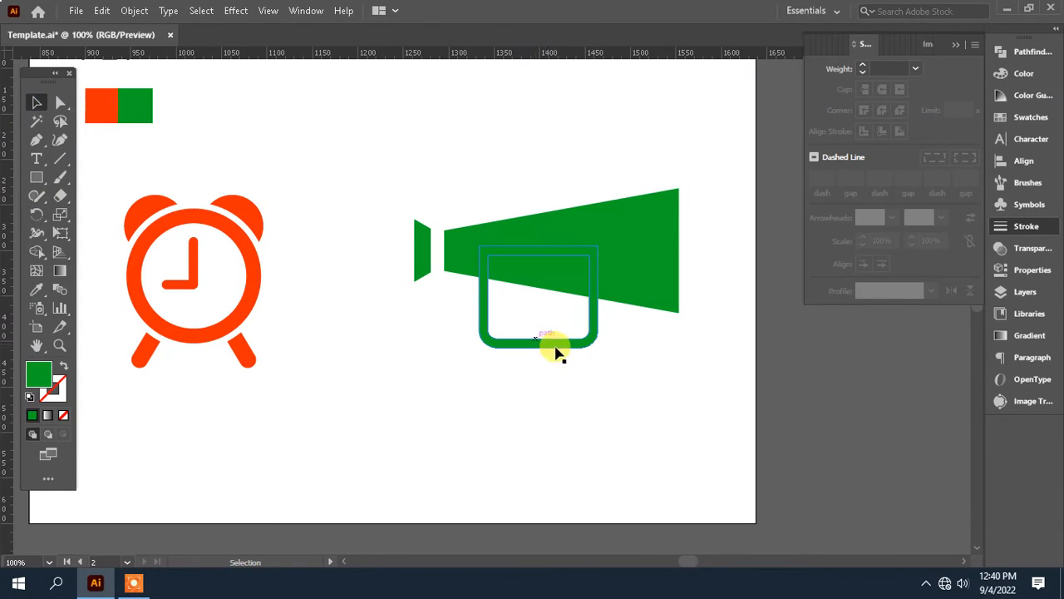
{"action": "left_click_drag", "start_coordinate": [562, 351], "coordinate": [562, 329]}
{"action": "left_click", "coordinate": [568, 380]}
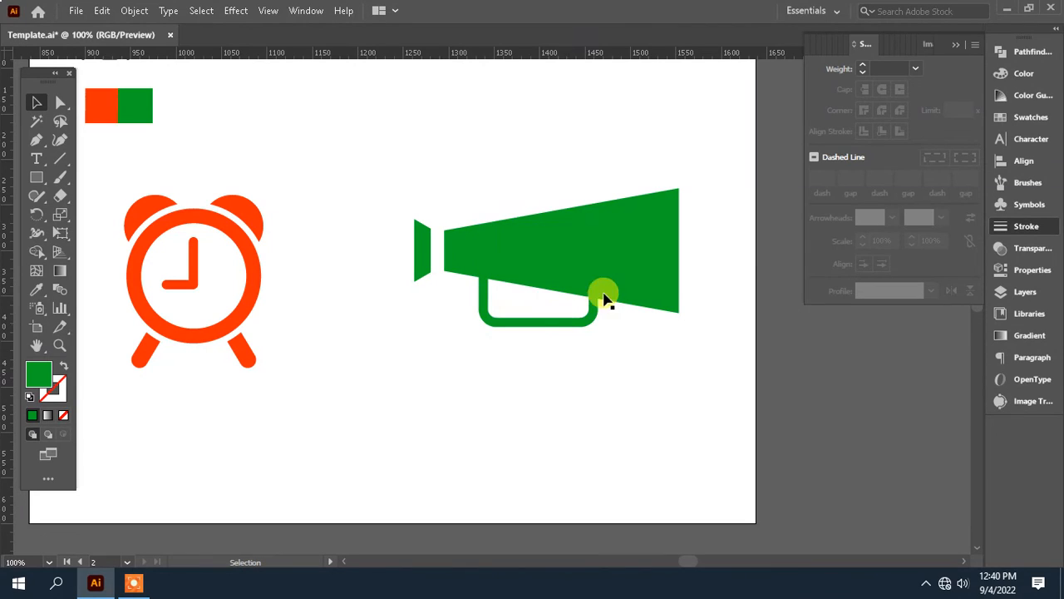
Step: Cut the horn and paste it in place in front of the handle
{"action": "key", "text": "a"}
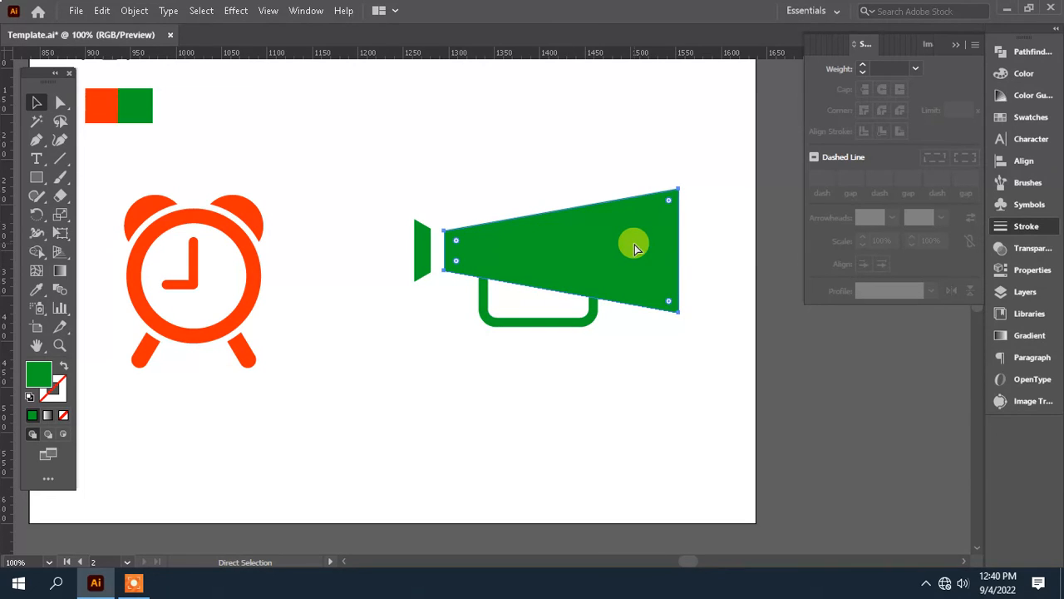
{"action": "key", "text": "ctrl+x"}
{"action": "key", "text": "ctrl+f"}
{"action": "key", "text": "v"}
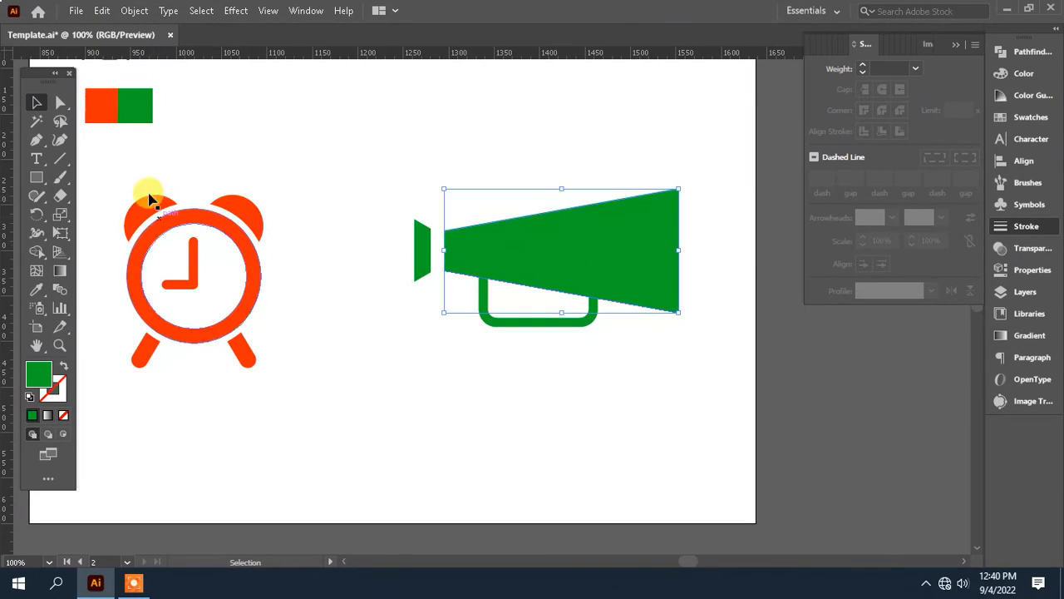
Step: Try to trim the handle by subtracting the horn from it with Minus Front
{"action": "left_click", "coordinate": [65, 106]}
{"action": "left_click", "coordinate": [594, 316]}
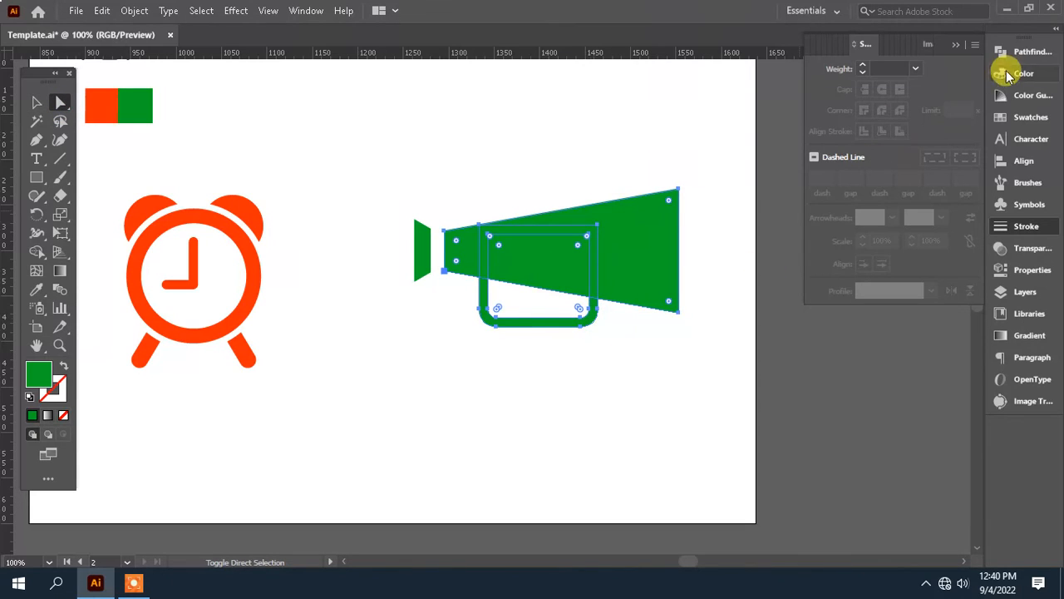
{"action": "left_click", "coordinate": [1024, 52]}
{"action": "left_click", "coordinate": [847, 87]}
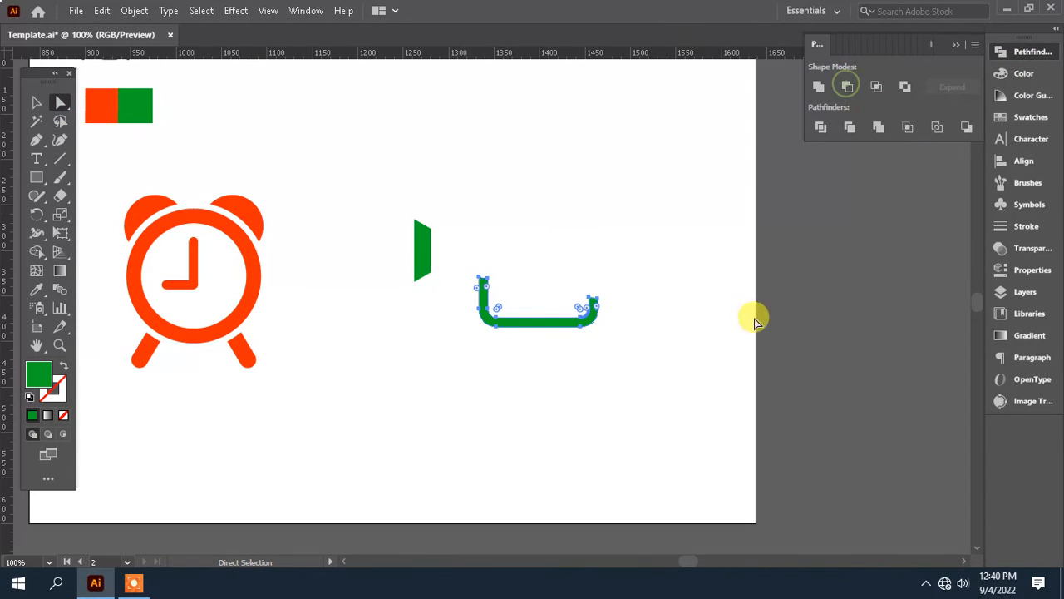
{"action": "key", "text": "ctrl+z"}
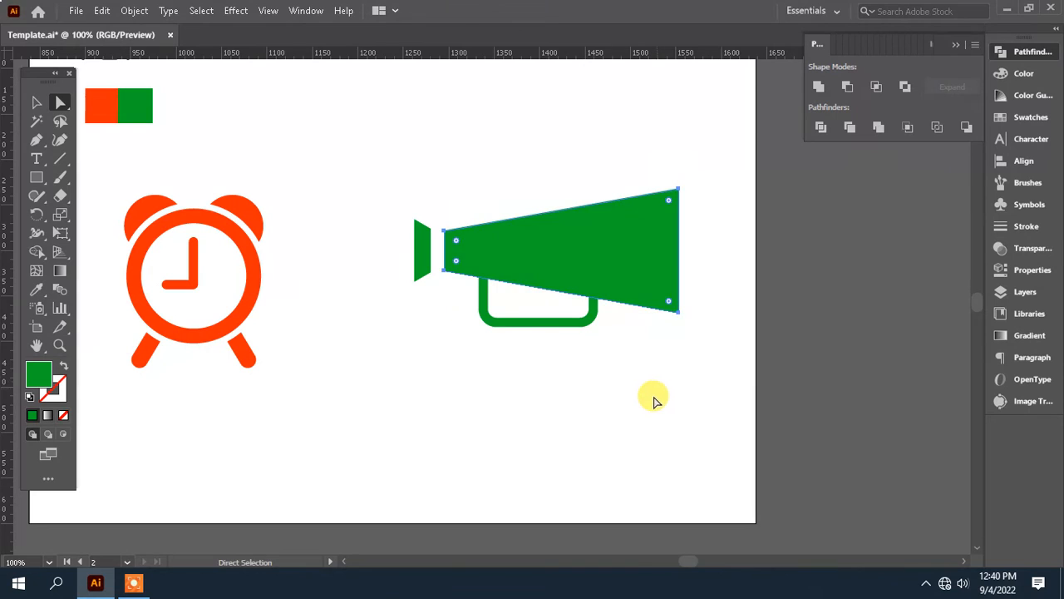
Step: Move the whole announcement icon, with its mouthpiece, horn and handle, closer to the alarm clock and slightly down, then deselect it
{"action": "left_click", "coordinate": [626, 397]}
{"action": "left_click_drag", "start_coordinate": [457, 403], "coordinate": [481, 415]}
{"action": "key", "text": "ctrl+minus"}
{"action": "key", "text": "ctrl+minus"}
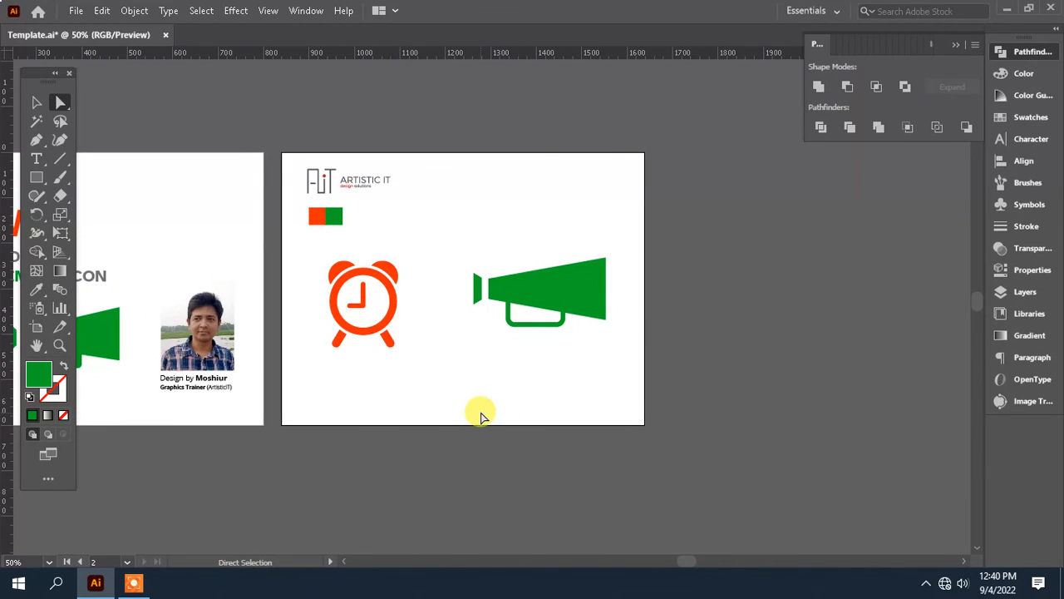
{"action": "key", "text": "ctrl+plus"}
{"action": "key", "text": "ctrl+plus"}
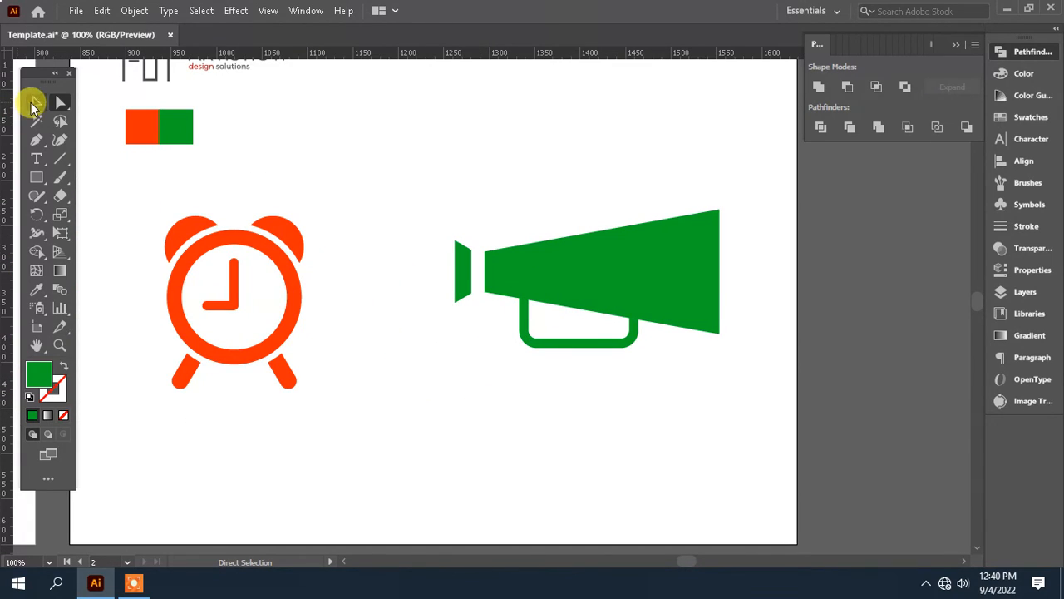
{"action": "left_click_drag", "start_coordinate": [737, 428], "coordinate": [482, 244]}
{"action": "left_click_drag", "start_coordinate": [597, 286], "coordinate": [548, 300]}
{"action": "left_click_drag", "start_coordinate": [364, 213], "coordinate": [591, 270]}
{"action": "key", "text": "ctrl+minus"}
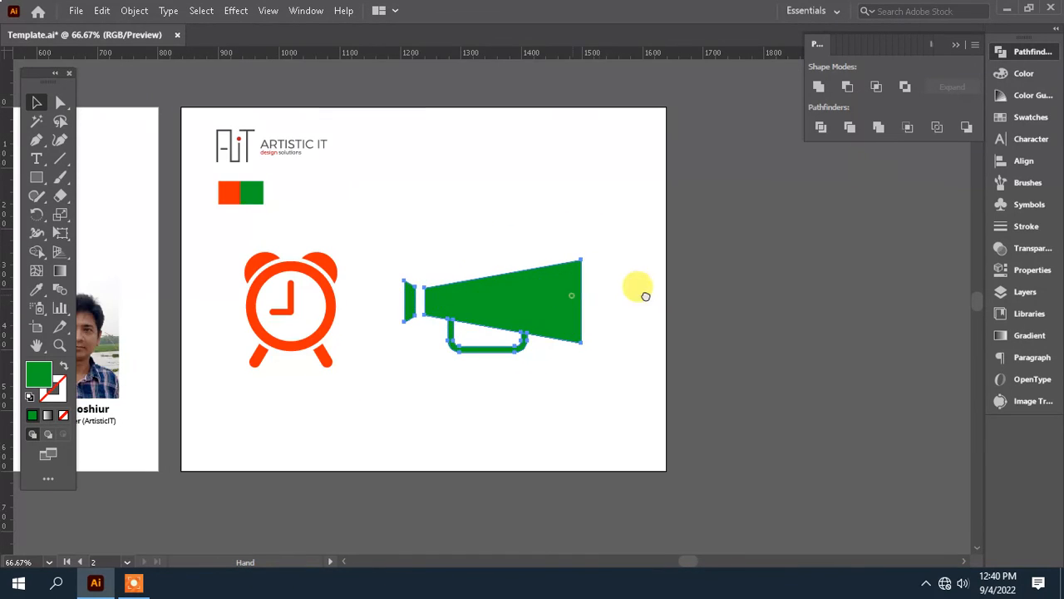
{"action": "left_click_drag", "start_coordinate": [645, 296], "coordinate": [741, 293]}
{"action": "left_click", "coordinate": [634, 198]}
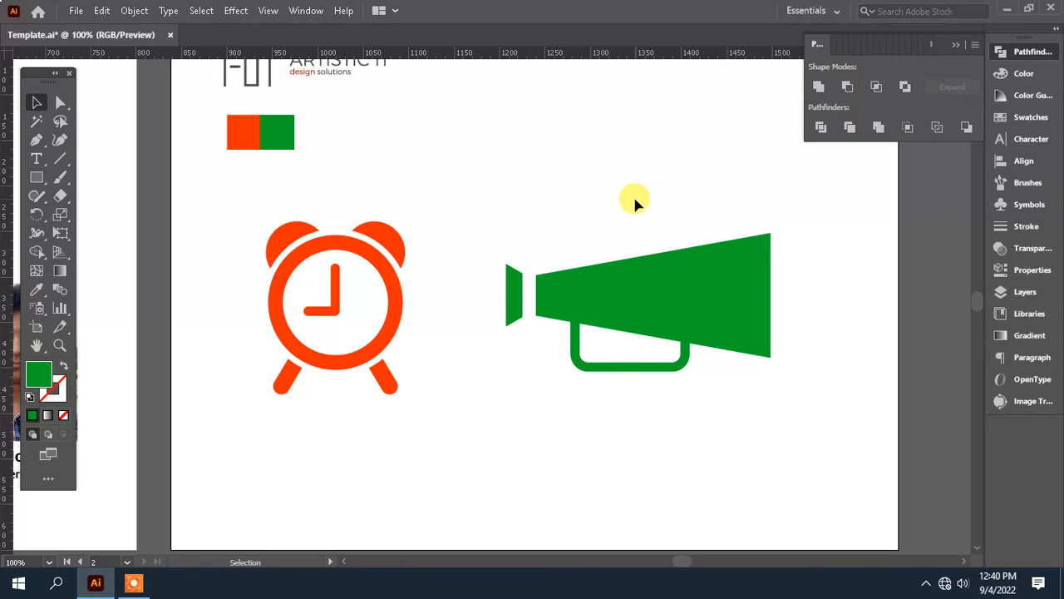
{"action": "left_click_drag", "start_coordinate": [633, 193], "coordinate": [636, 236]}
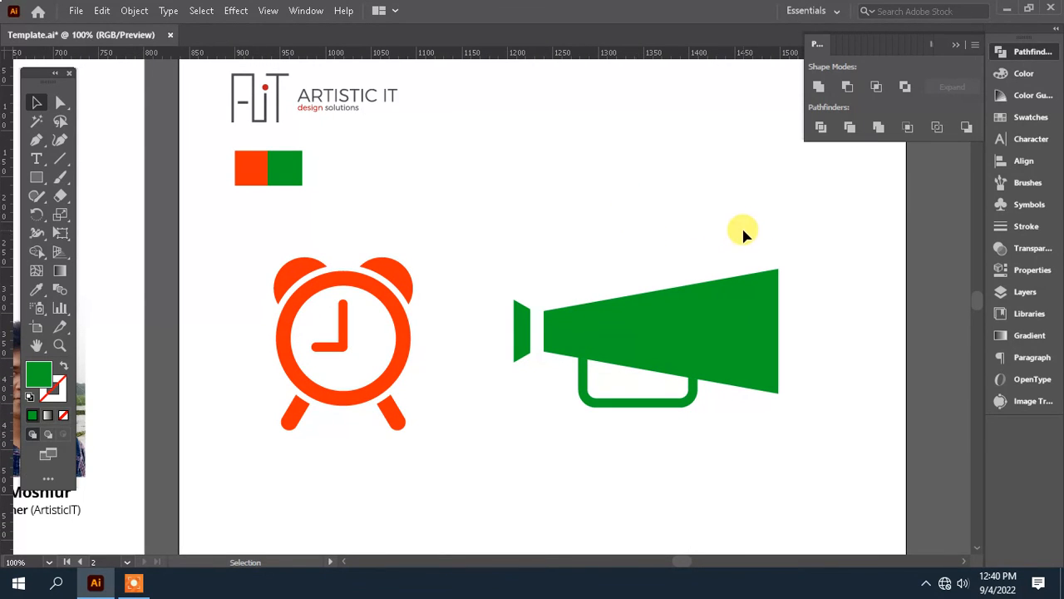
{"action": "left_click", "coordinate": [134, 586]}
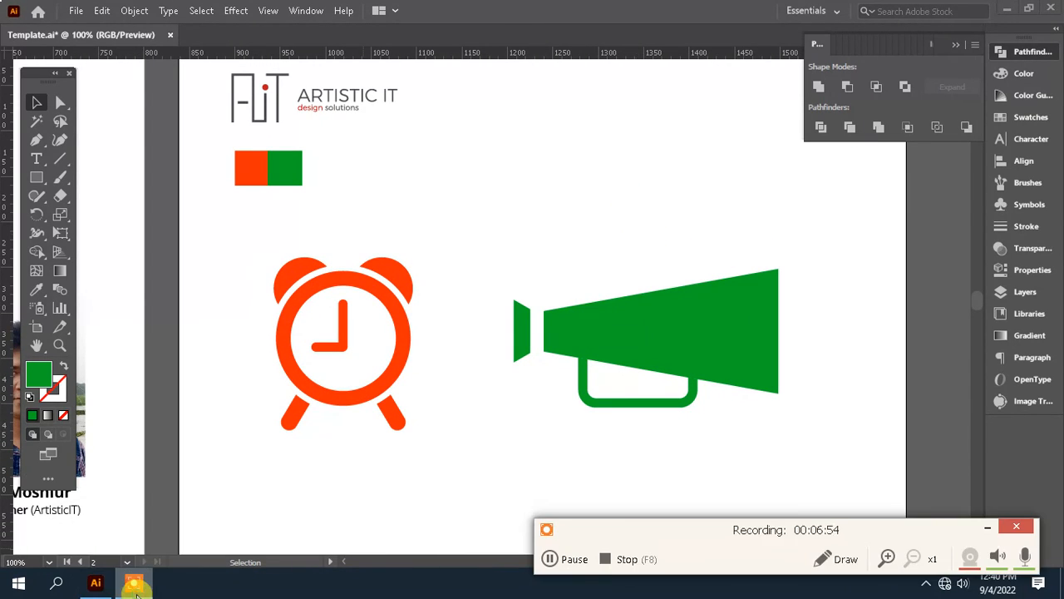